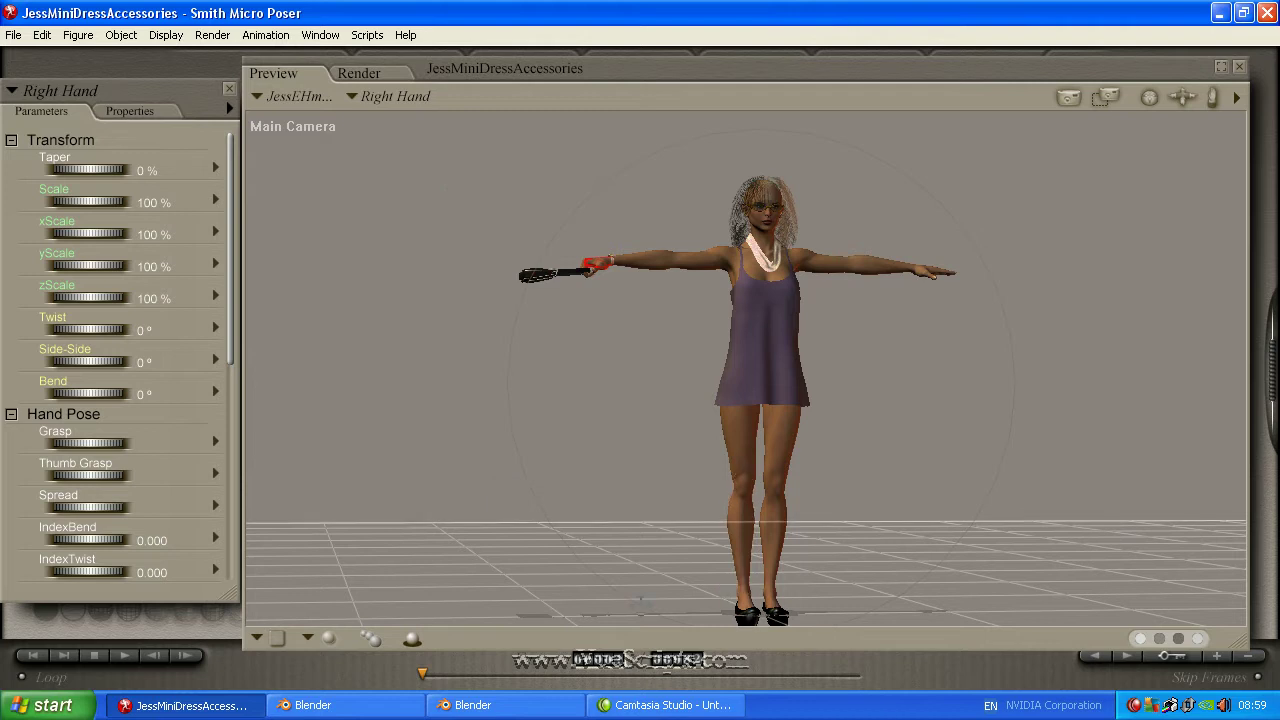
Check the Blender console, then scrub through the Poser scene's animation frames.
{"action": "left_click", "coordinate": [343, 705]}
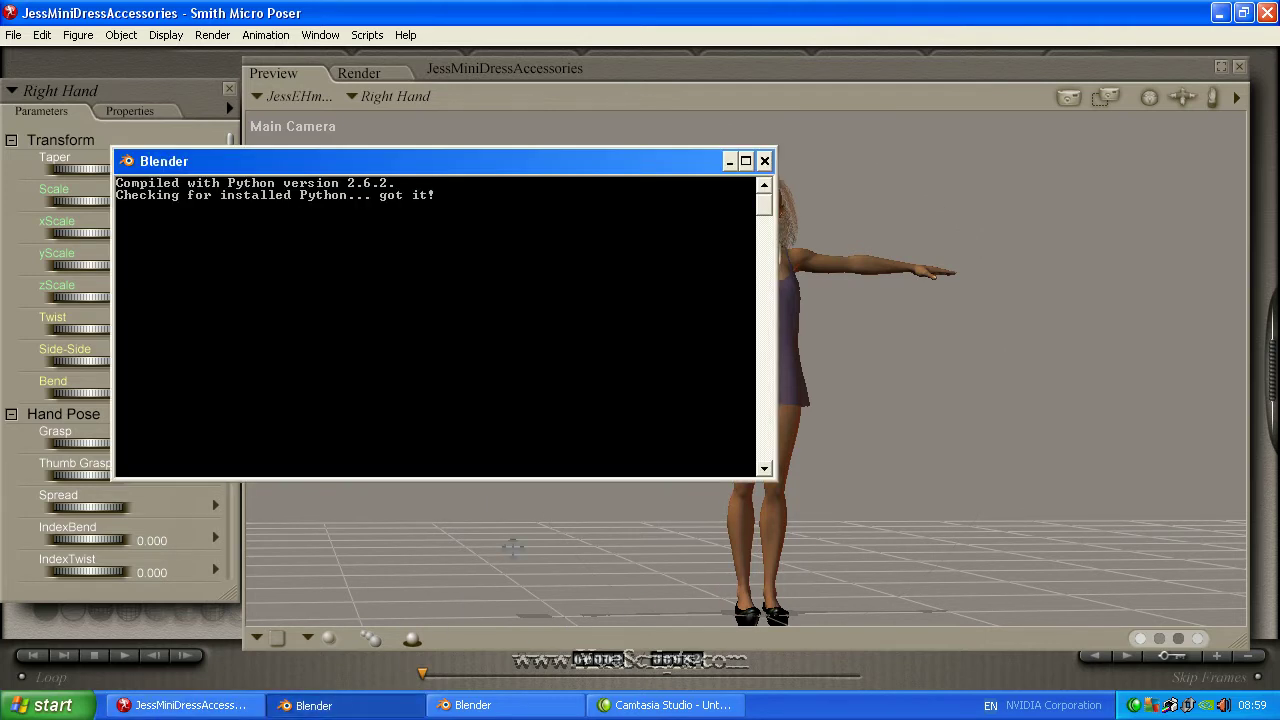
{"action": "left_click", "coordinate": [338, 704]}
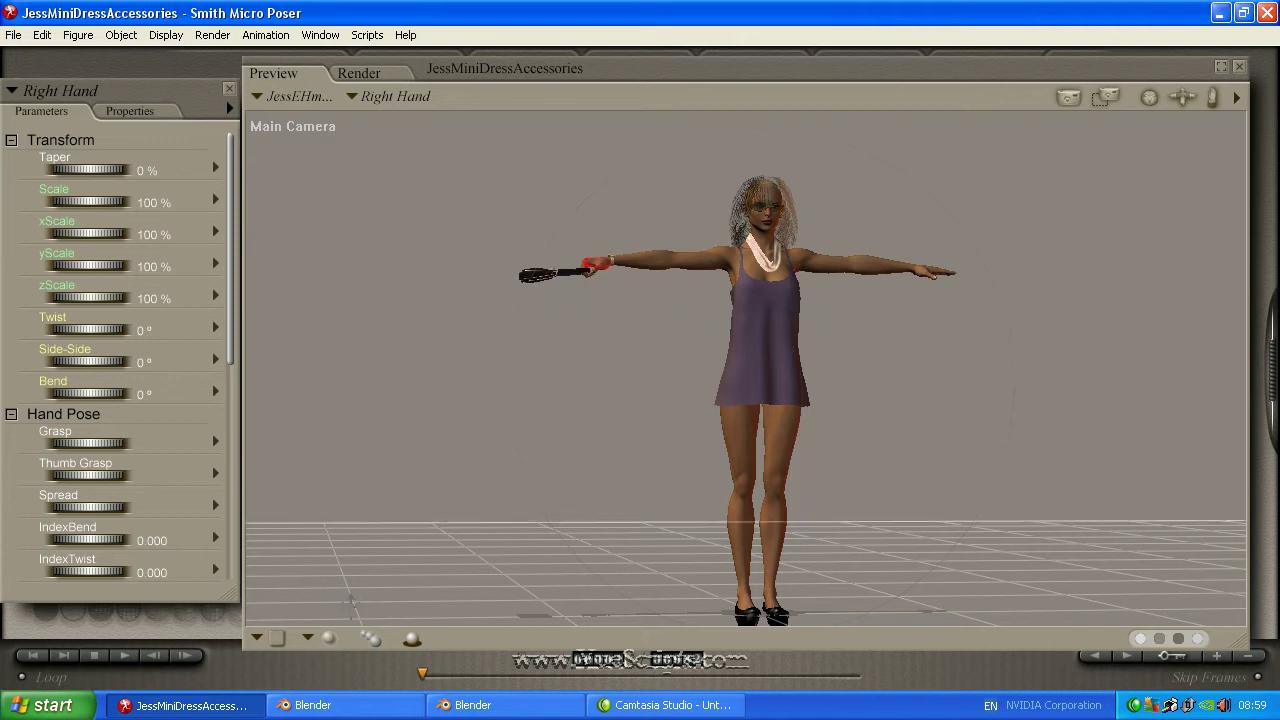
{"action": "mouse_move", "coordinate": [420, 680]}
{"action": "left_mouse_down"}
{"action": "mouse_move", "coordinate": [884, 681]}
{"action": "mouse_move", "coordinate": [432, 680]}
{"action": "left_mouse_up"}
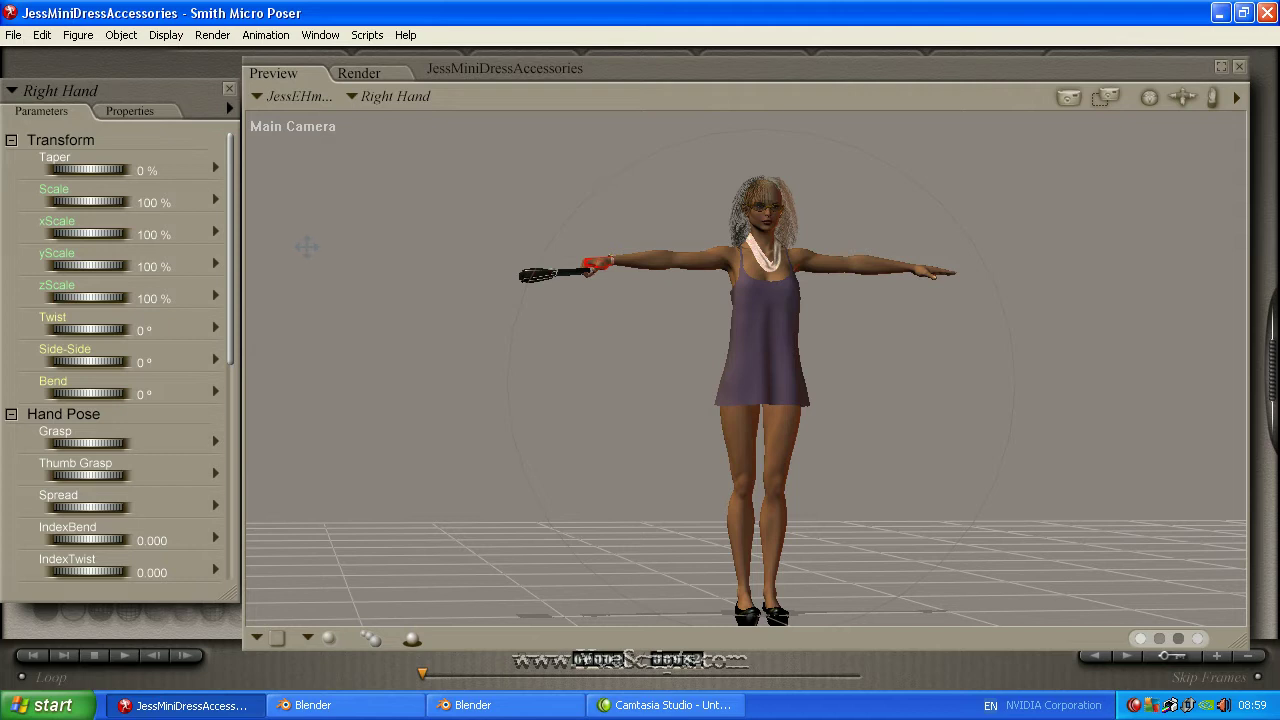
Launch the MDD ObjExport script from Poser's Scripts menu.
{"action": "left_click", "coordinate": [366, 36]}
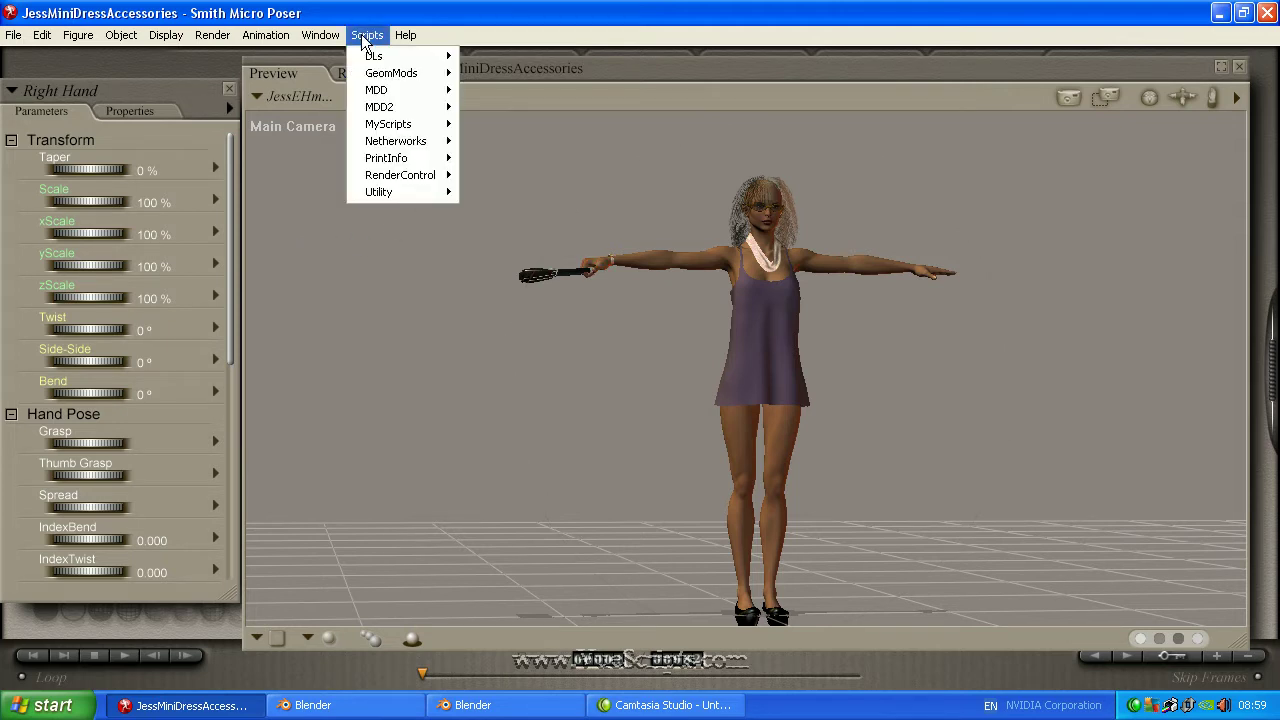
{"action": "mouse_move", "coordinate": [405, 92]}
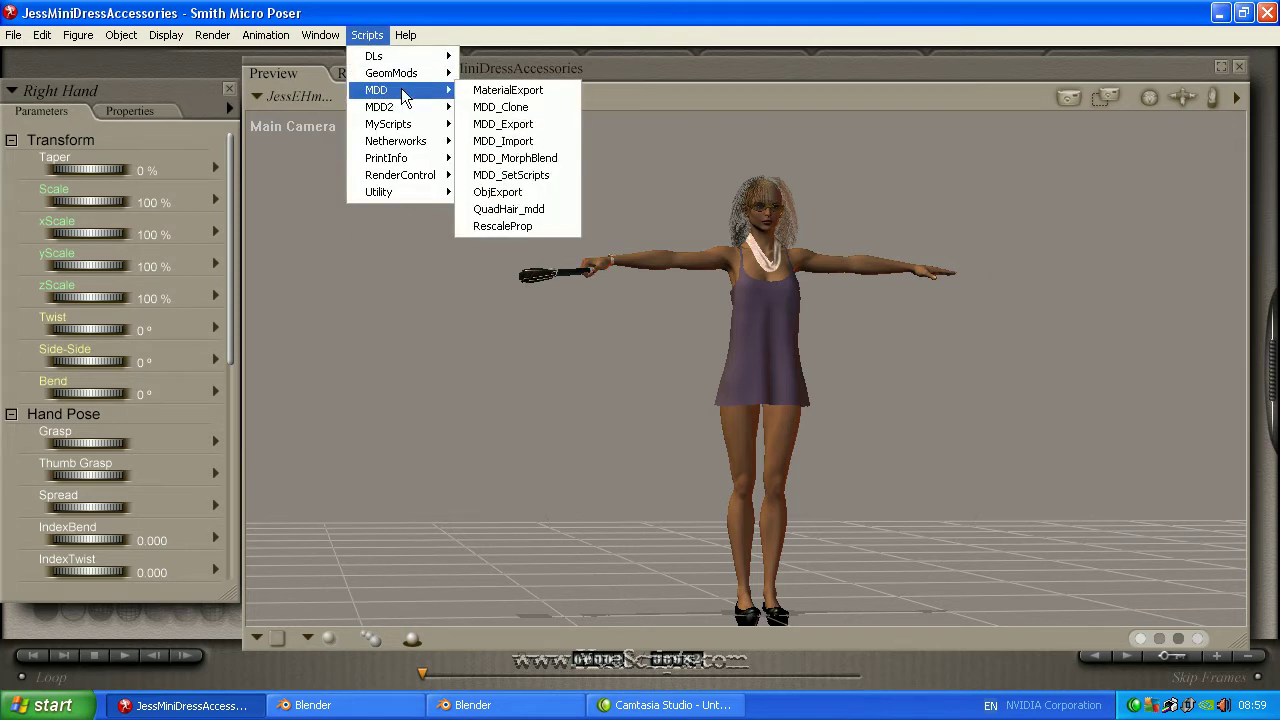
{"action": "left_click", "coordinate": [497, 192]}
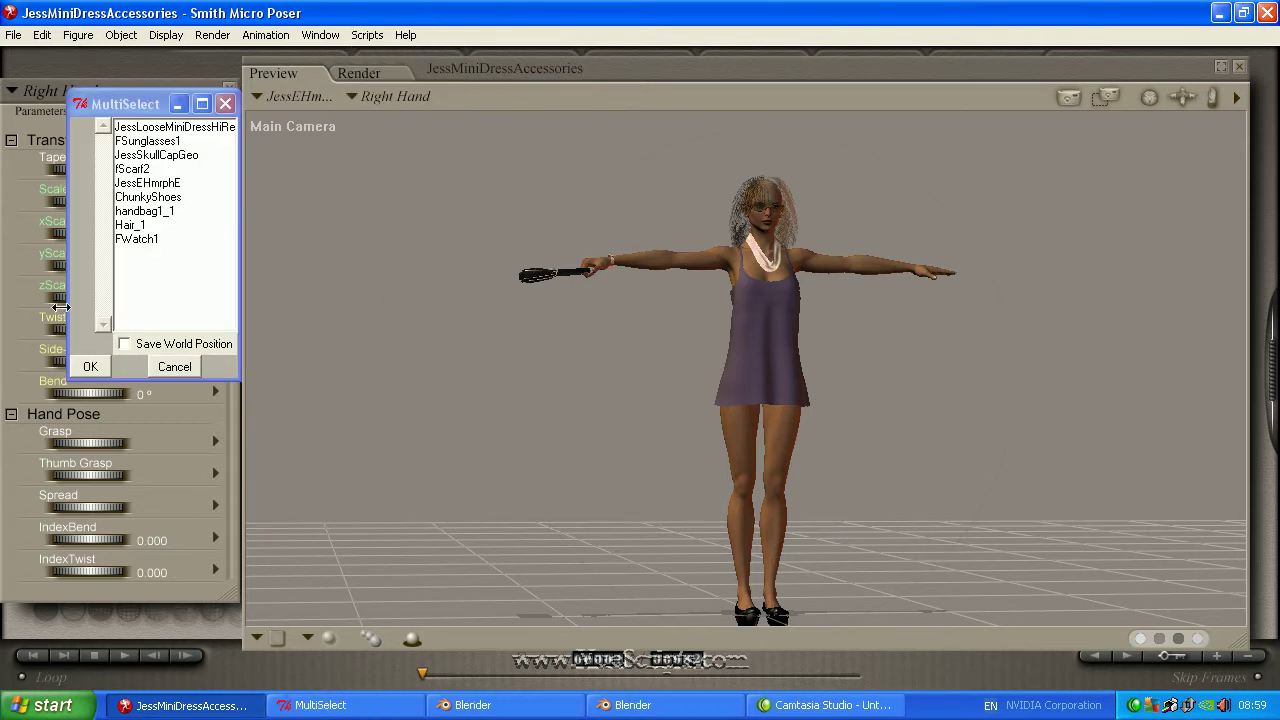
Select the dress, FSunglasses1, fScarf2, ChunkyShoes, handbag1_1 and FWatch1 for export and confirm.
{"action": "left_click", "coordinate": [152, 128]}
{"action": "left_click", "coordinate": [147, 142]}
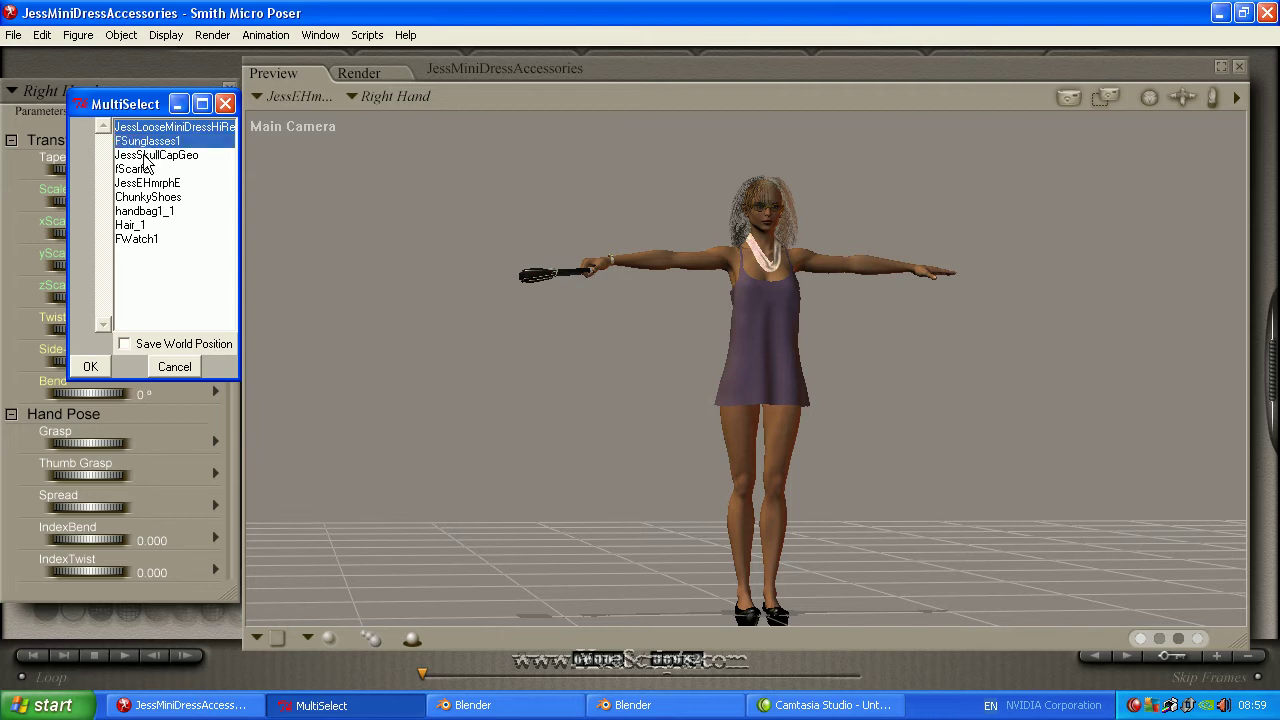
{"action": "left_click", "coordinate": [140, 169]}
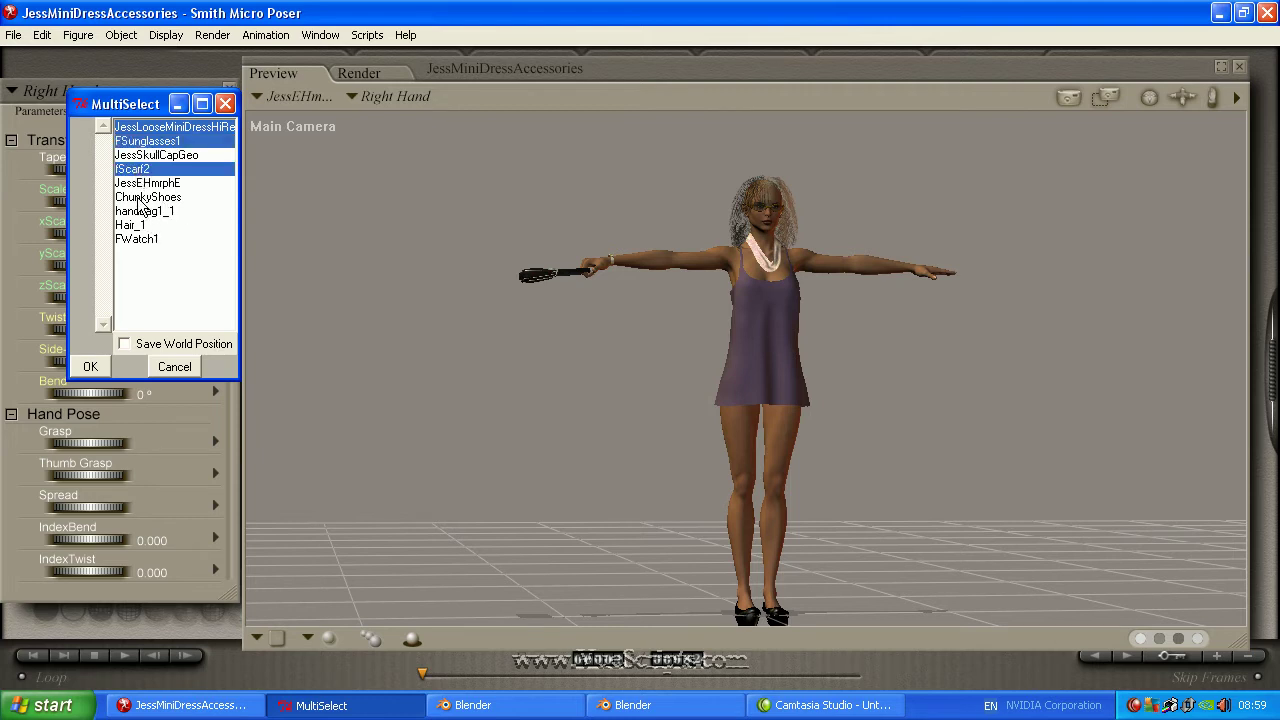
{"action": "left_click", "coordinate": [143, 198]}
{"action": "left_click", "coordinate": [145, 212]}
{"action": "left_click", "coordinate": [140, 240]}
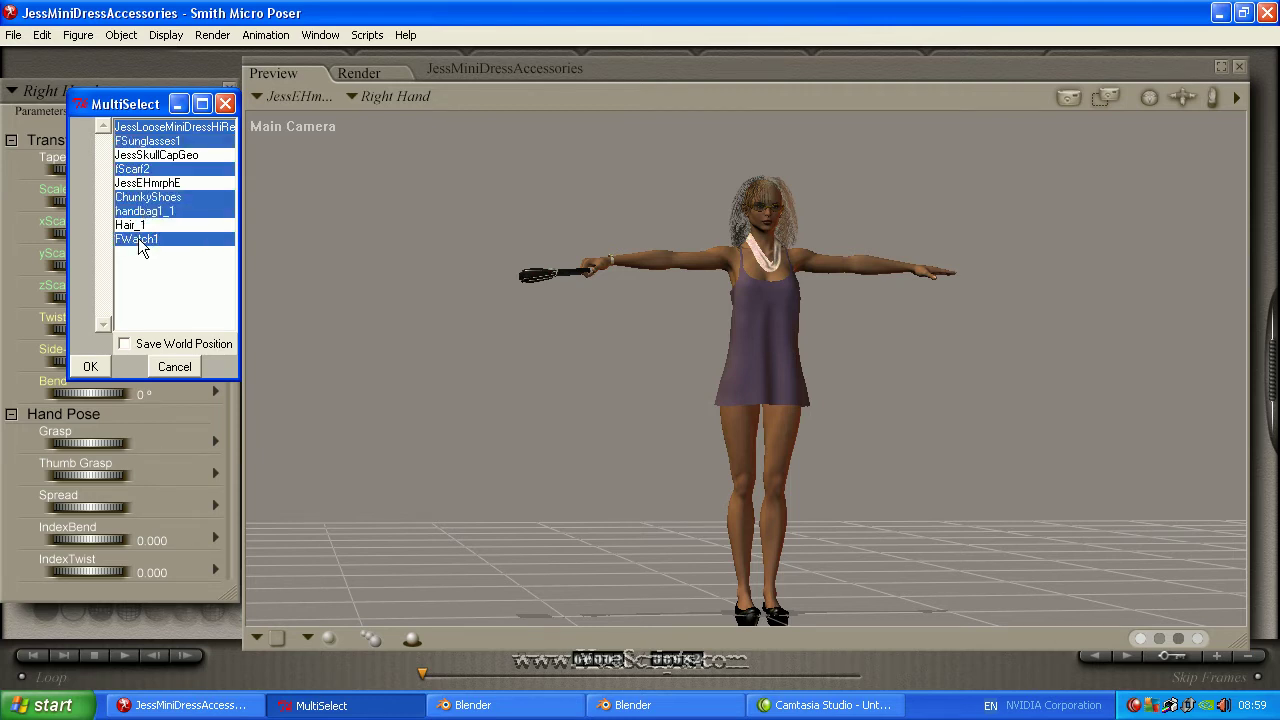
{"action": "left_click", "coordinate": [91, 367]}
Accept the selection and browse to the PoserTemp folder on Content (Z:).
{"action": "left_click", "coordinate": [90, 366]}
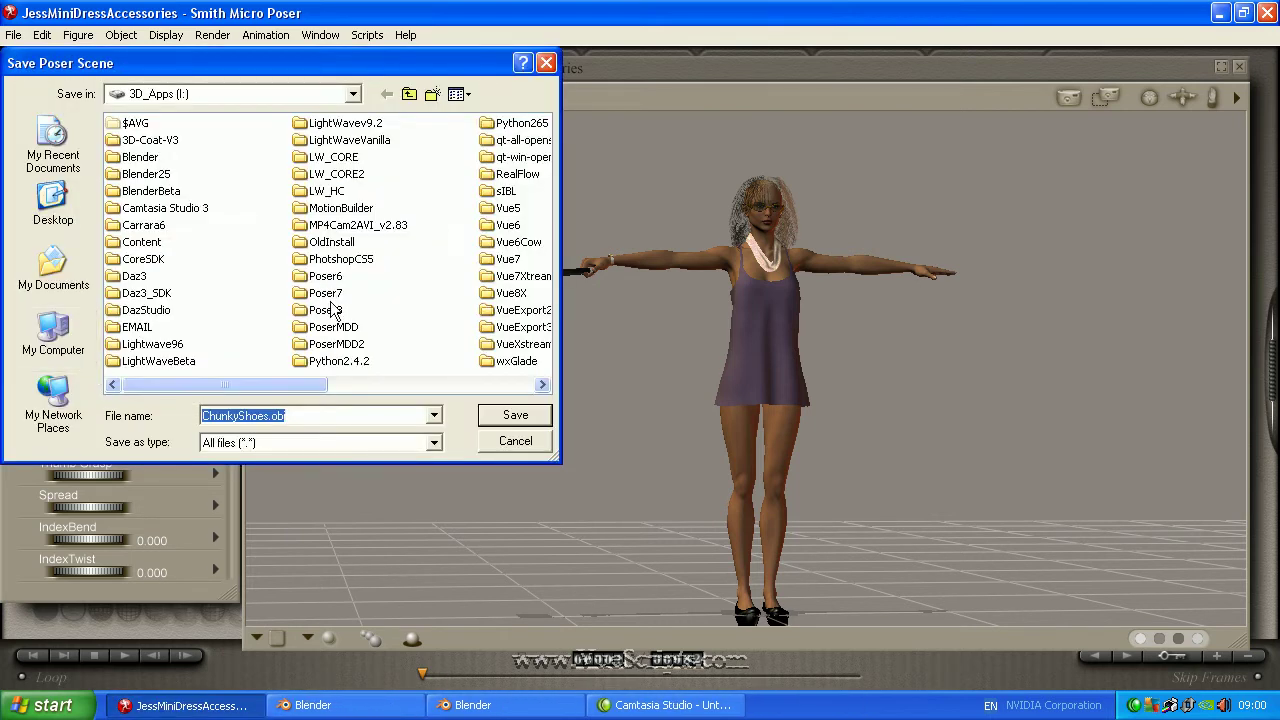
{"action": "left_click", "coordinate": [51, 338]}
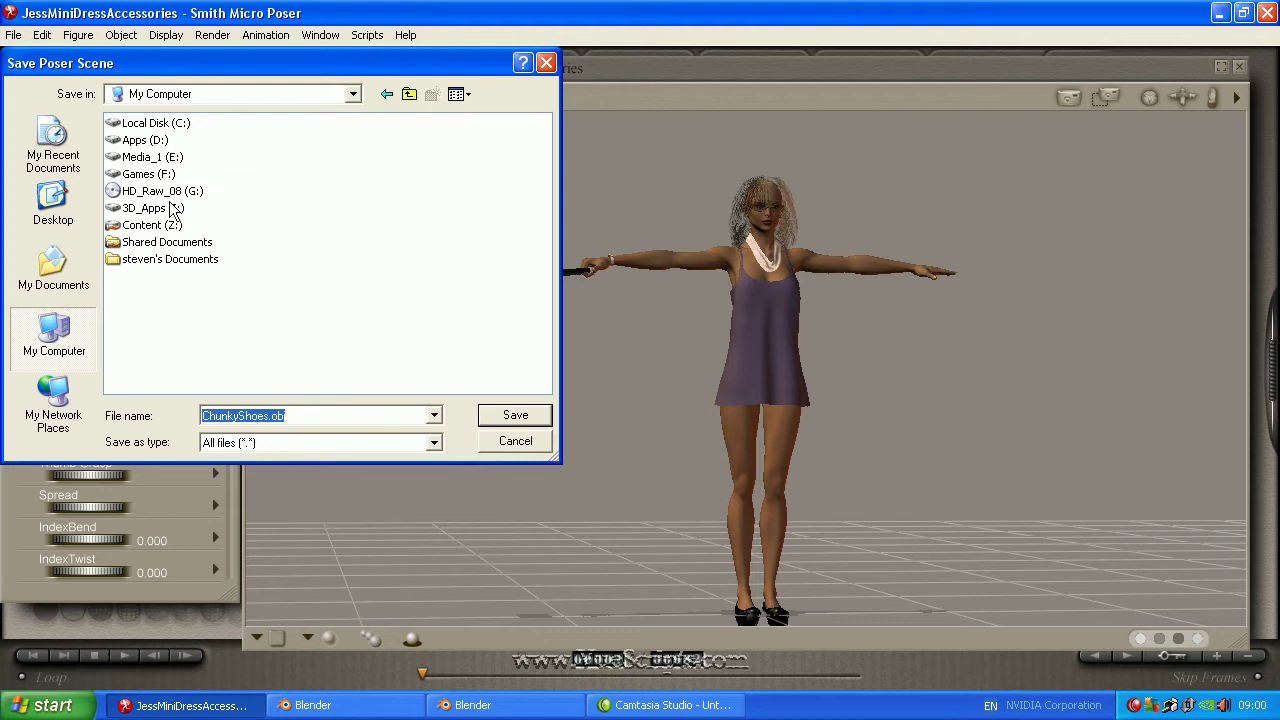
{"action": "double_click", "coordinate": [143, 225]}
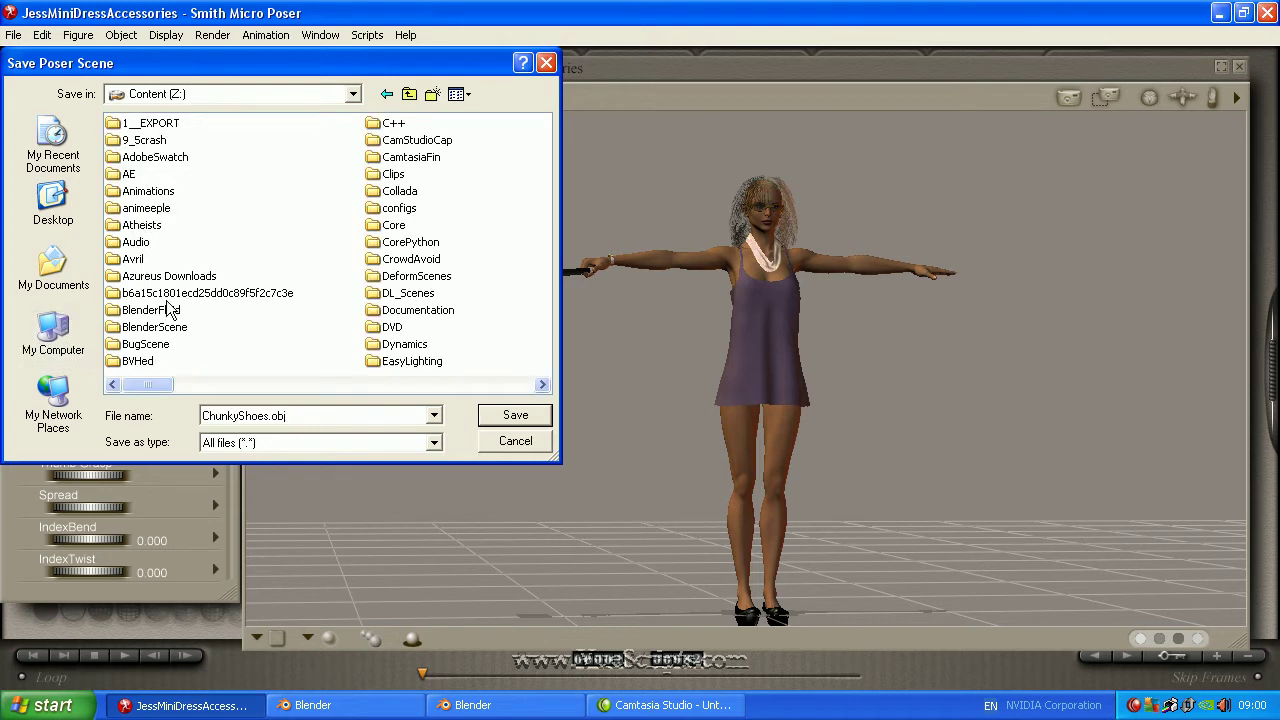
{"action": "scroll", "coordinate": [312, 290], "scroll_direction": "down", "scroll_amount": 2}
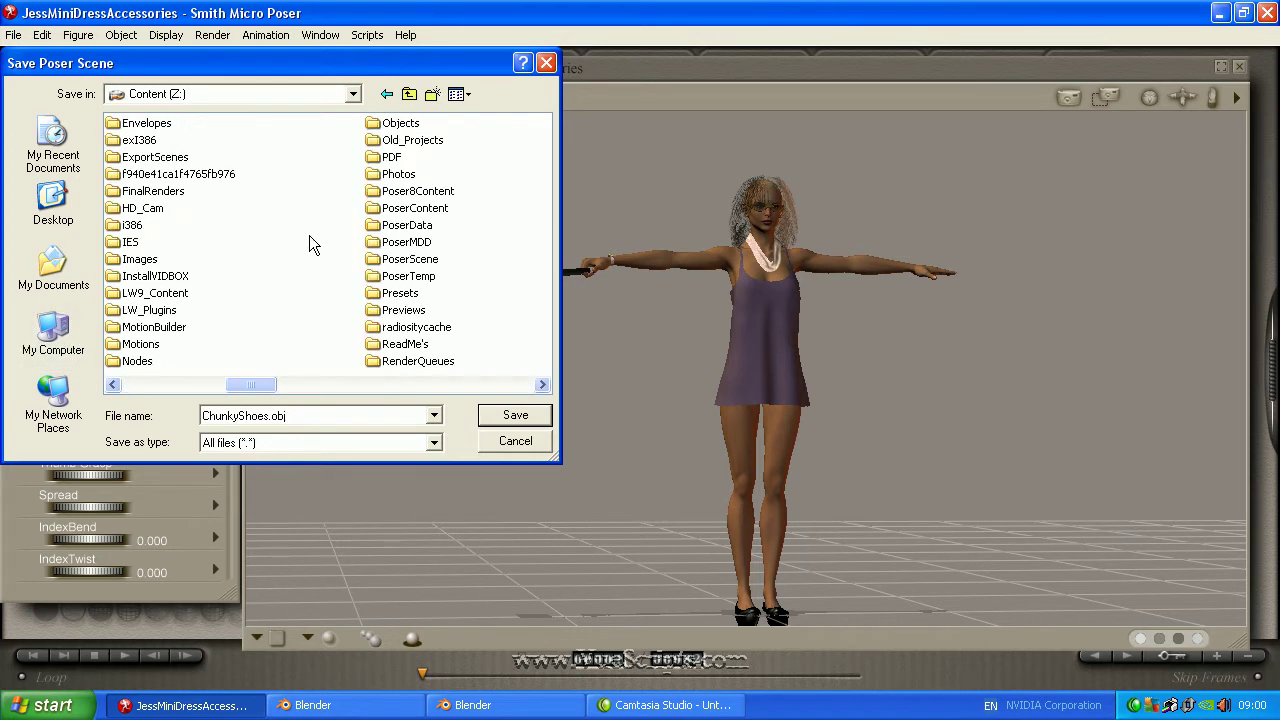
{"action": "double_click", "coordinate": [395, 277]}
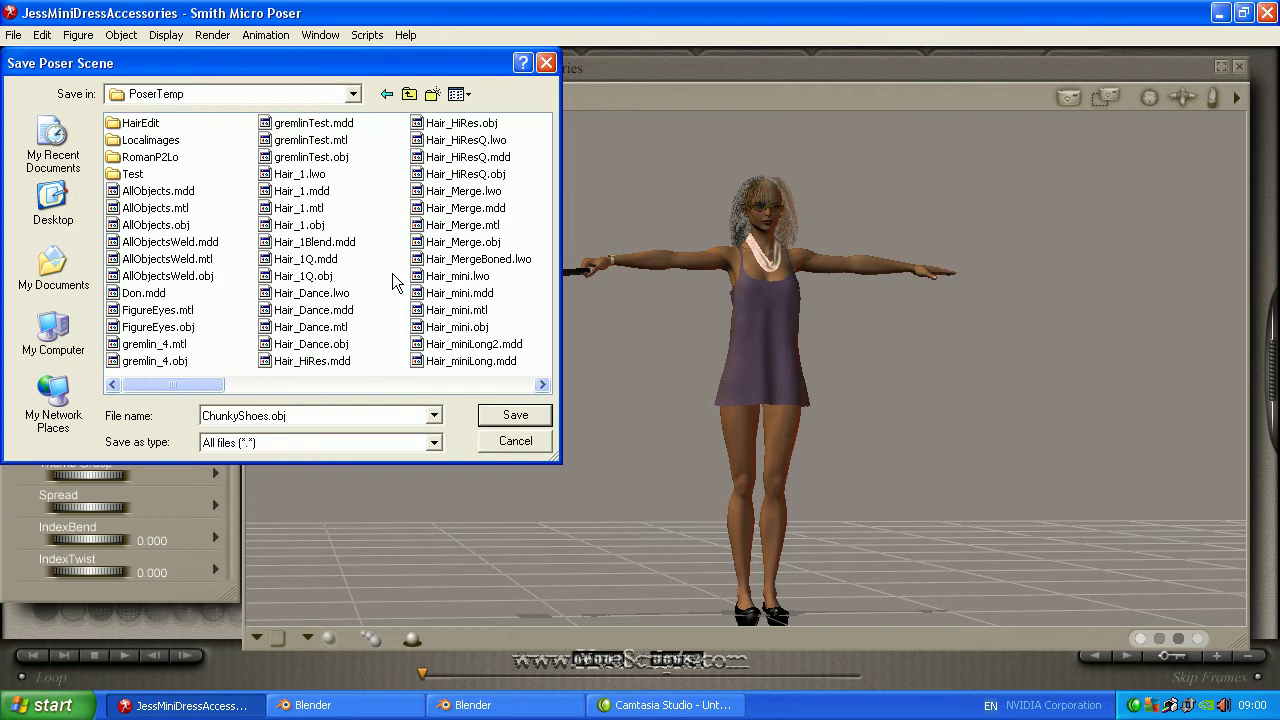
Save the export as Accessories, including its texture images.
{"action": "double_click", "coordinate": [268, 415]}
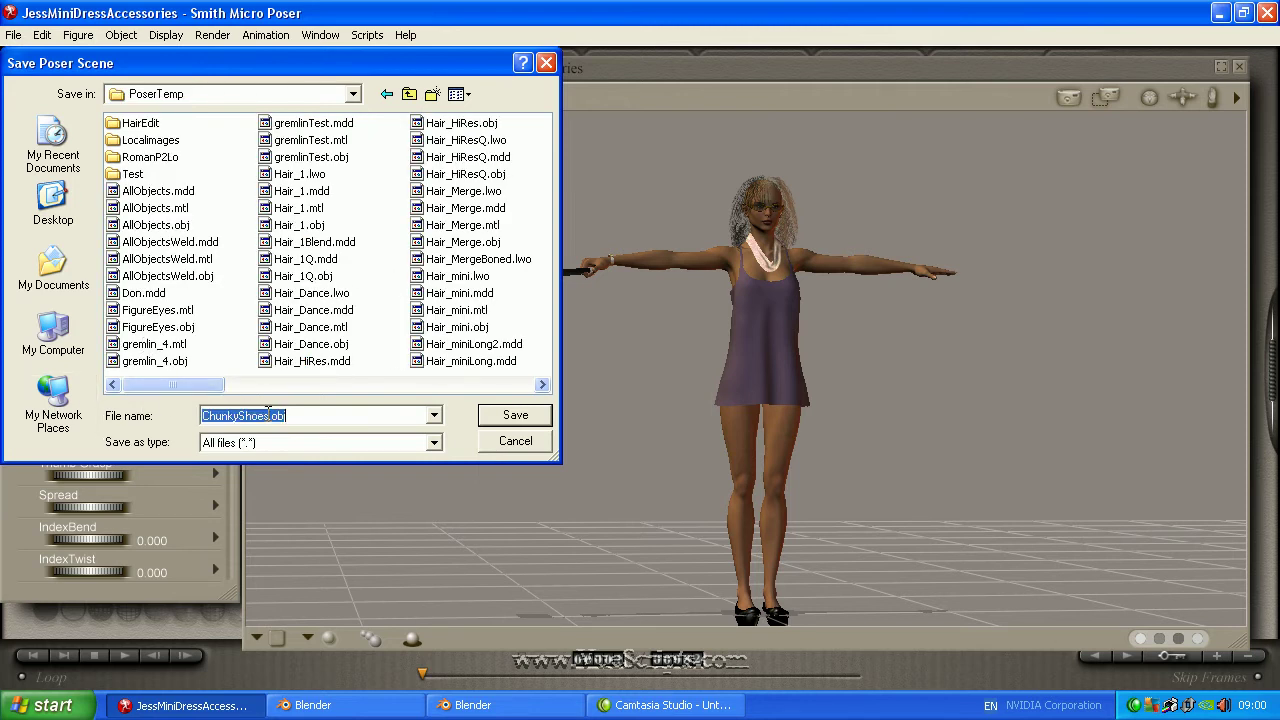
{"action": "left_click_drag", "start_coordinate": [268, 413], "coordinate": [219, 415]}
{"action": "left_click_drag", "start_coordinate": [319, 418], "coordinate": [2, 415]}
{"action": "type", "text": "Accessories"}
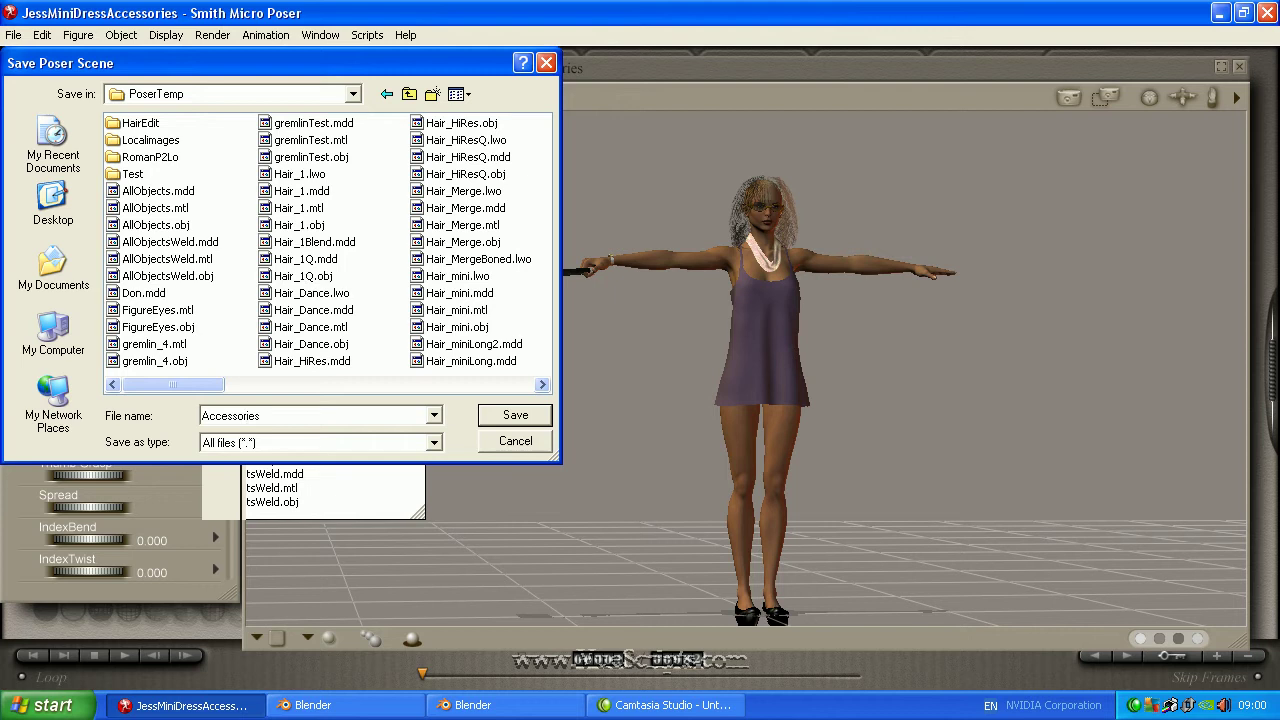
{"action": "key", "text": "Return"}
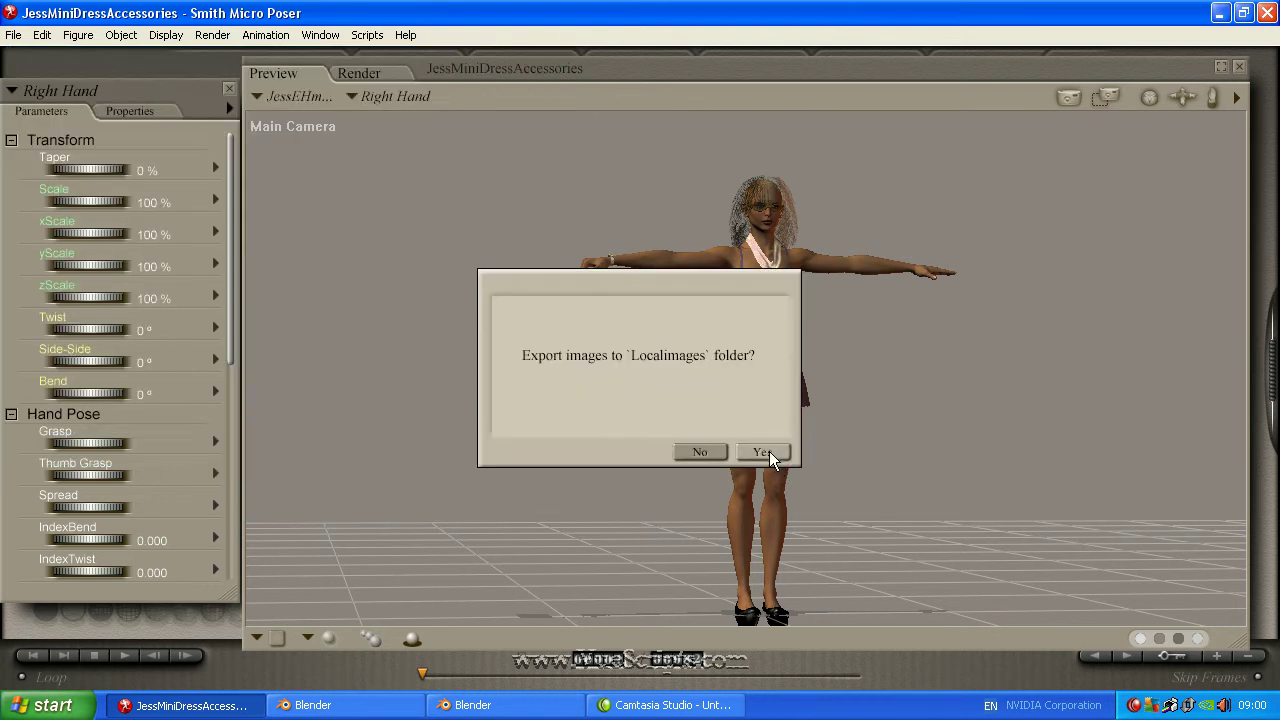
{"action": "left_click", "coordinate": [766, 451]}
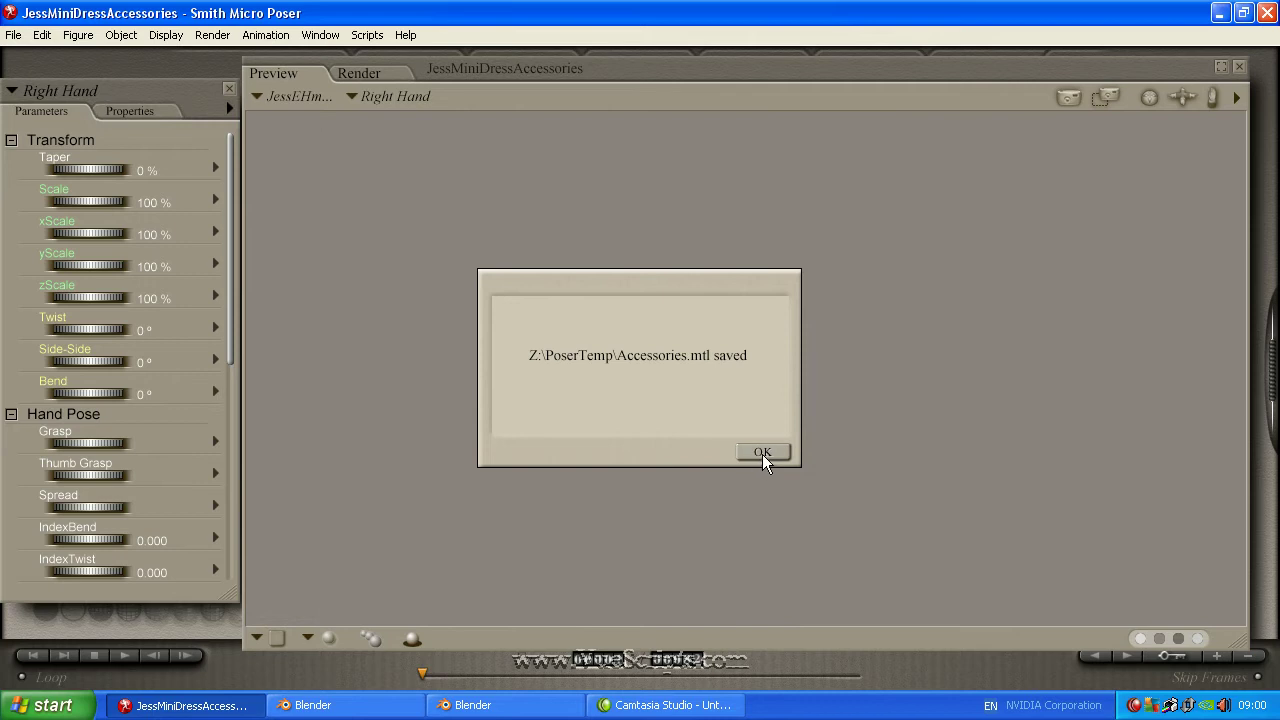
{"action": "left_click", "coordinate": [762, 452]}
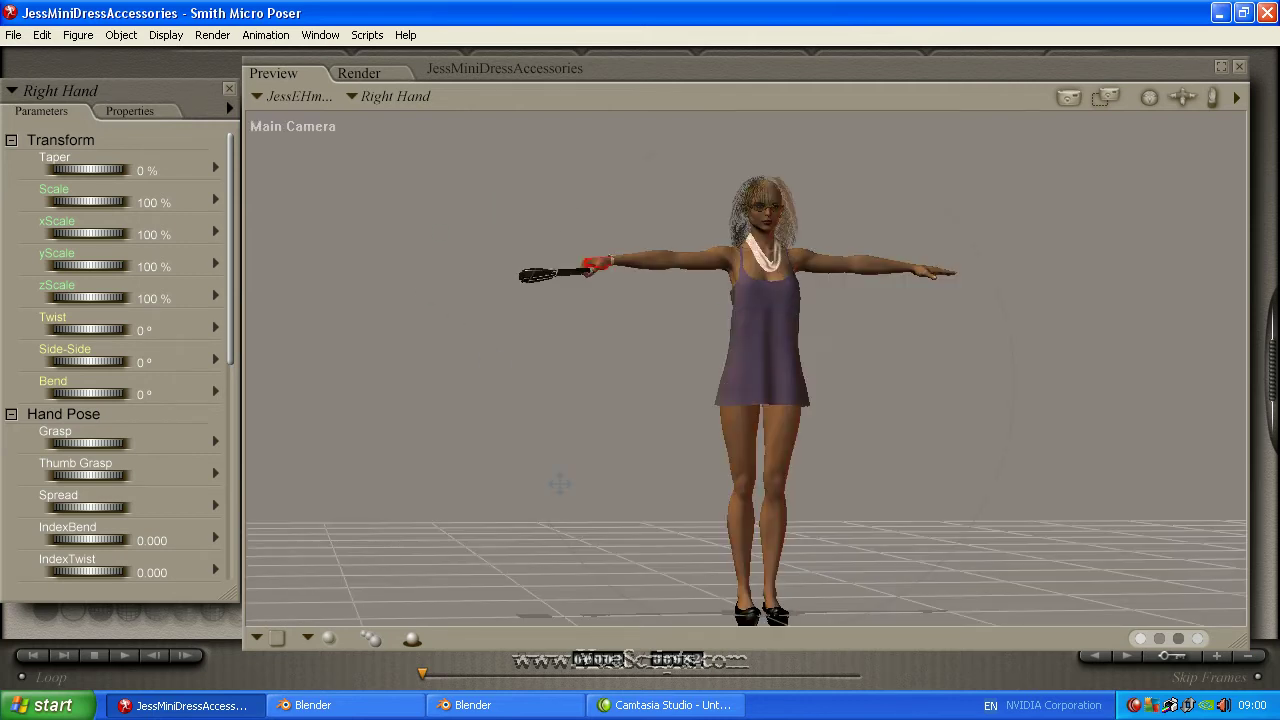
Export JessEHmrphE alone as JessEHmrphE.obj in PoserTemp, with its texture images.
{"action": "left_click", "coordinate": [364, 36]}
{"action": "mouse_move", "coordinate": [400, 90]}
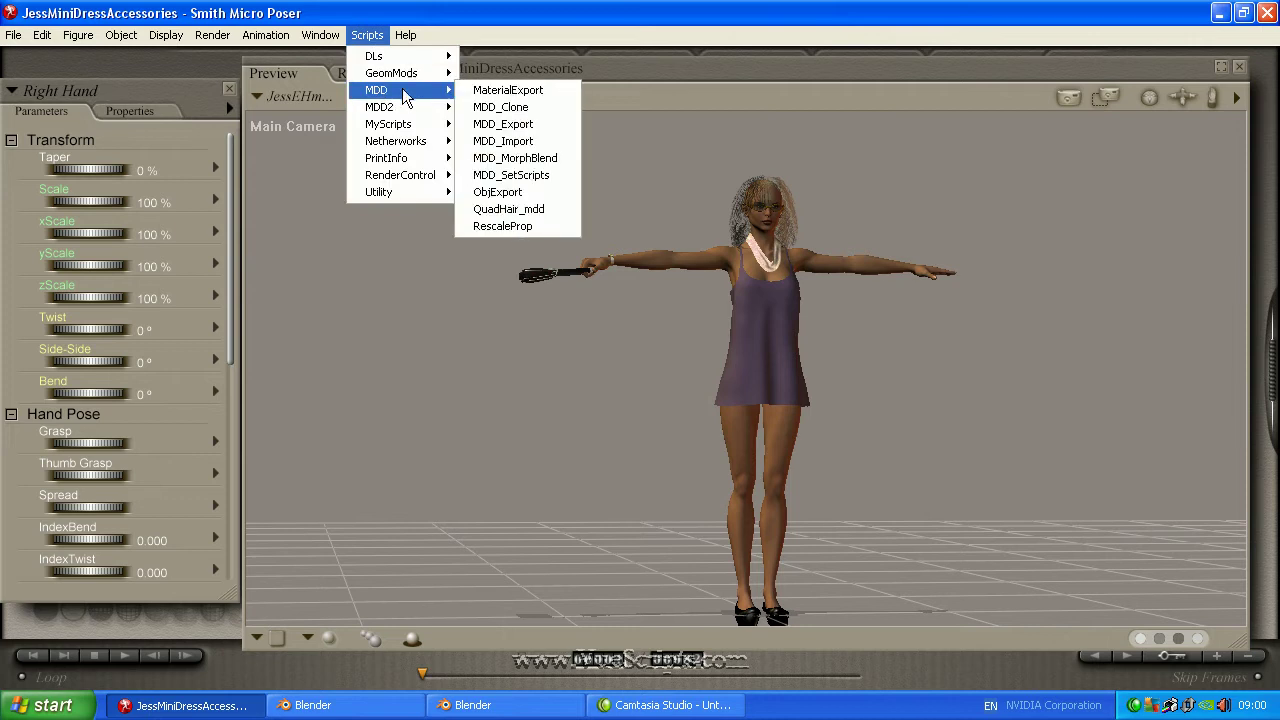
{"action": "left_click", "coordinate": [512, 191]}
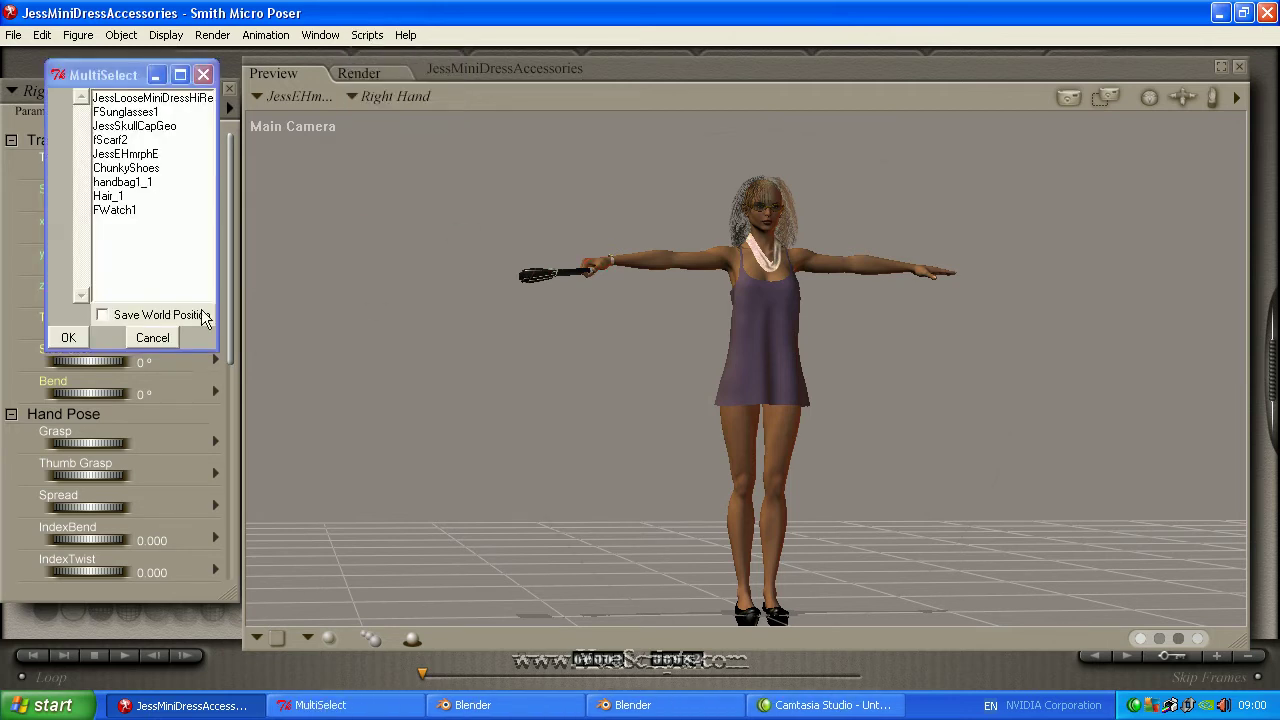
{"action": "left_click", "coordinate": [134, 155]}
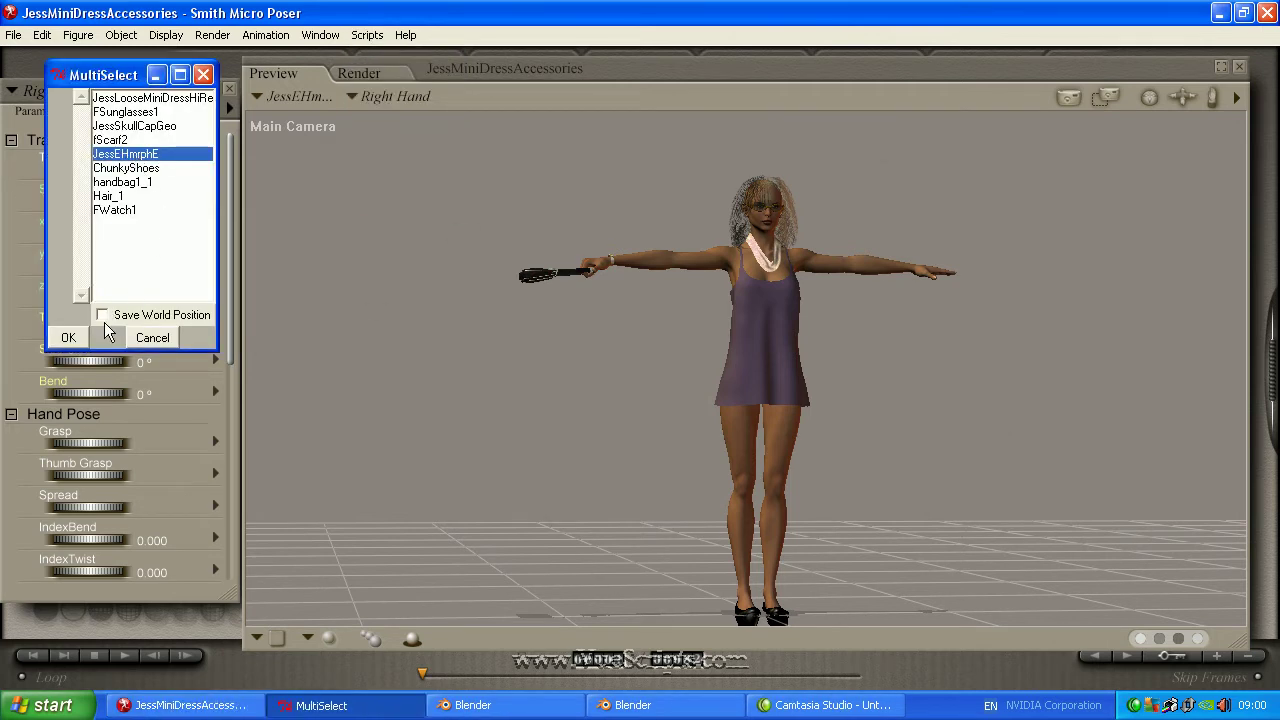
{"action": "left_click", "coordinate": [68, 337]}
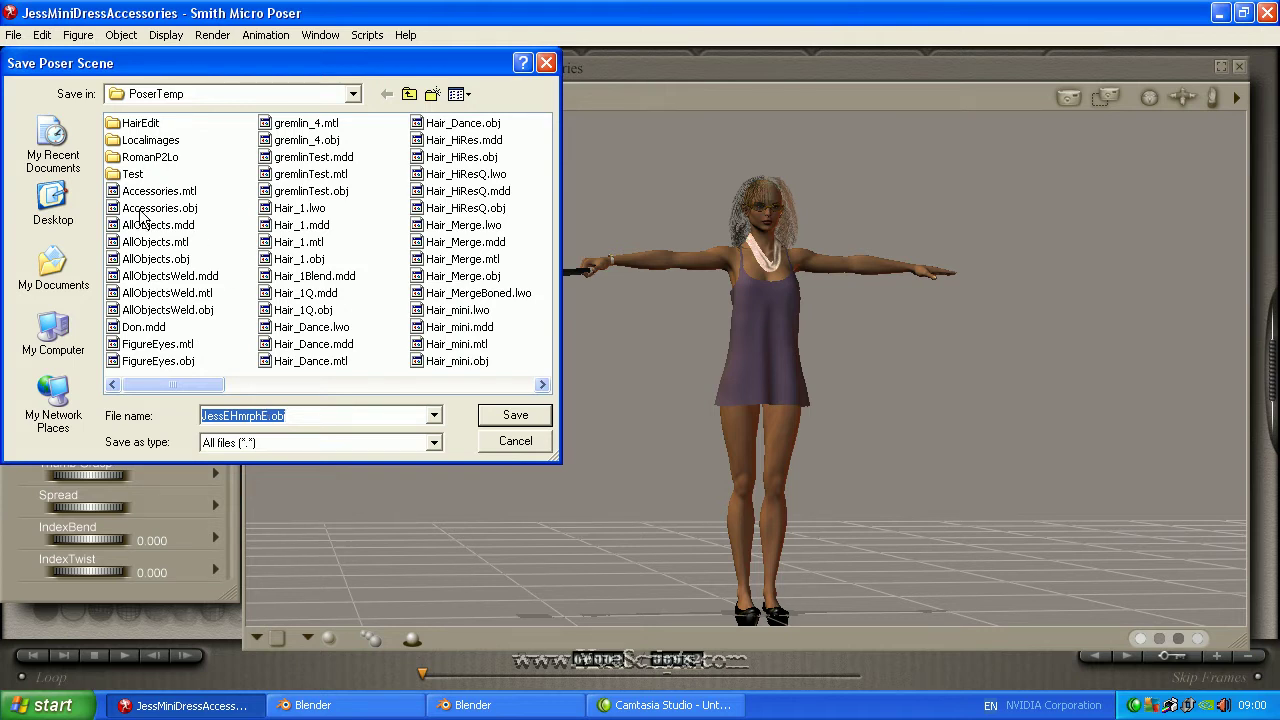
{"action": "left_click", "coordinate": [531, 415]}
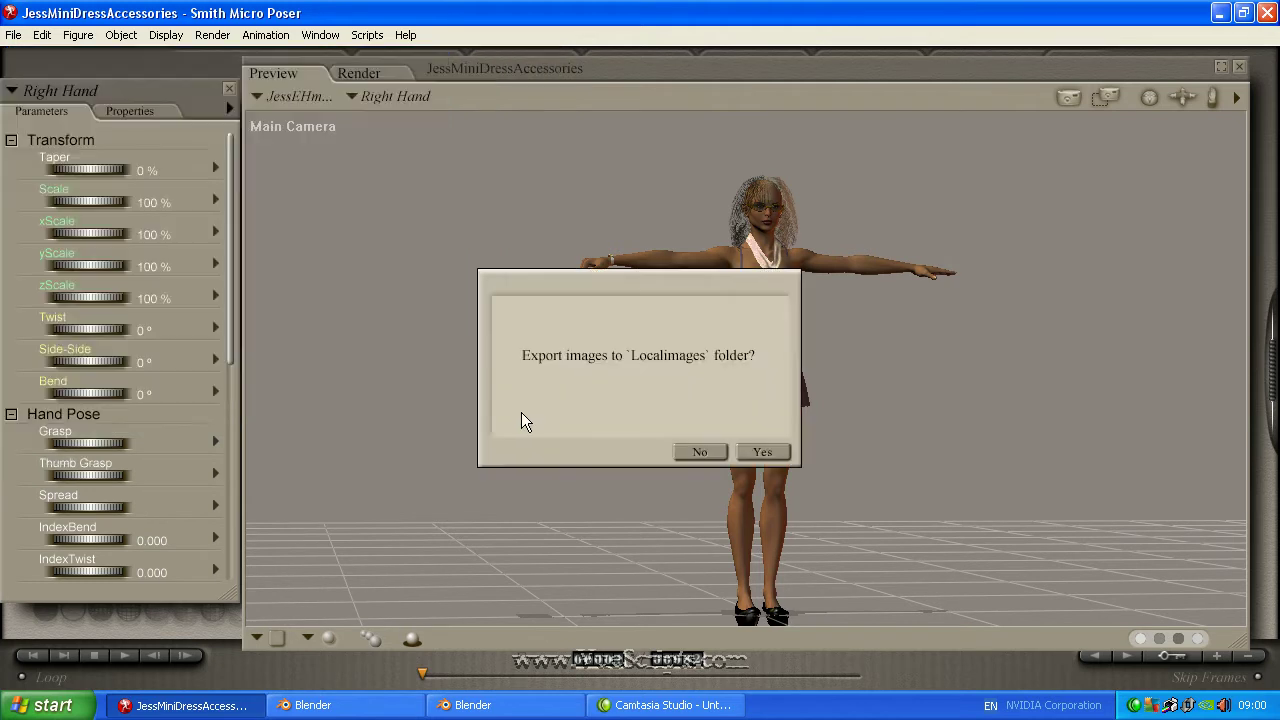
{"action": "left_click", "coordinate": [758, 450]}
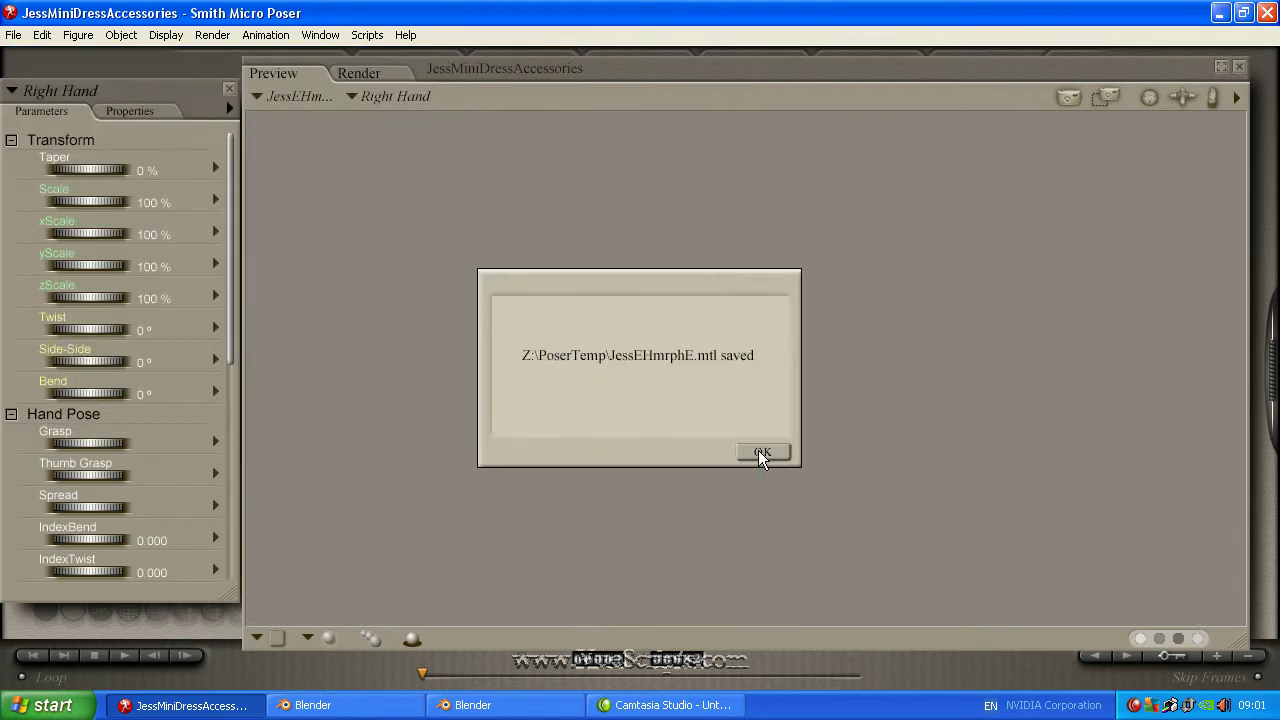
{"action": "left_click", "coordinate": [758, 450]}
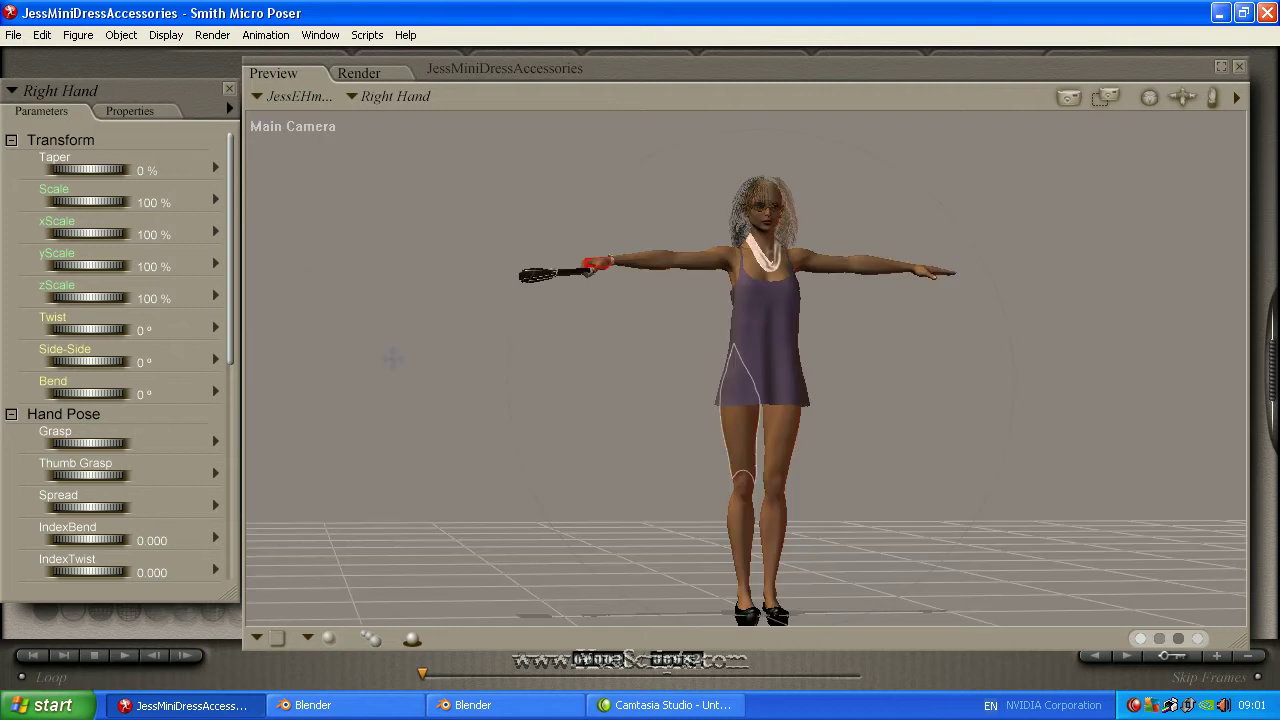
Run the MDD export script and select FSunglasses1, fScarf2, ChunkyShoes, handbag1_1 and FWatch1.
{"action": "left_click", "coordinate": [364, 36]}
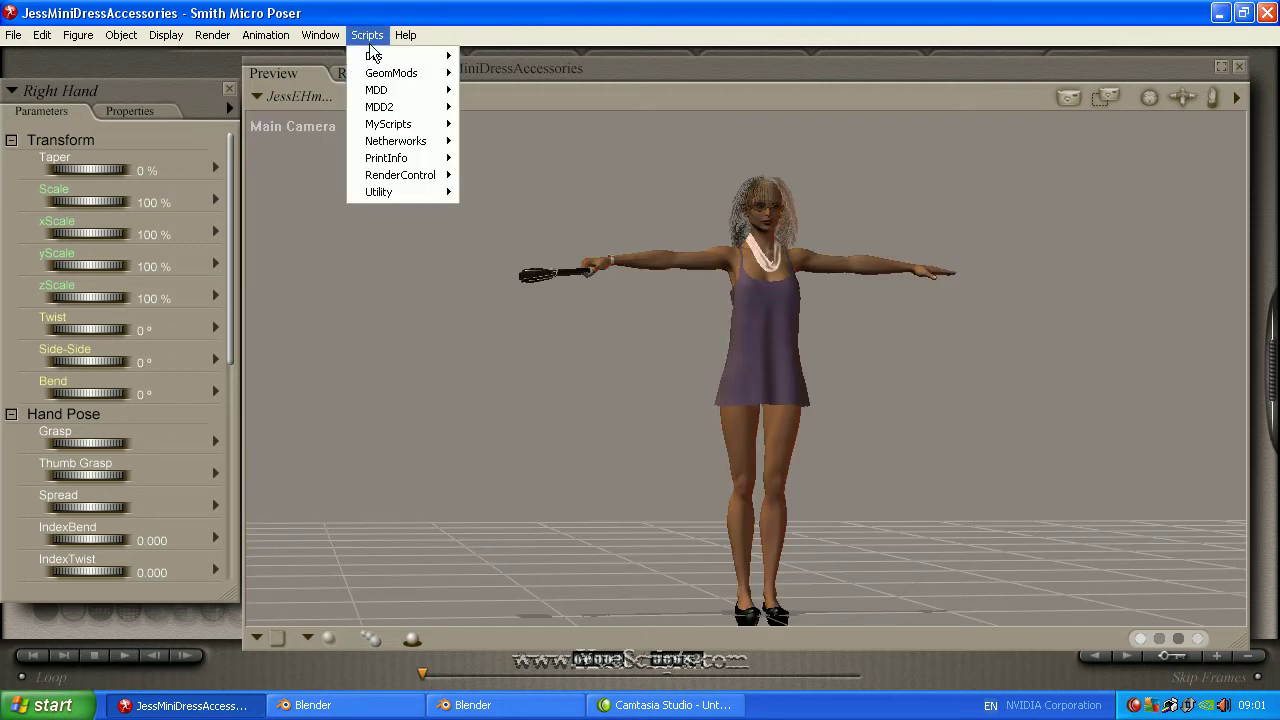
{"action": "mouse_move", "coordinate": [390, 91]}
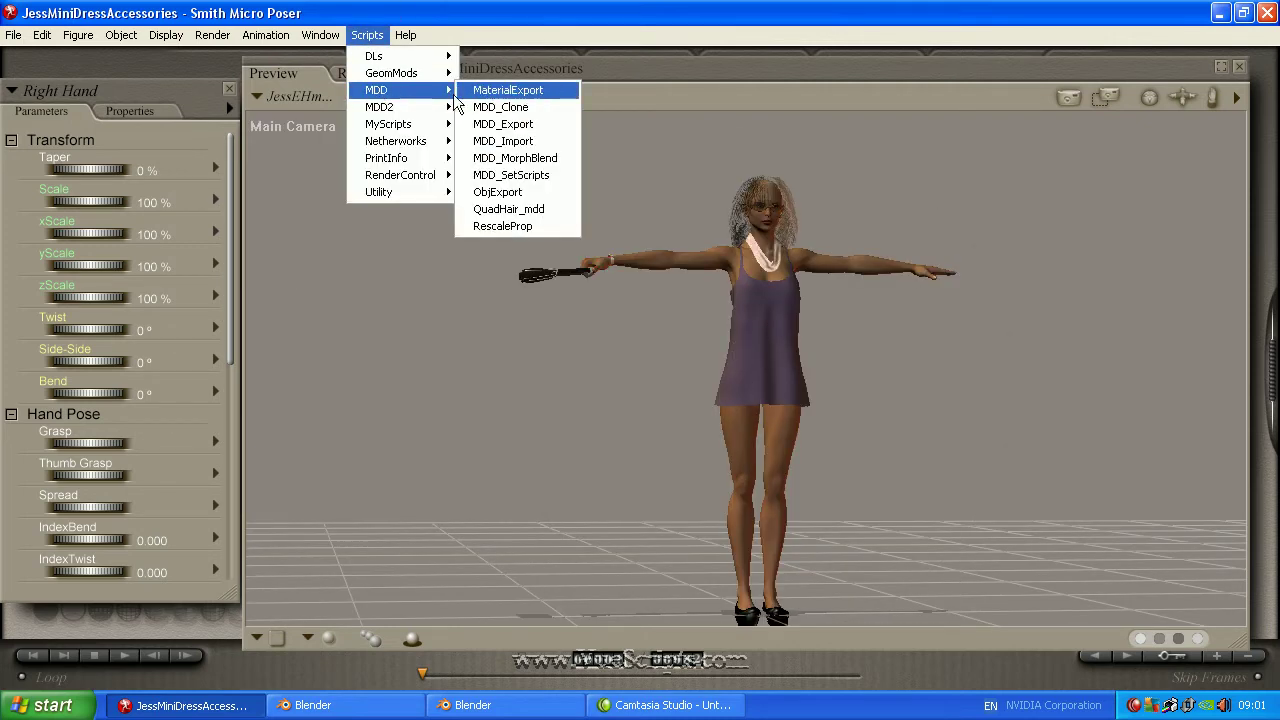
{"action": "left_click", "coordinate": [503, 126]}
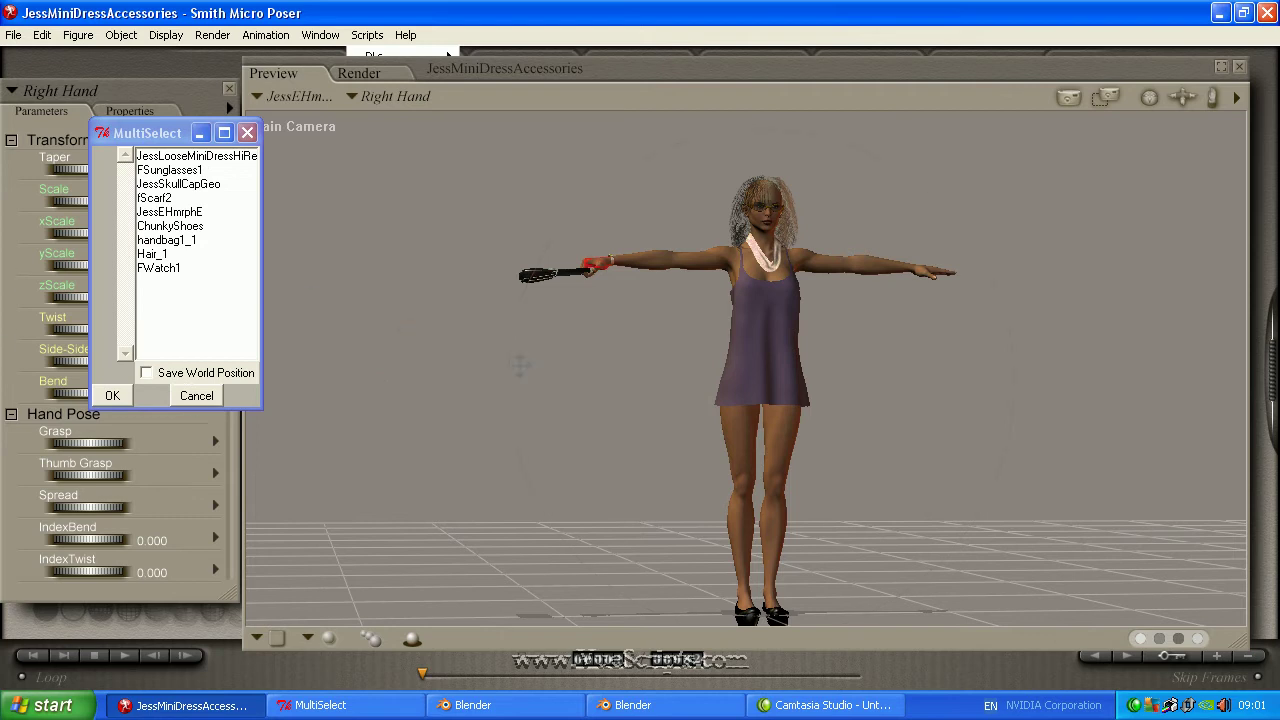
{"action": "left_click", "coordinate": [174, 157]}
{"action": "left_click", "coordinate": [173, 170]}
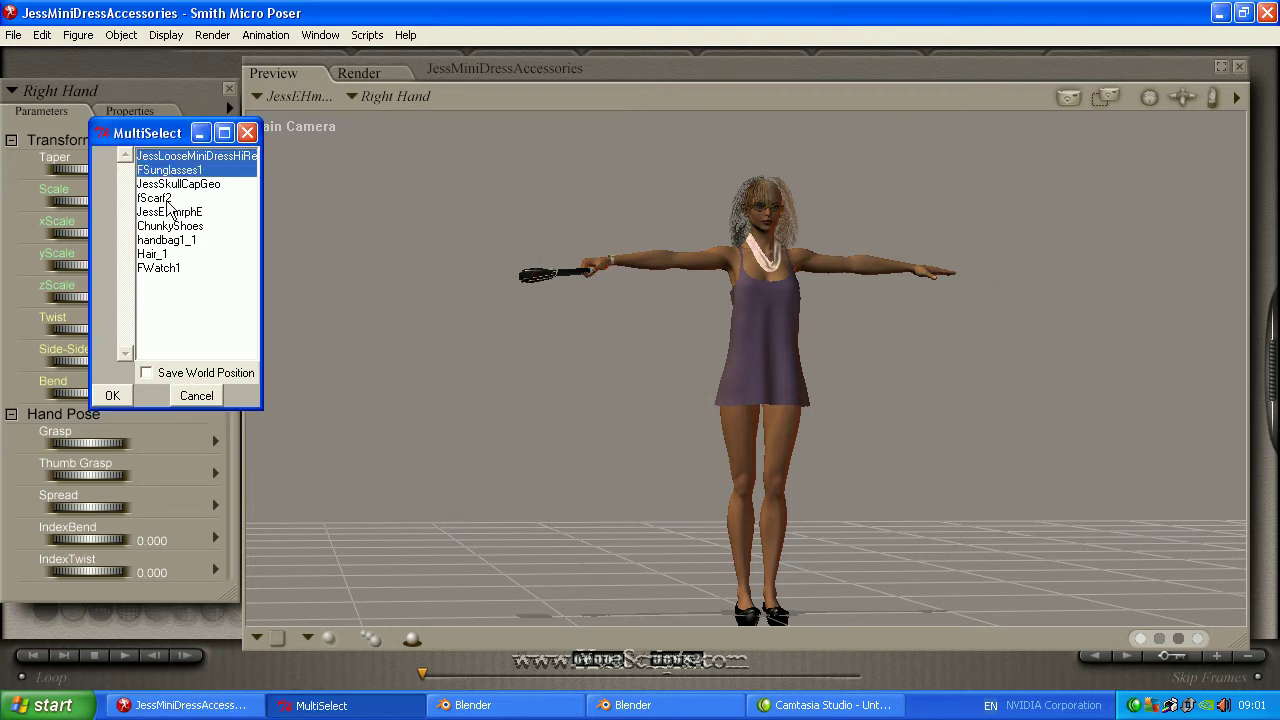
{"action": "left_click", "coordinate": [160, 200]}
{"action": "left_click", "coordinate": [170, 227]}
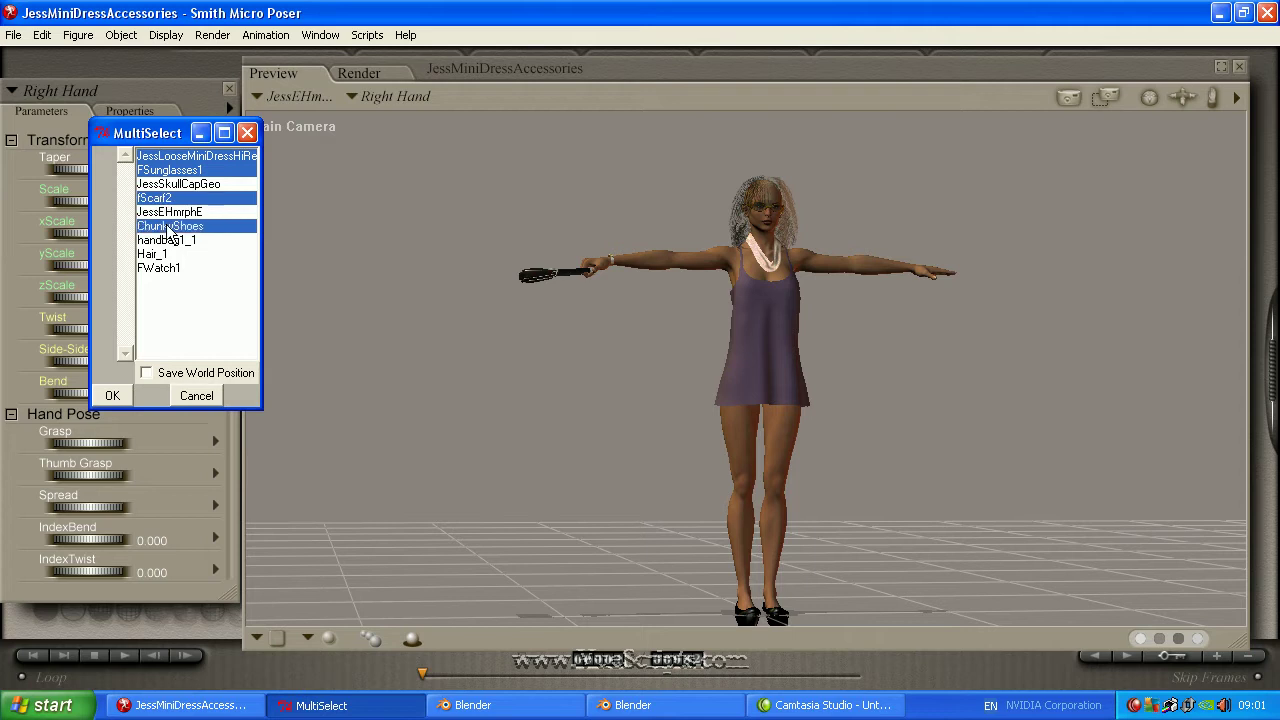
{"action": "left_click", "coordinate": [177, 241]}
{"action": "left_click", "coordinate": [162, 268]}
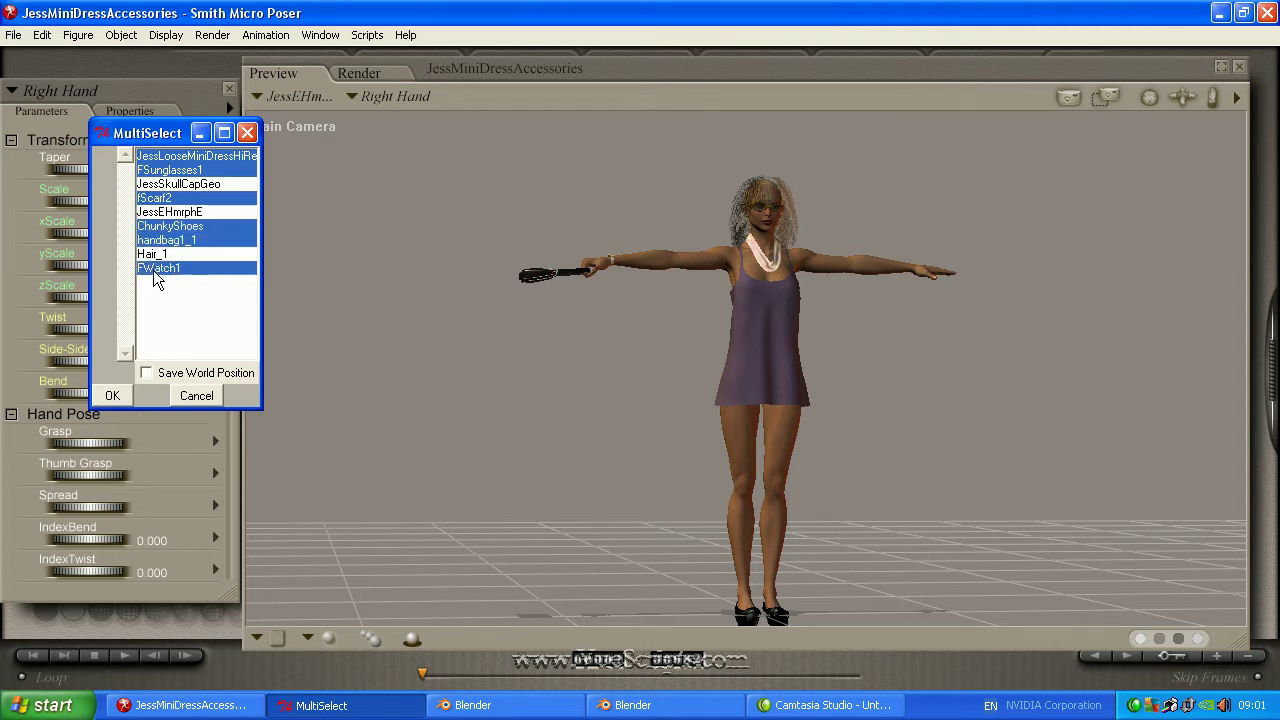
{"action": "left_click", "coordinate": [112, 395]}
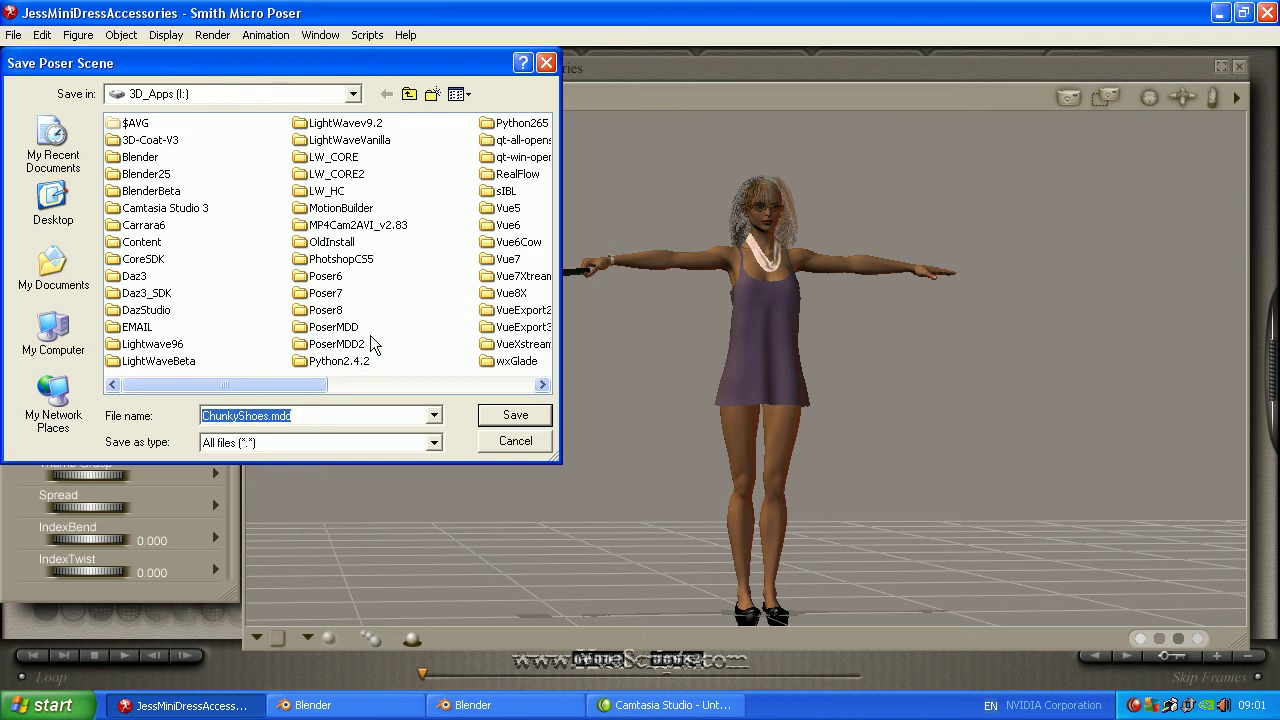
Save the MDD export as Accessories in Z:\PoserTemp, rescaled by 10, and switch to Blender.
{"action": "left_click", "coordinate": [75, 338]}
{"action": "double_click", "coordinate": [150, 226]}
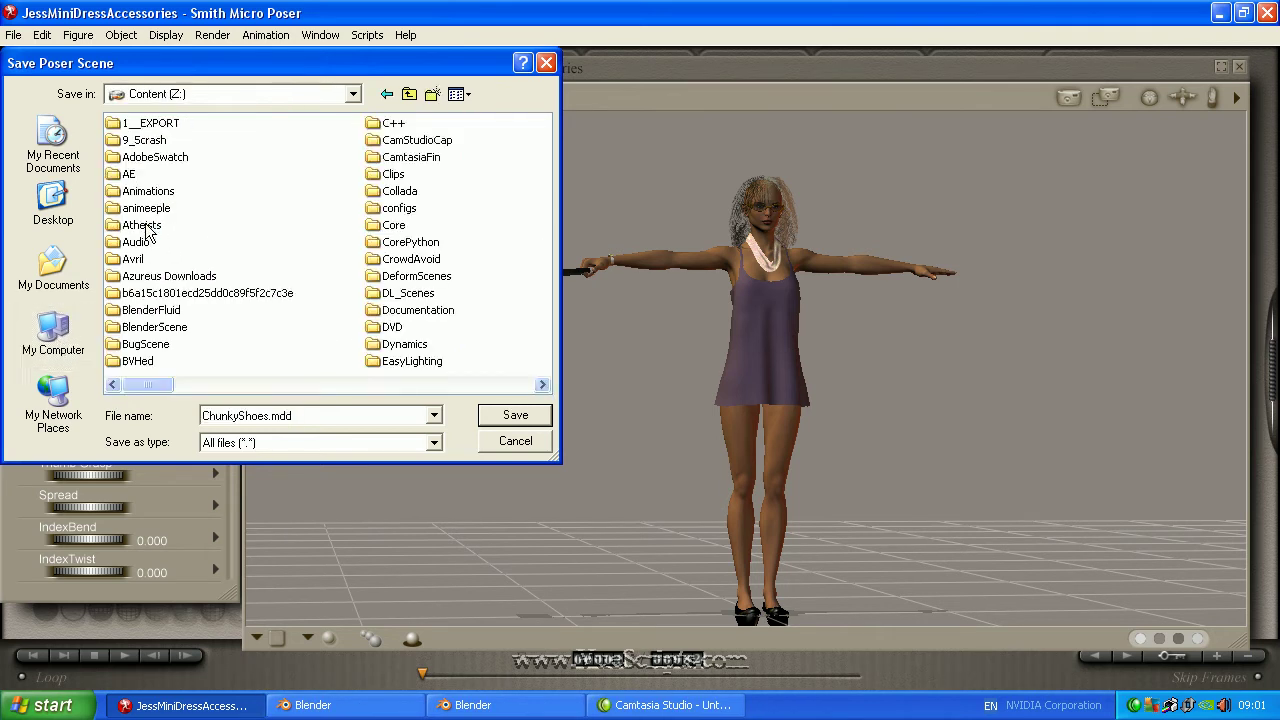
{"action": "scroll", "coordinate": [261, 244], "scroll_direction": "down", "scroll_amount": 5}
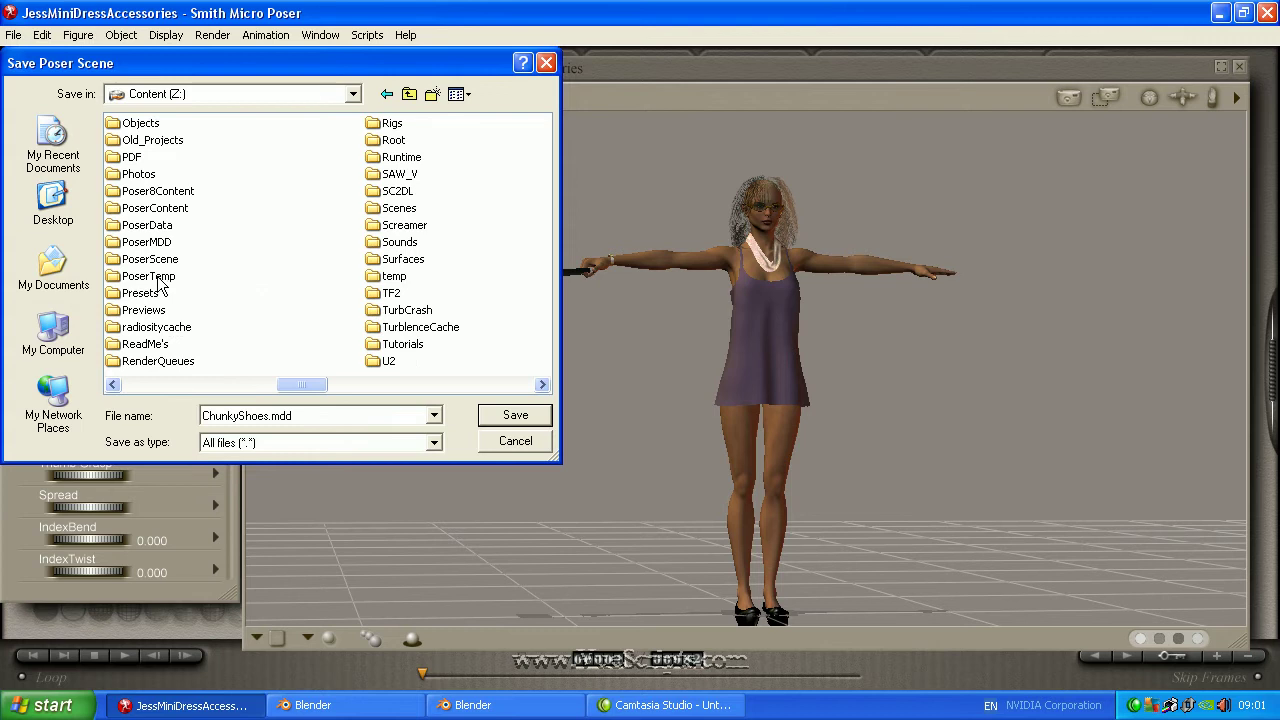
{"action": "double_click", "coordinate": [158, 285]}
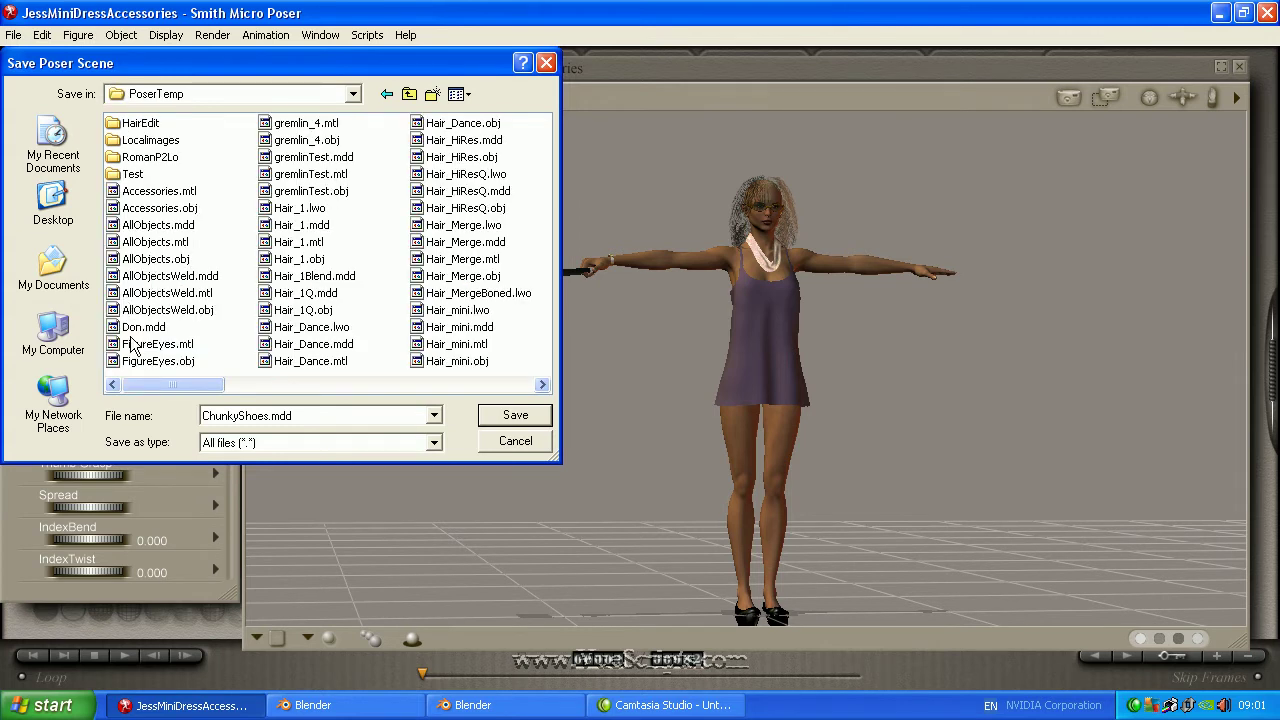
{"action": "left_click", "coordinate": [145, 209]}
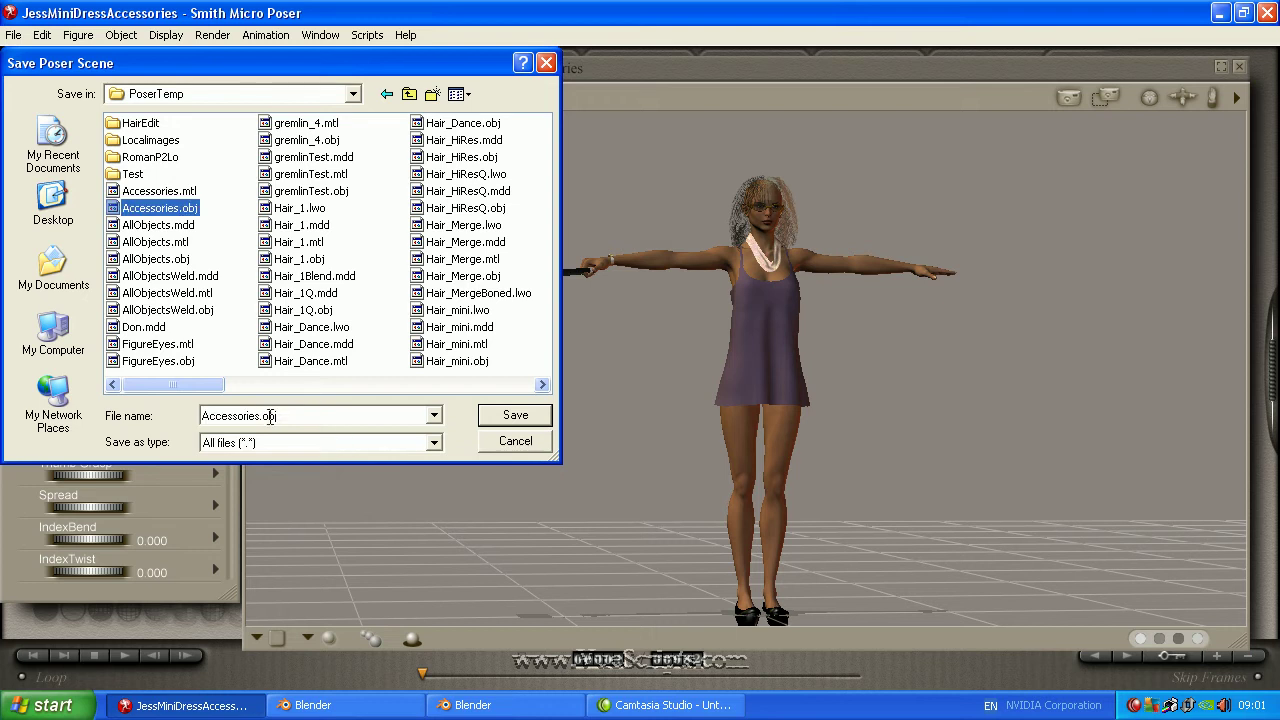
{"action": "left_click", "coordinate": [516, 416]}
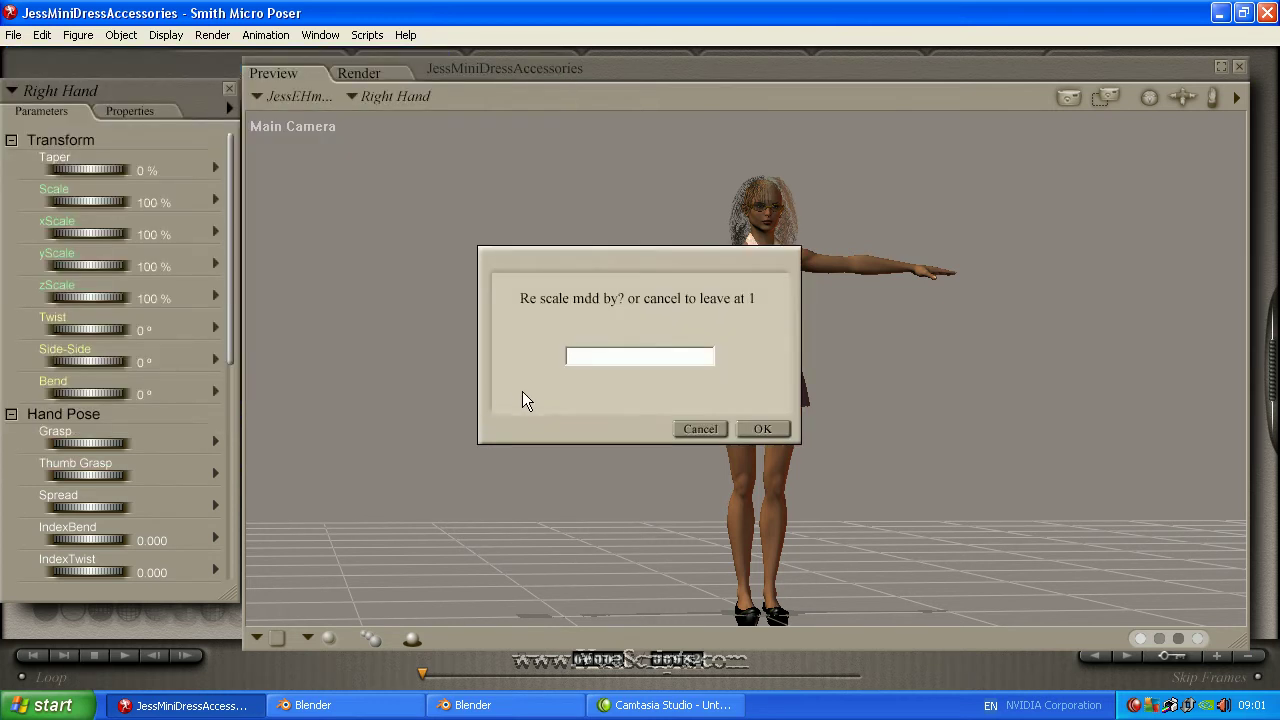
{"action": "type", "text": "10"}
{"action": "left_click", "coordinate": [761, 428]}
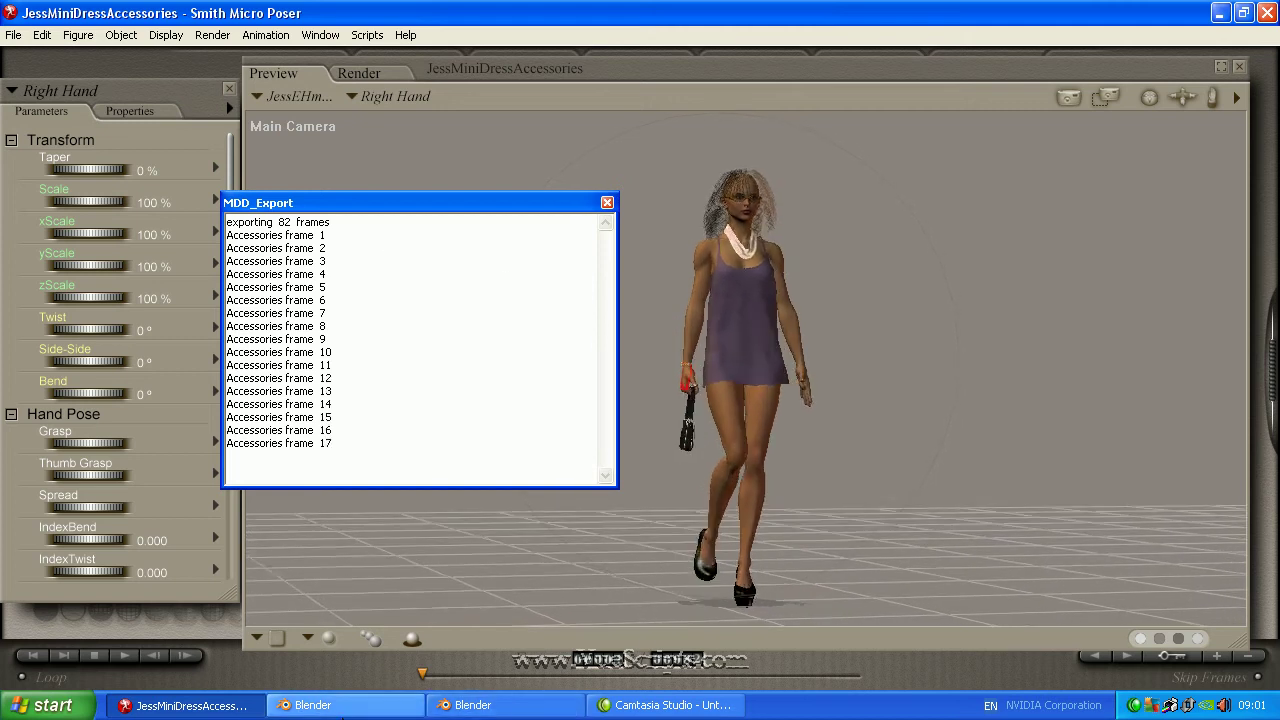
{"action": "left_click", "coordinate": [488, 710]}
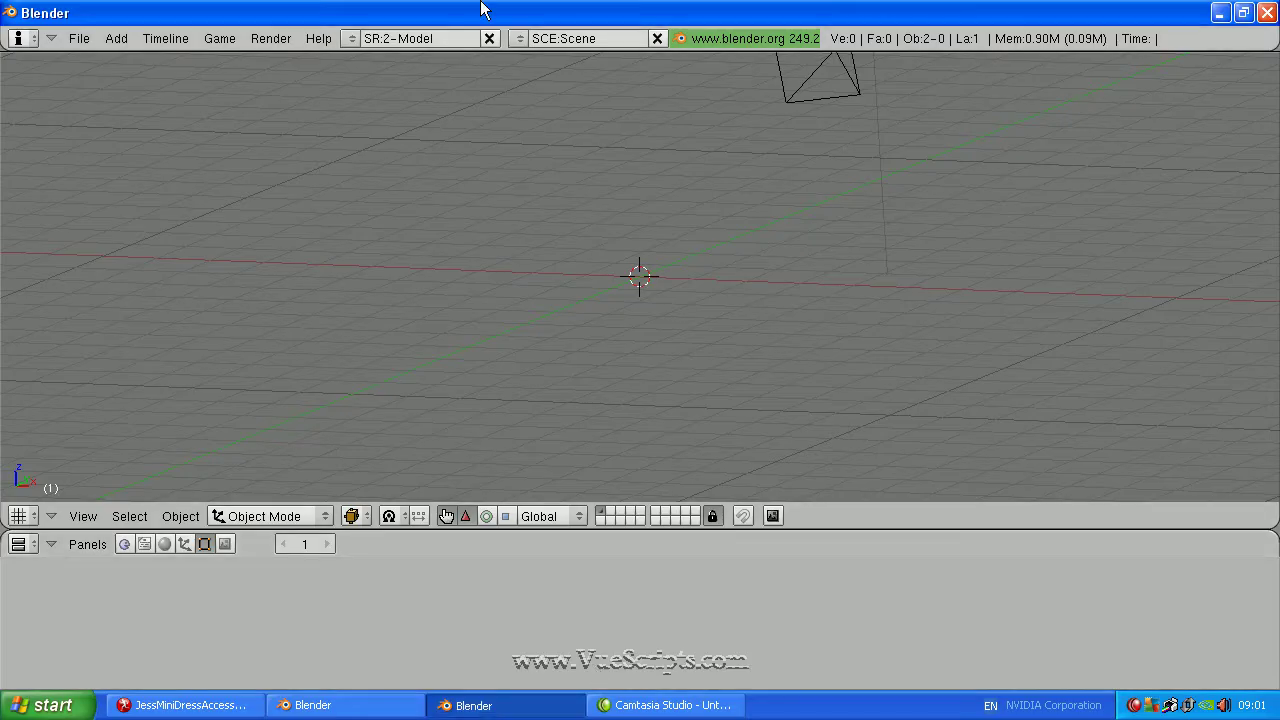
Choose z:\PoserTemp\Accessories.obj in Blender's Wavefront OBJ importer.
{"action": "left_click", "coordinate": [79, 39]}
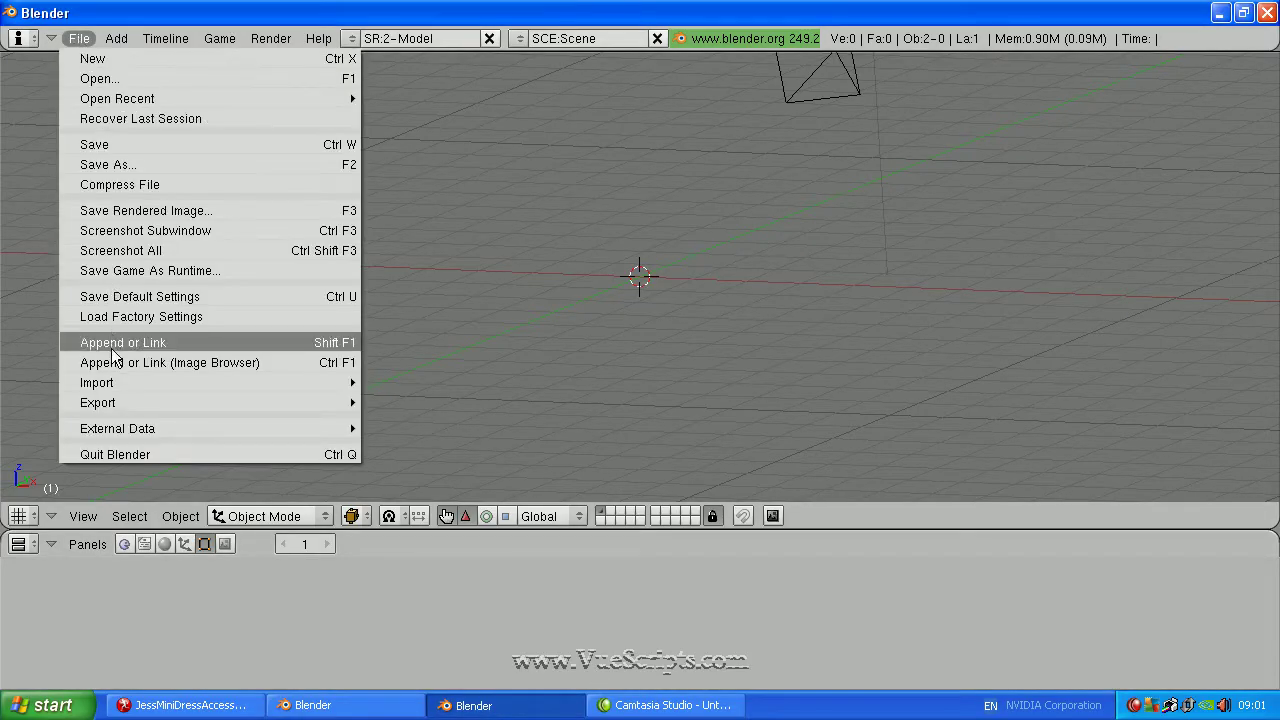
{"action": "mouse_move", "coordinate": [112, 382]}
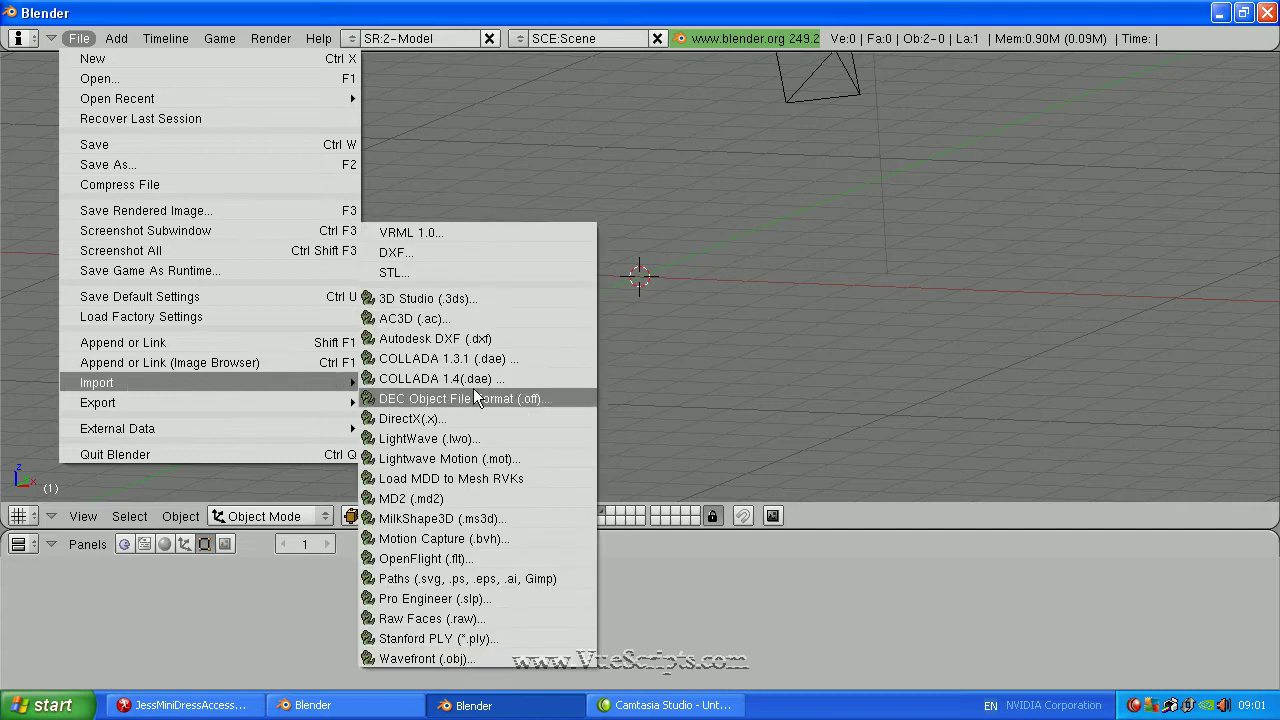
{"action": "left_click", "coordinate": [443, 659]}
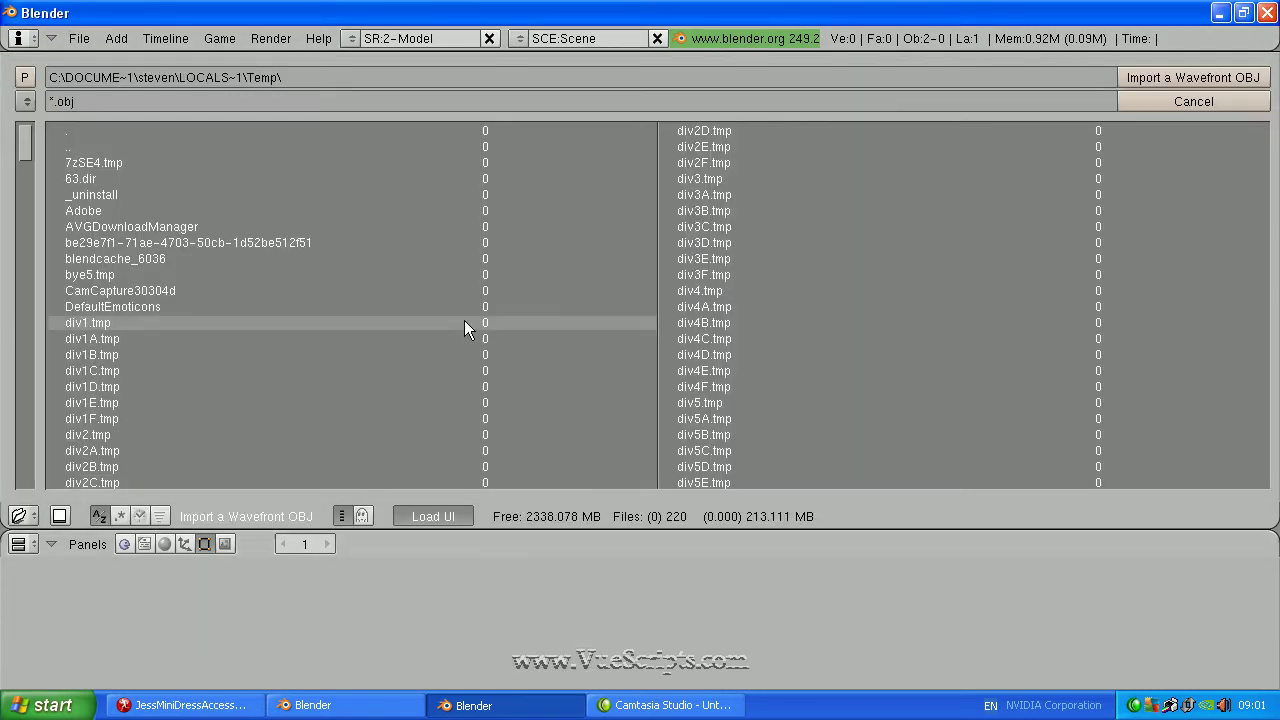
{"action": "left_click", "coordinate": [25, 102]}
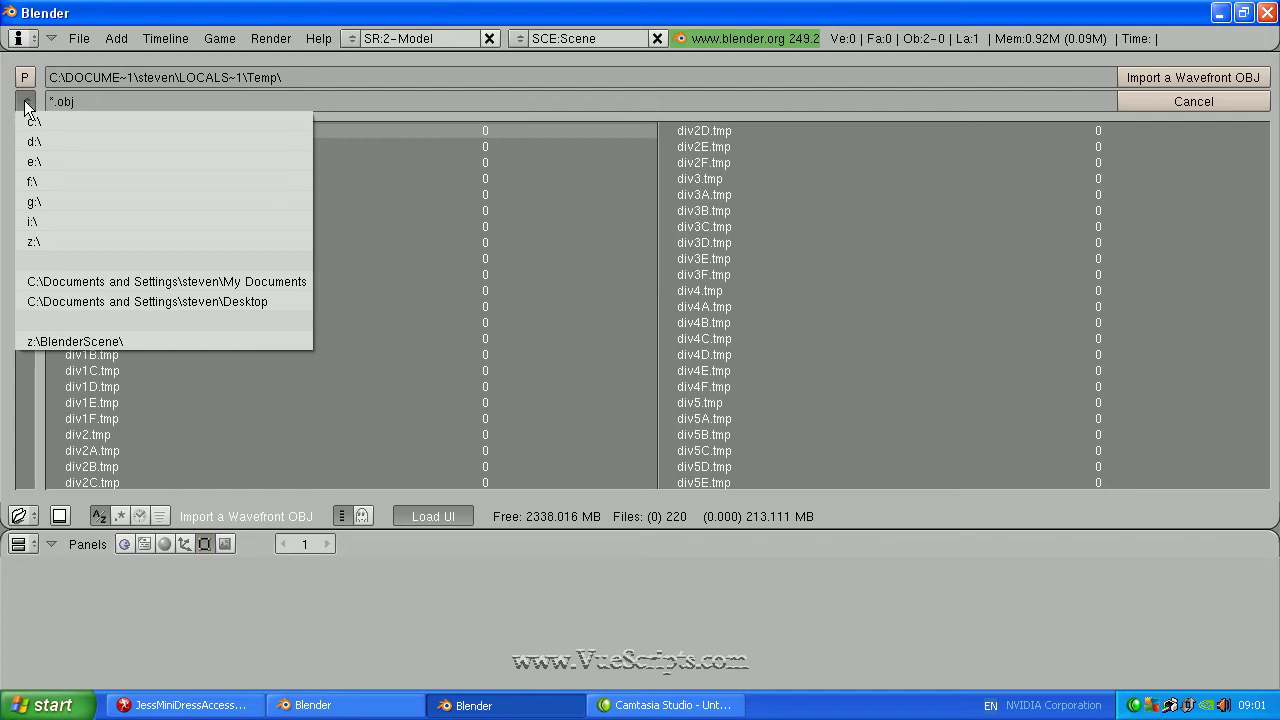
{"action": "left_click", "coordinate": [27, 103]}
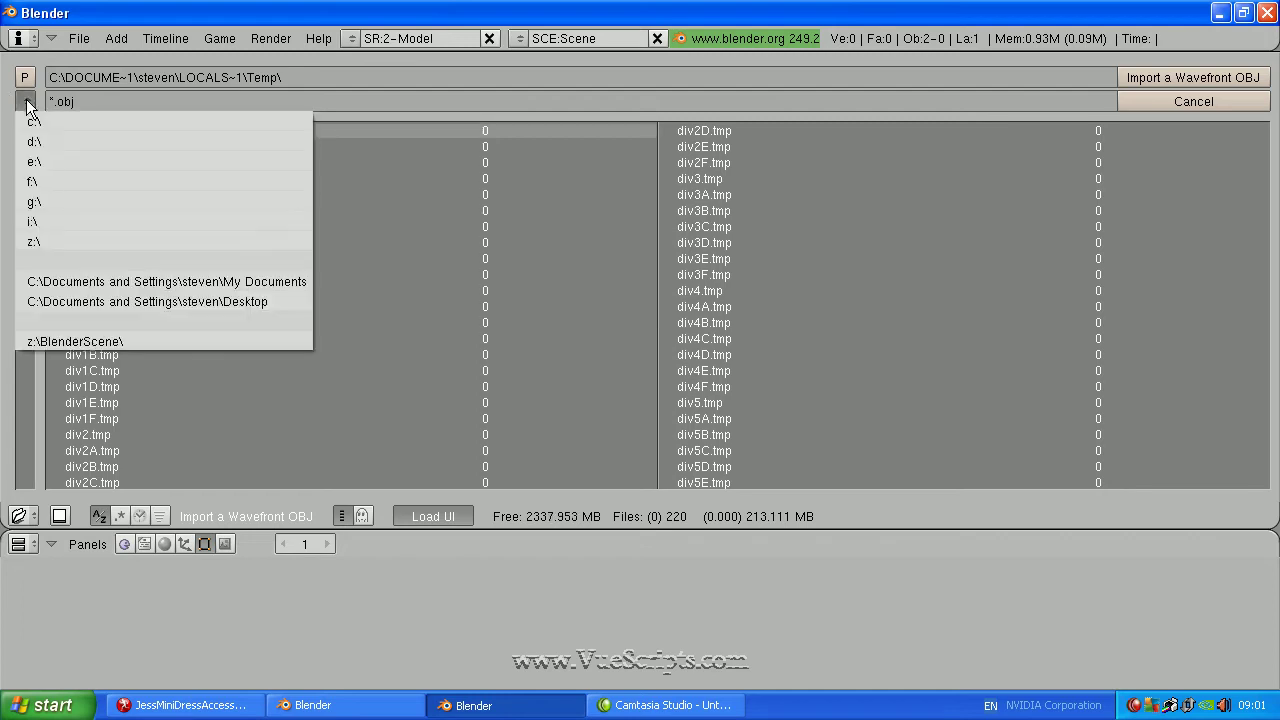
{"action": "left_click", "coordinate": [44, 242]}
{"action": "scroll", "coordinate": [229, 346], "scroll_direction": "down", "scroll_amount": 15}
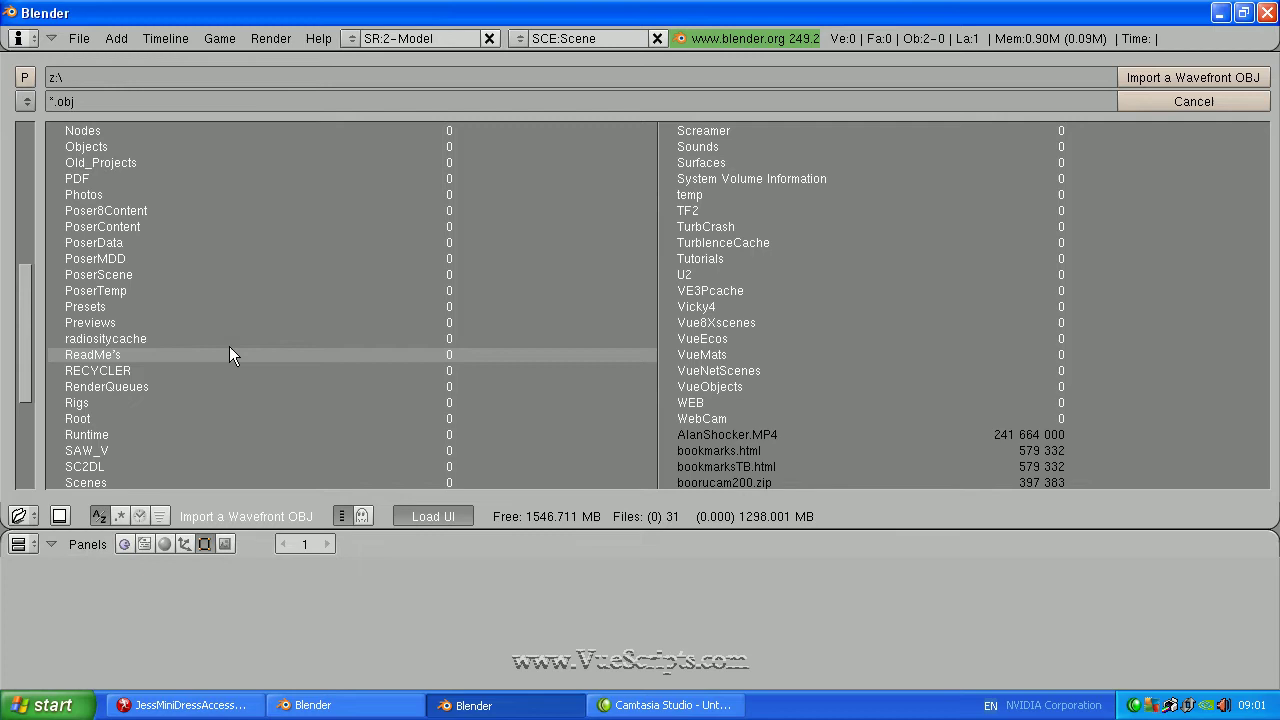
{"action": "left_click", "coordinate": [197, 292]}
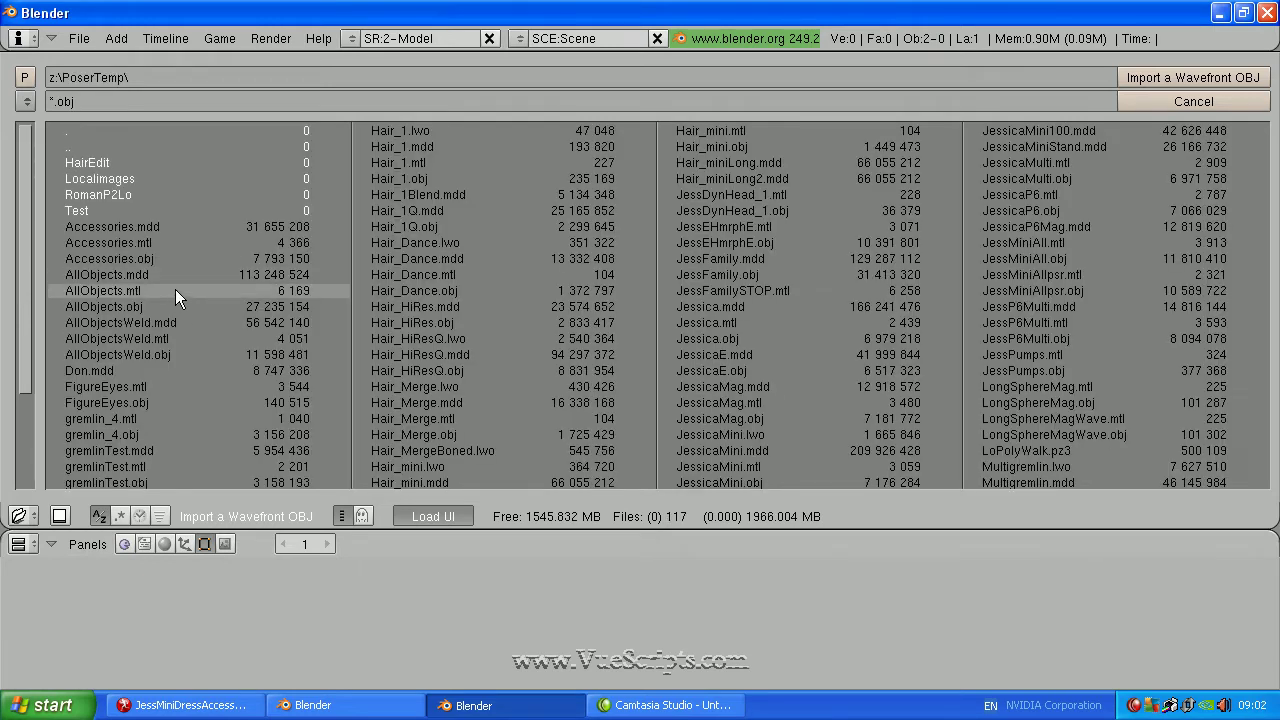
{"action": "left_click", "coordinate": [107, 258]}
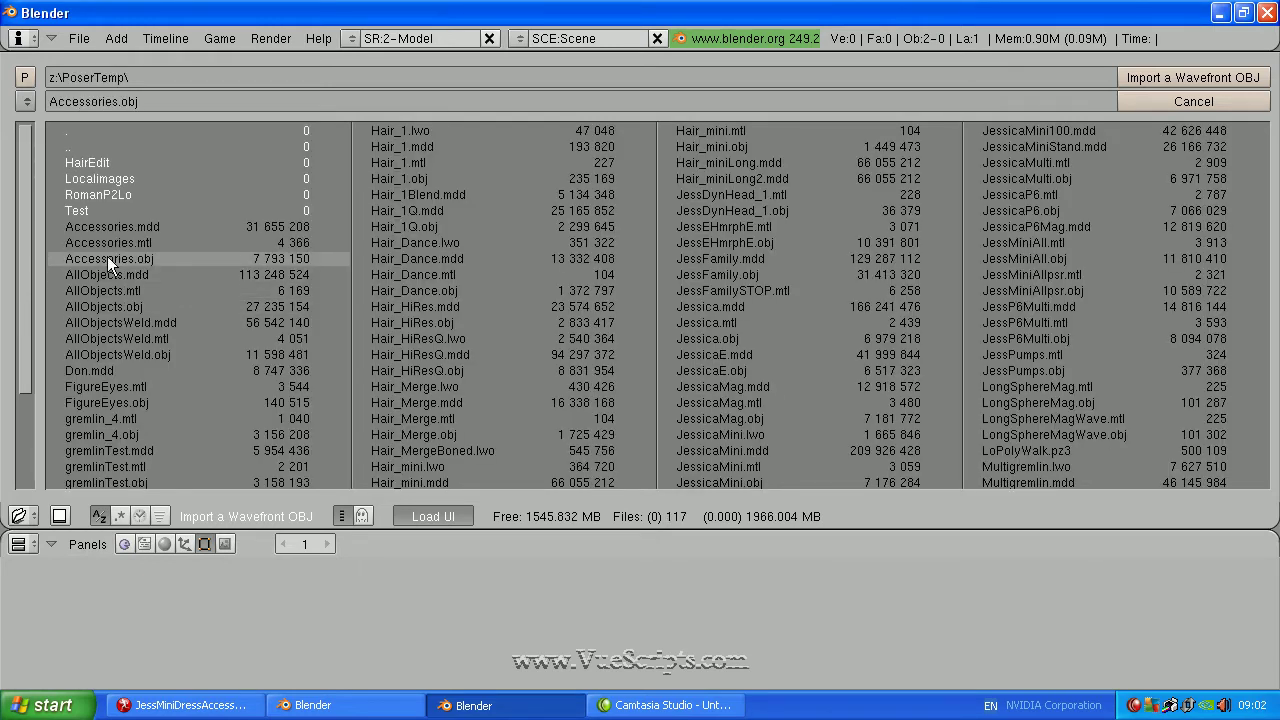
{"action": "left_click", "coordinate": [1193, 77]}
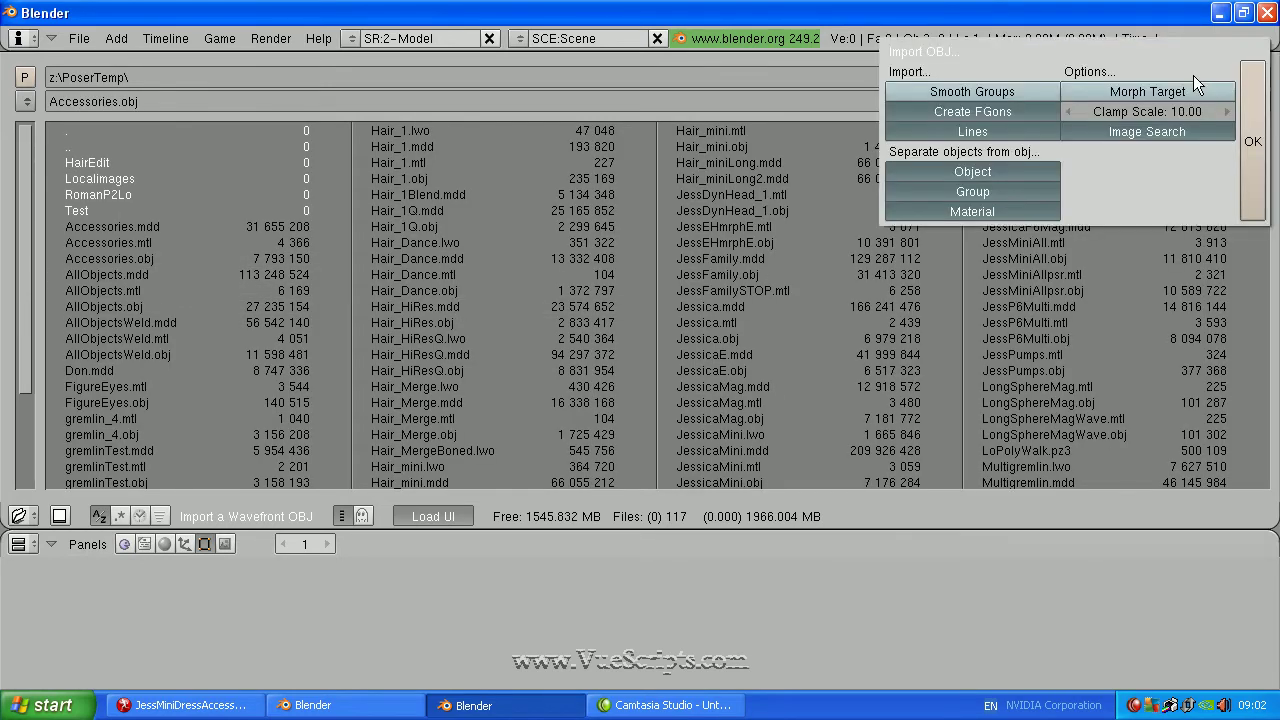
Disable Object, Group and Material splitting and import it as one mesh.
{"action": "left_click", "coordinate": [964, 171]}
{"action": "left_click", "coordinate": [966, 191]}
{"action": "left_click", "coordinate": [967, 211]}
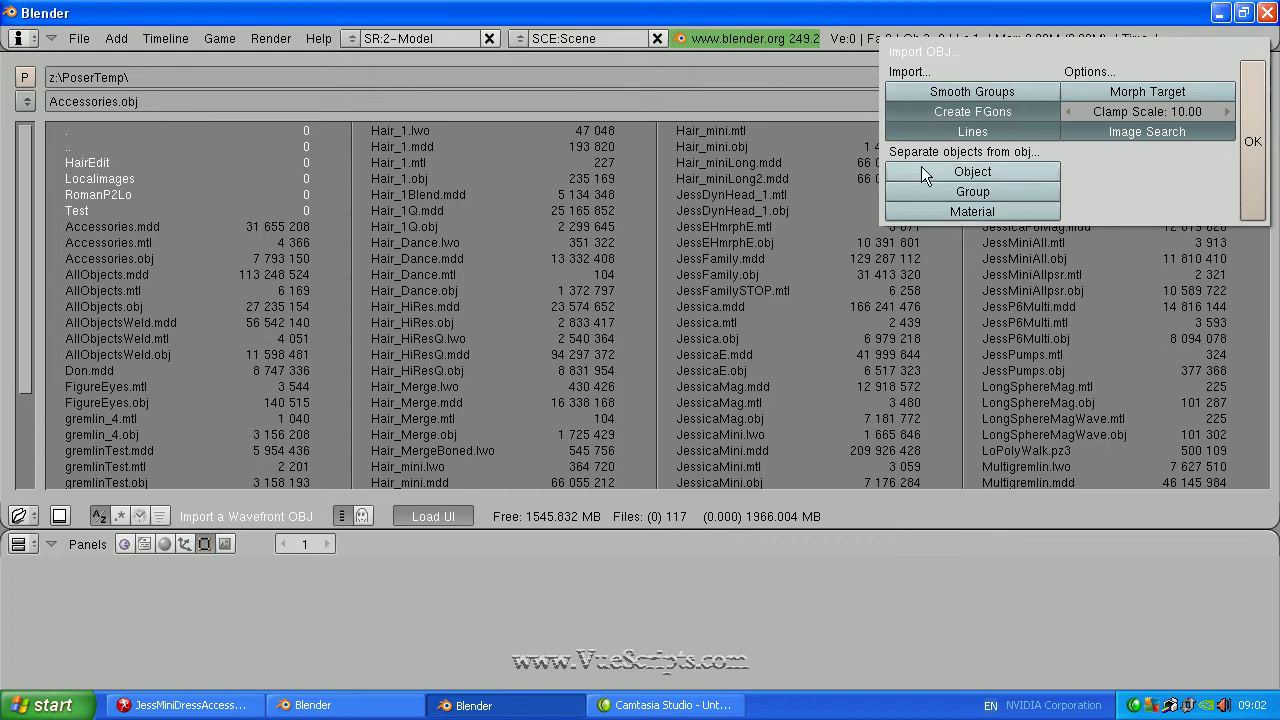
{"action": "left_click", "coordinate": [1253, 143]}
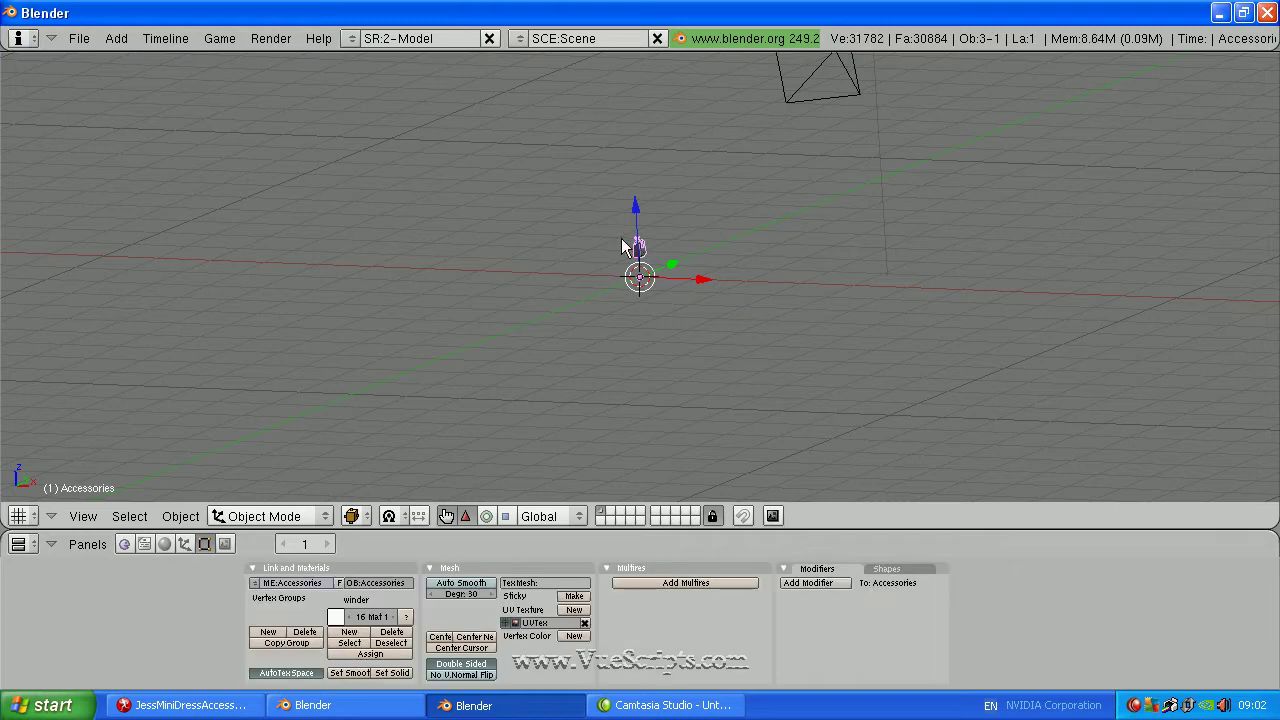
Add a vertex group named JessAcce to the Accessories mesh, then switch to Poser.
{"action": "left_click", "coordinate": [268, 632]}
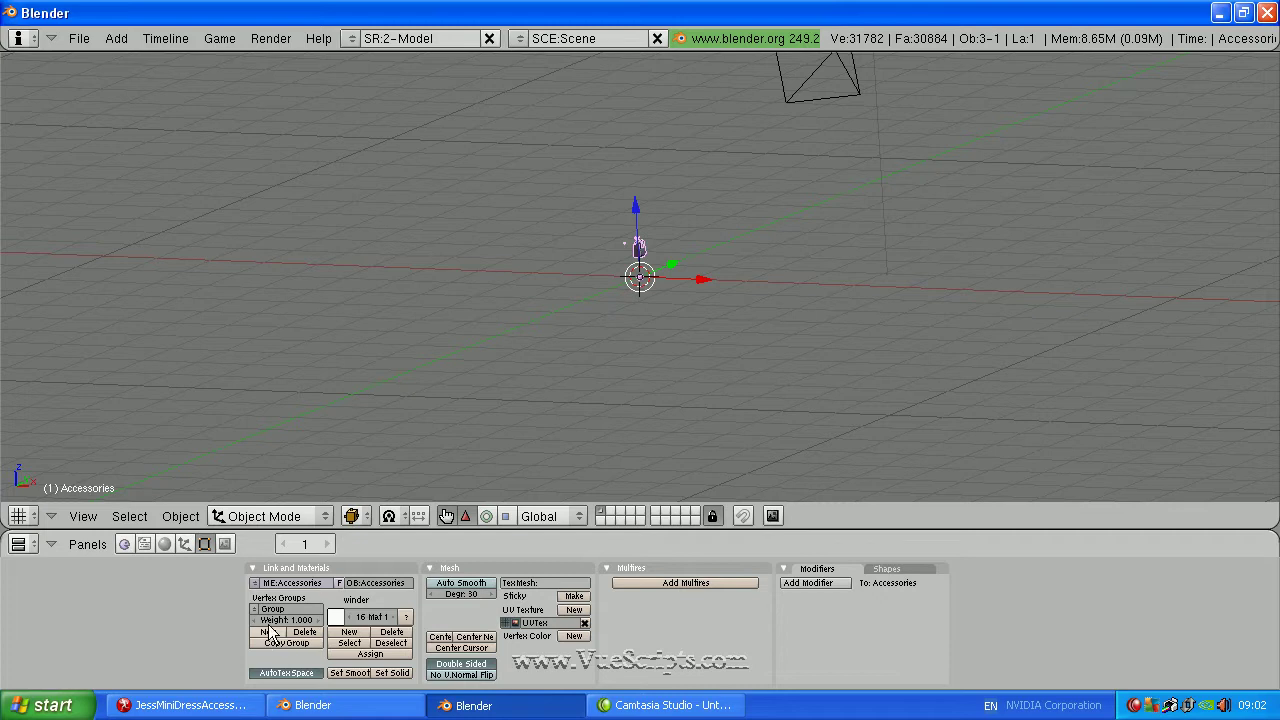
{"action": "left_click", "coordinate": [295, 611]}
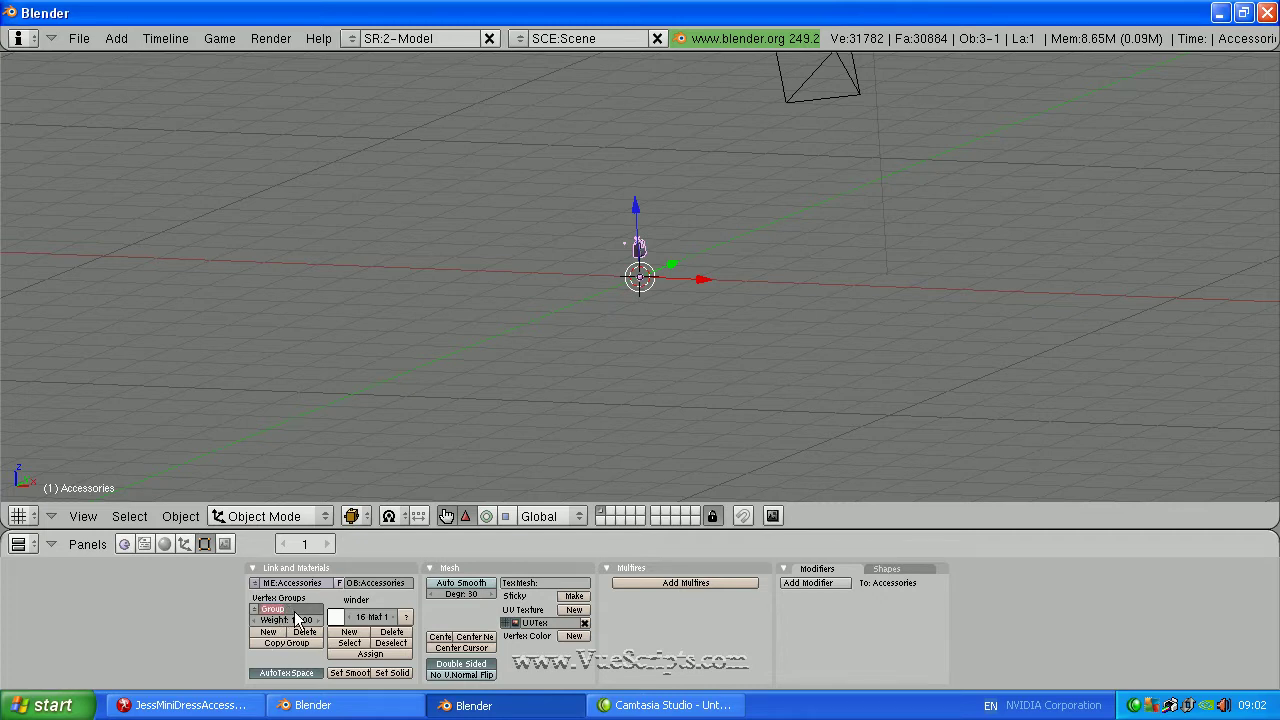
{"action": "type", "text": "JessAcce"}
{"action": "key", "text": "Return"}
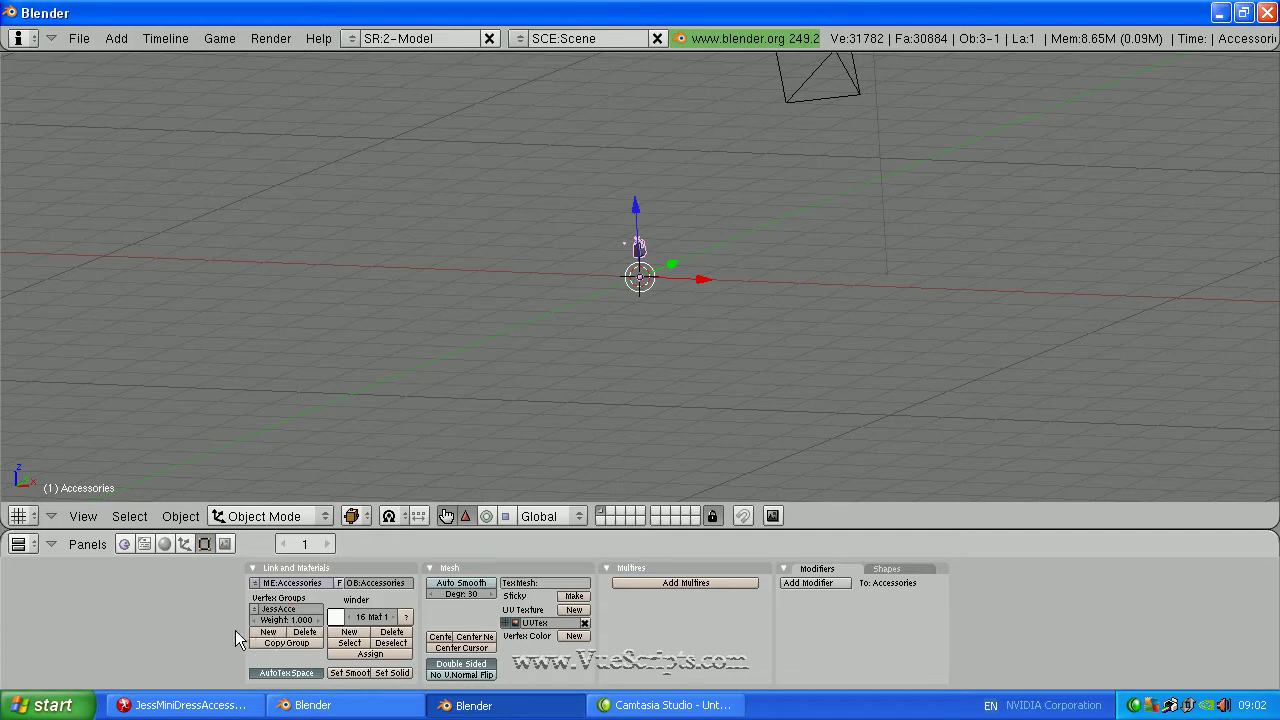
{"action": "left_click", "coordinate": [180, 705]}
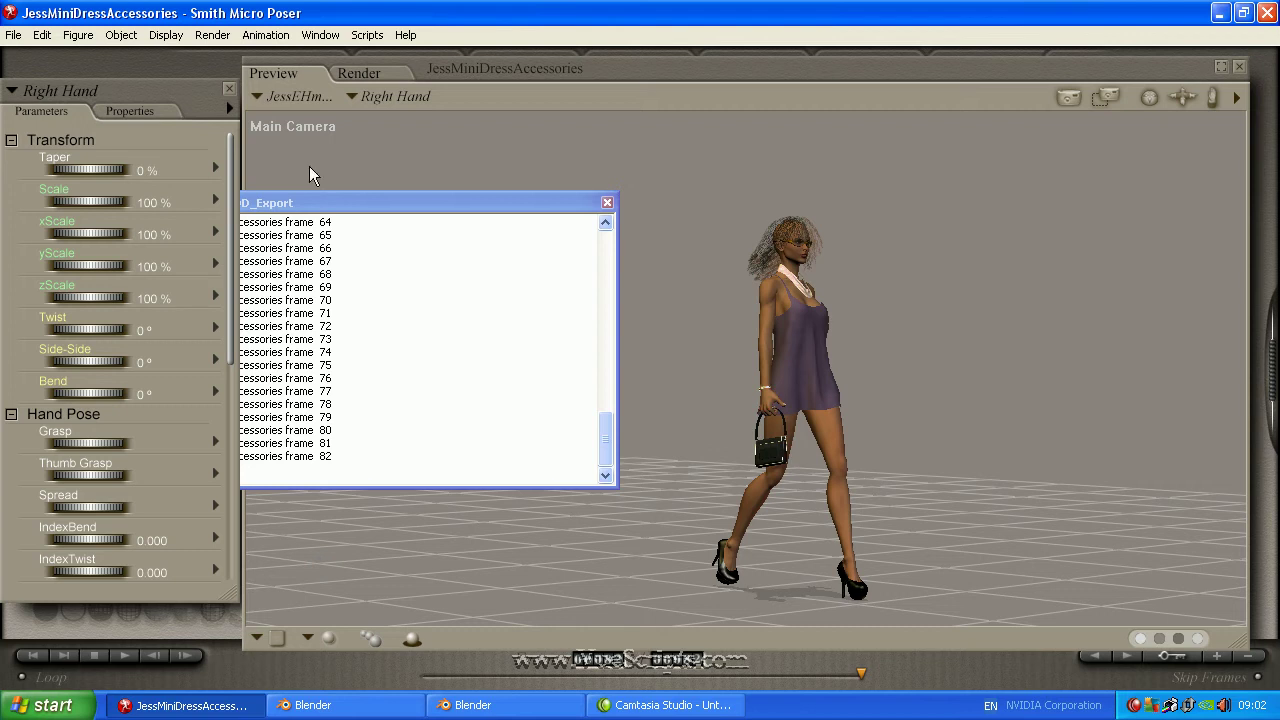
Run the MDD export for JessEHmrphE, save it to PoserTemp, and rescale by 10.
{"action": "left_click", "coordinate": [367, 35]}
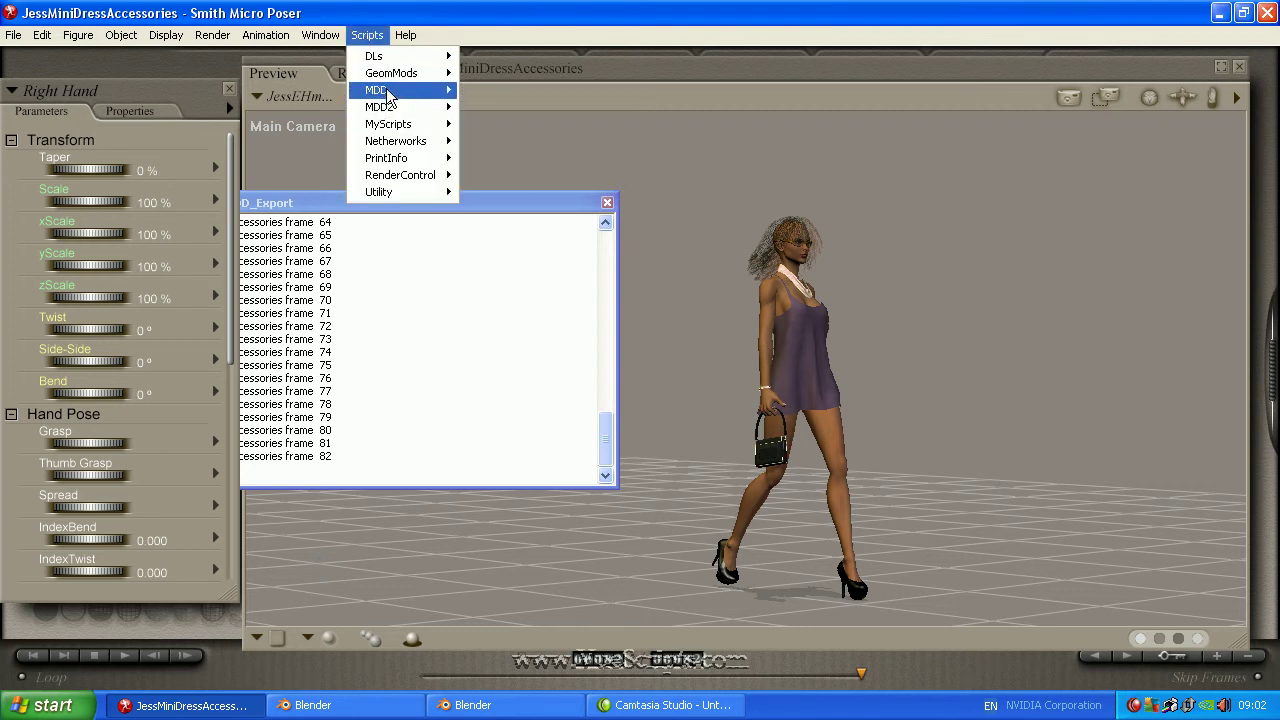
{"action": "mouse_move", "coordinate": [390, 92]}
{"action": "left_click", "coordinate": [495, 124]}
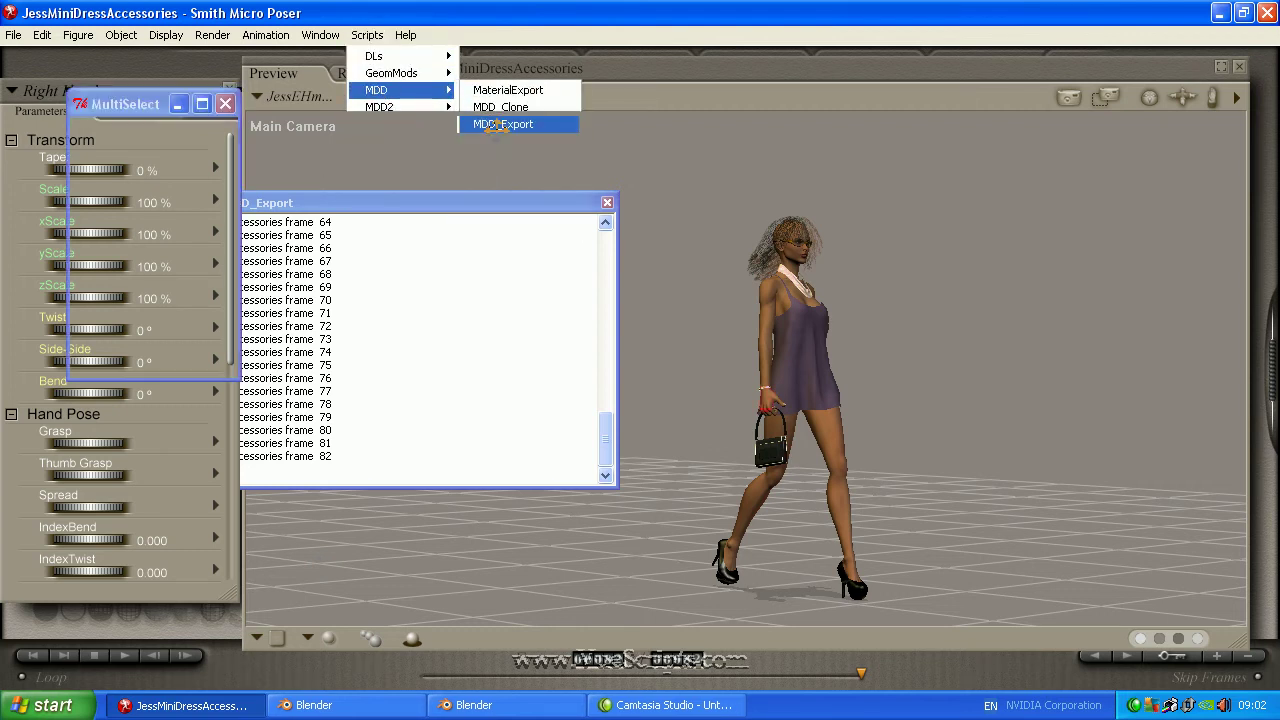
{"action": "left_click", "coordinate": [166, 185]}
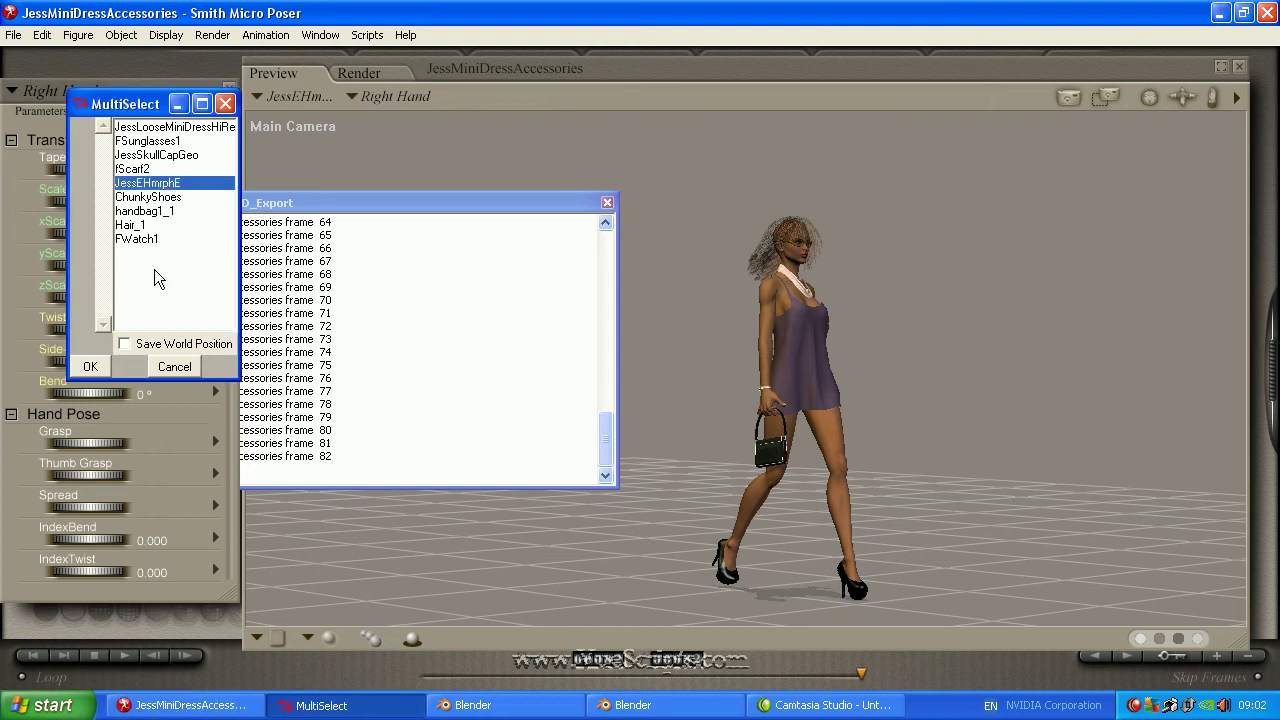
{"action": "left_click", "coordinate": [90, 367]}
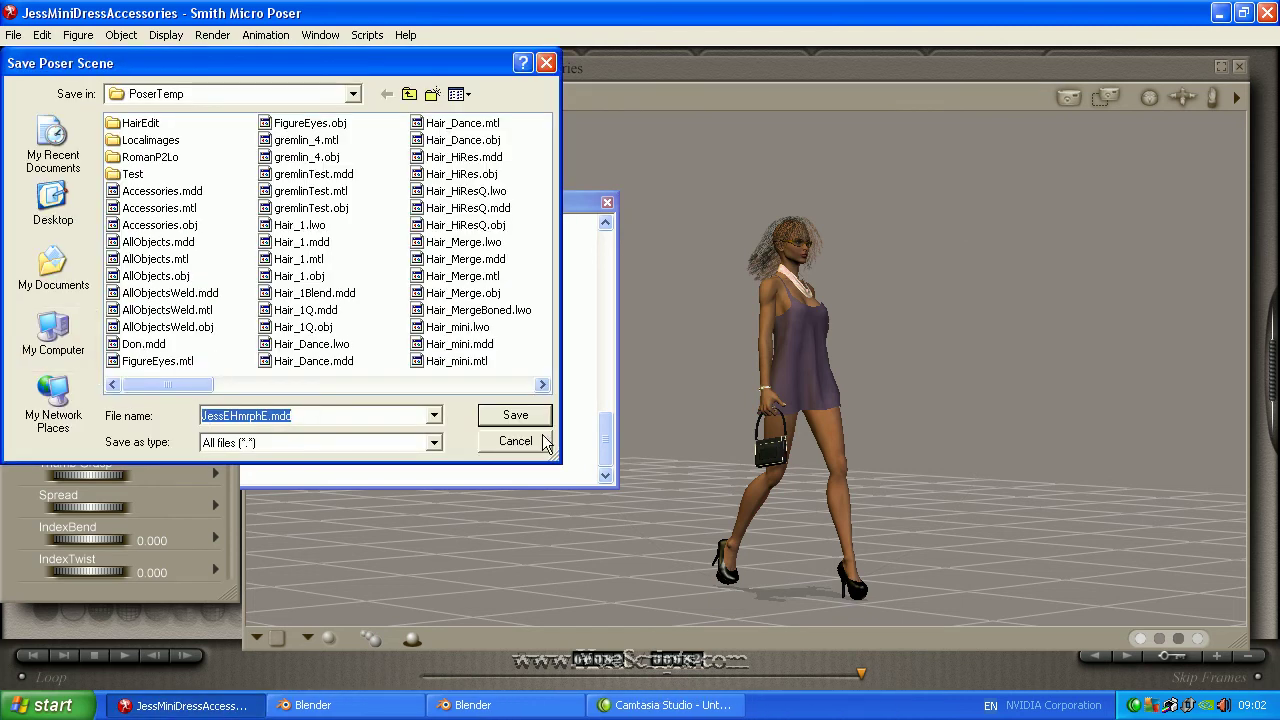
{"action": "left_click", "coordinate": [515, 414]}
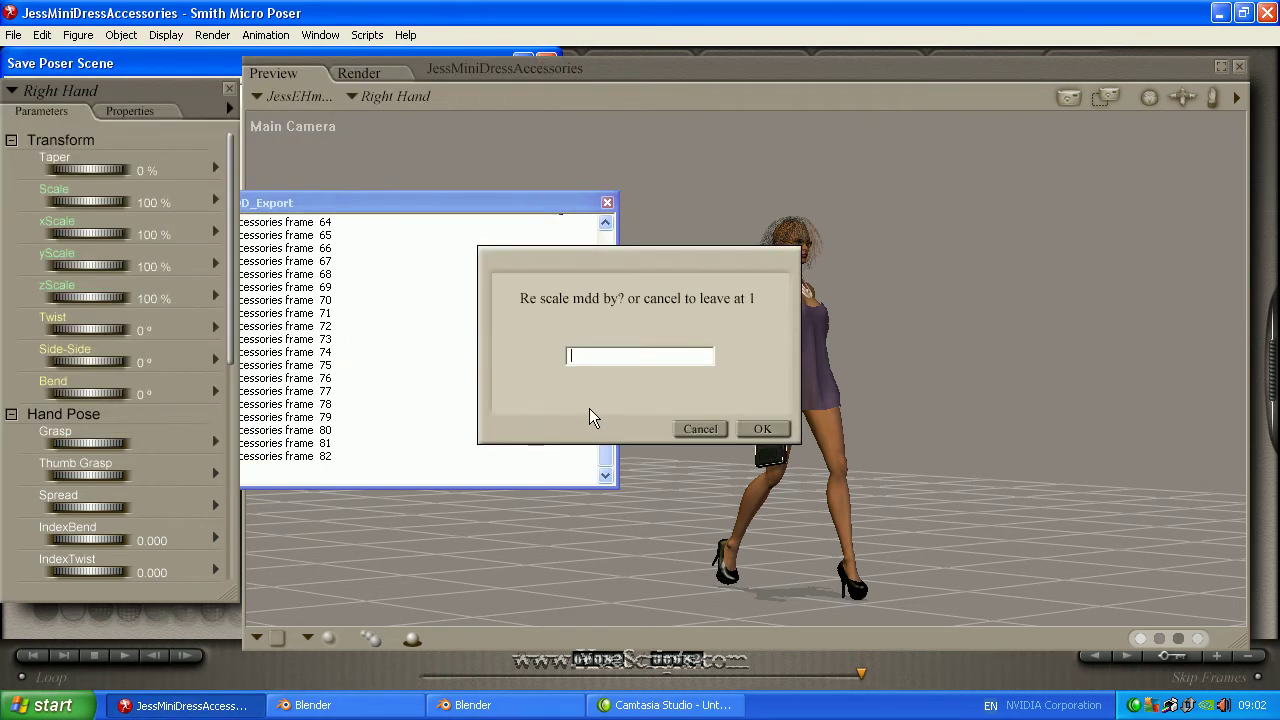
{"action": "type", "text": "10"}
{"action": "key", "text": "Return"}
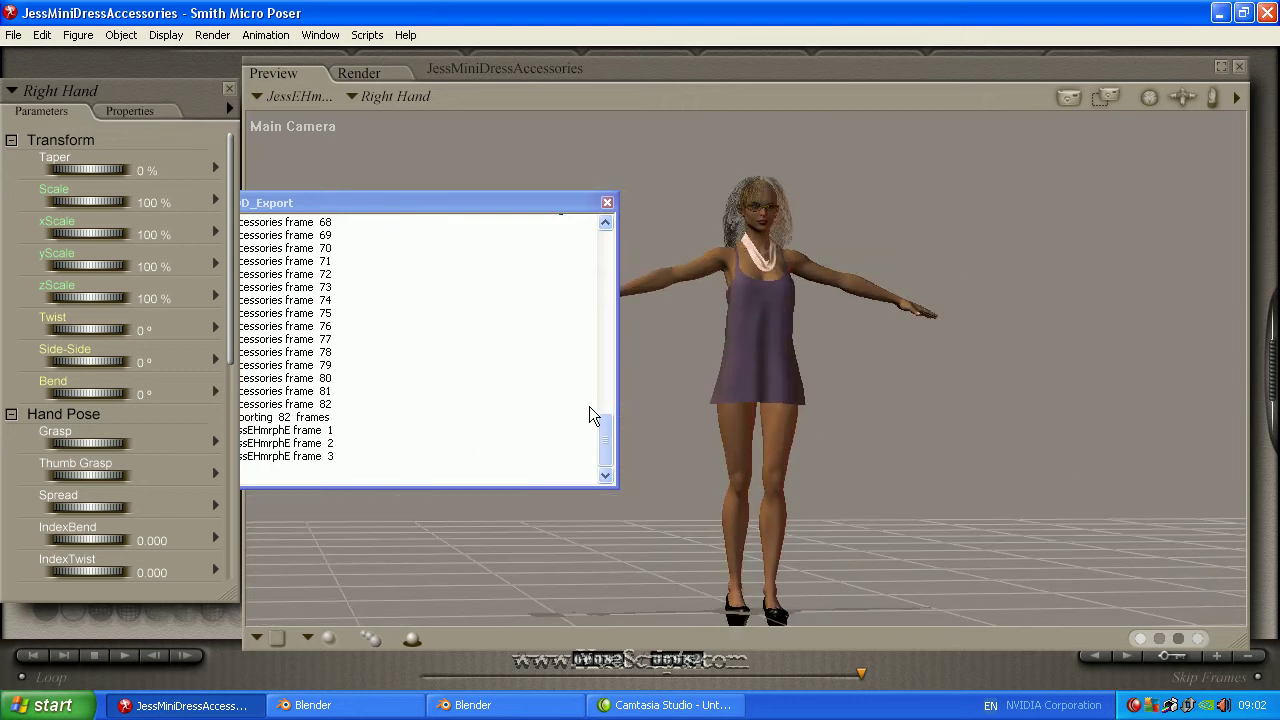
Load z:\PoserTemp\Accessories.mdd onto the mesh with Load MDD to Mesh RVKs.
{"action": "left_click", "coordinate": [350, 706]}
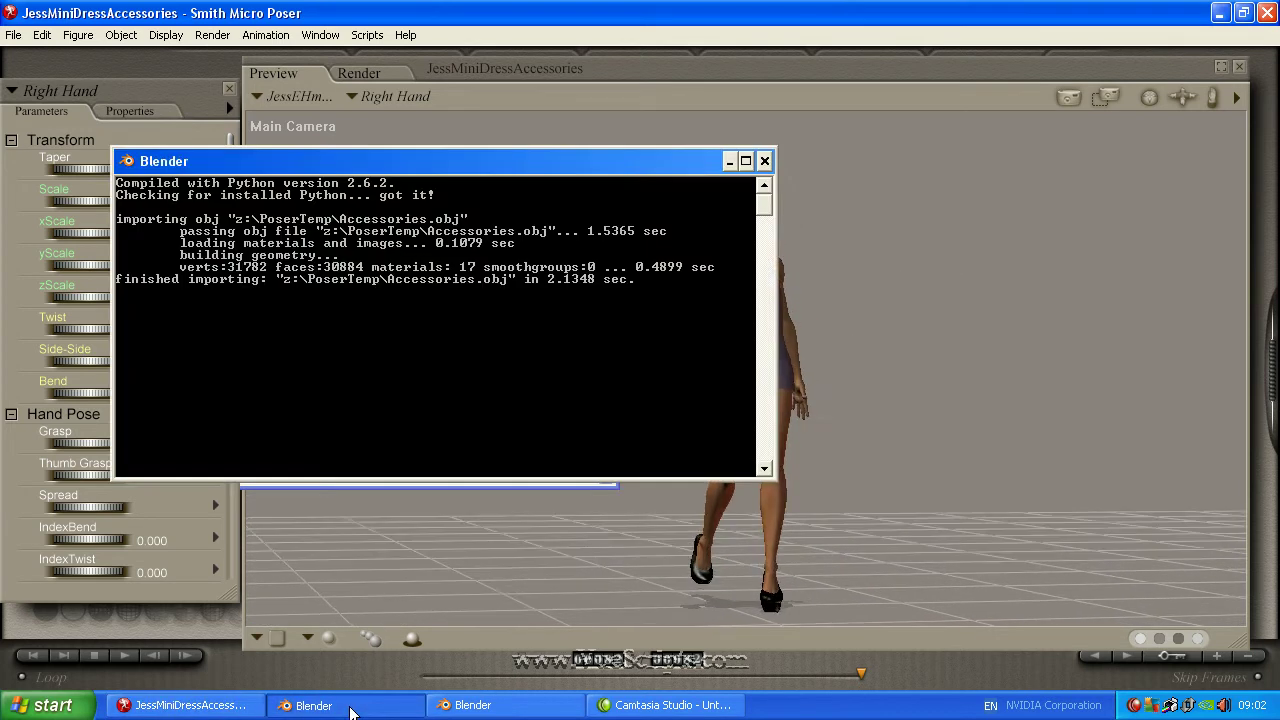
{"action": "left_click", "coordinate": [489, 706]}
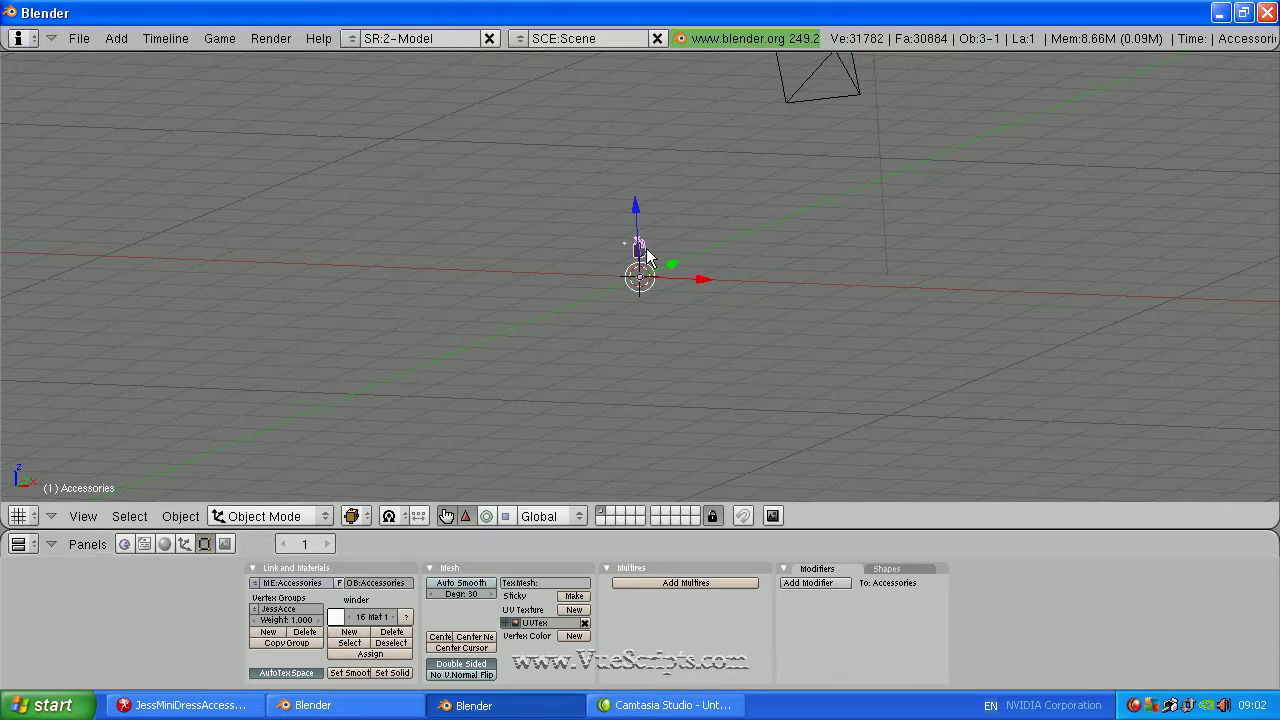
{"action": "left_click", "coordinate": [79, 38]}
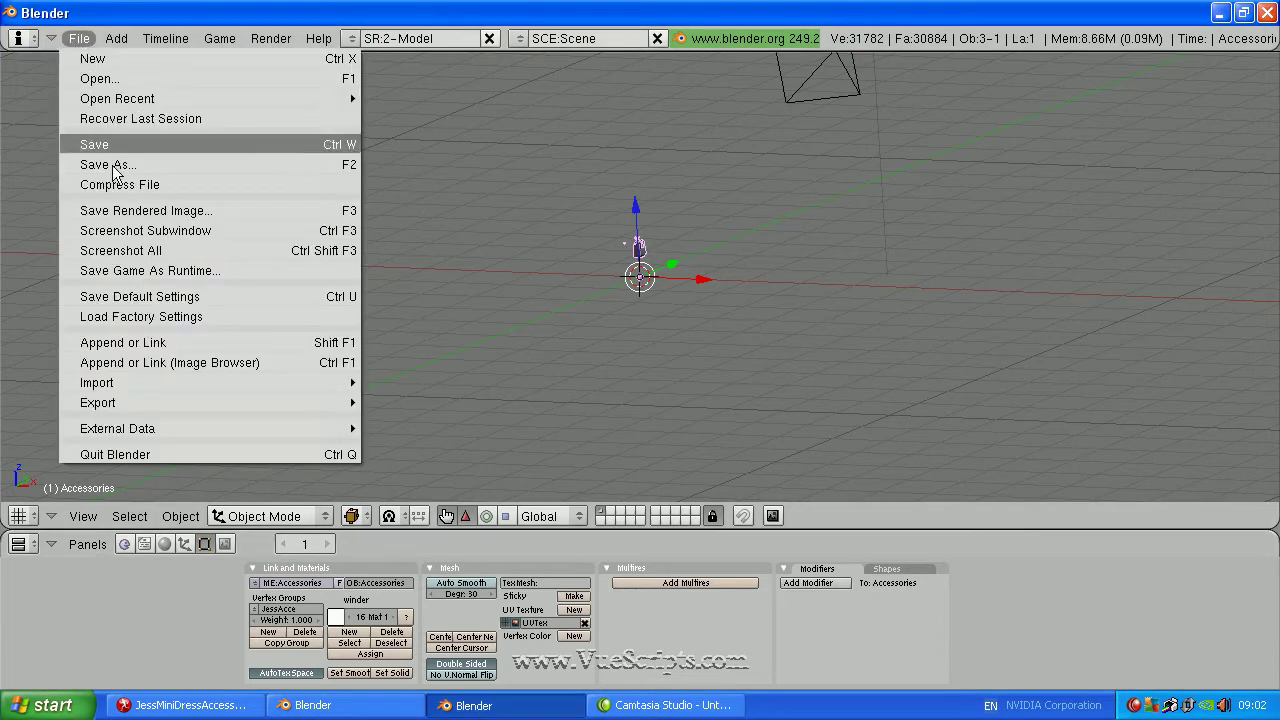
{"action": "mouse_move", "coordinate": [141, 385]}
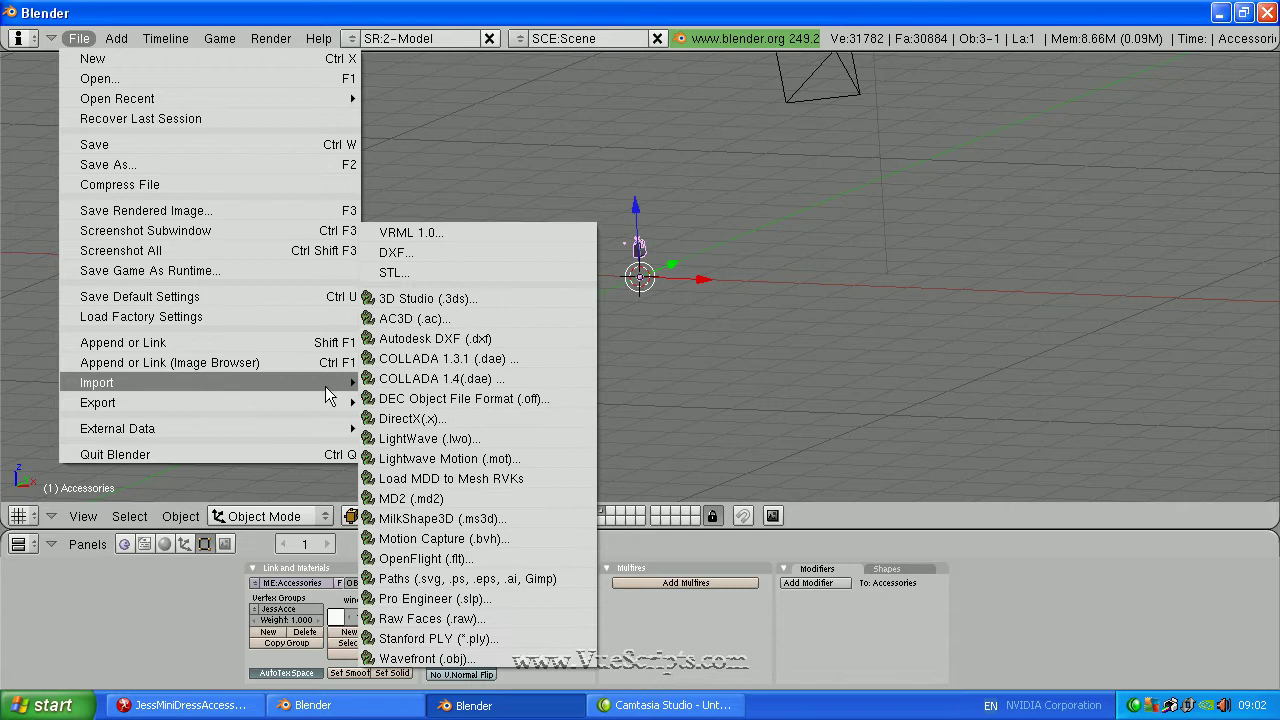
{"action": "left_click", "coordinate": [463, 478]}
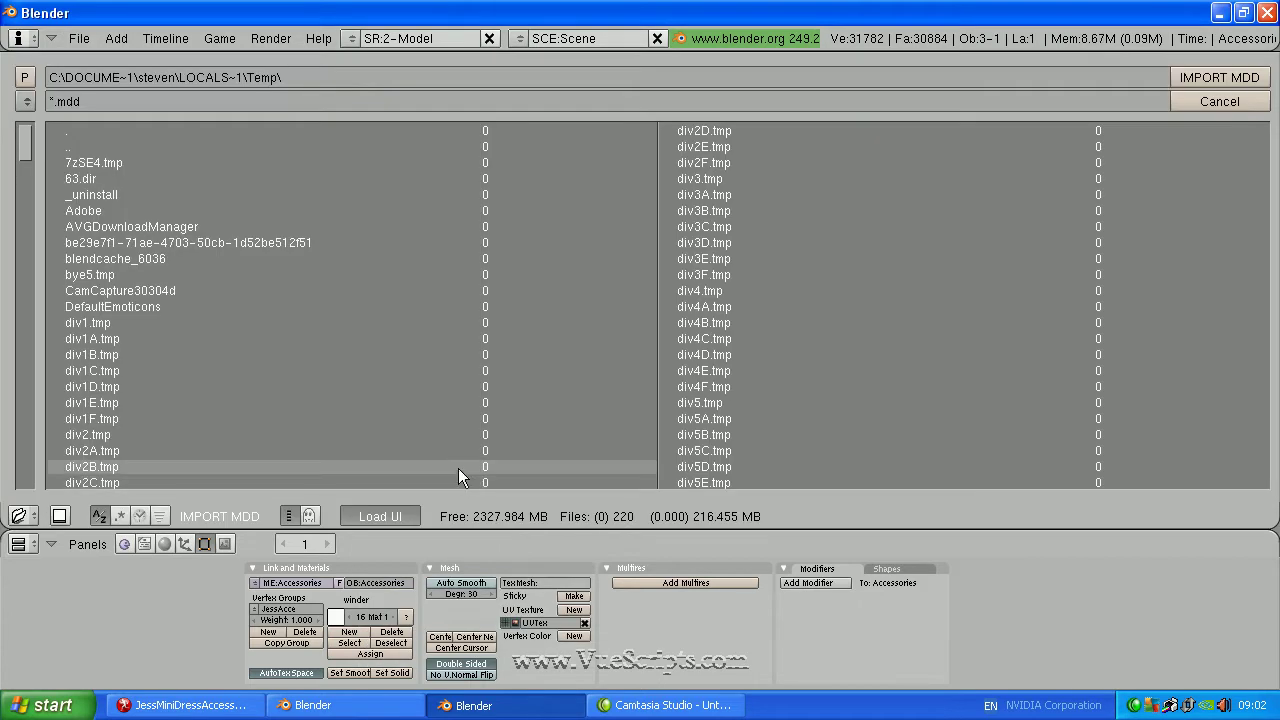
{"action": "left_click", "coordinate": [26, 101]}
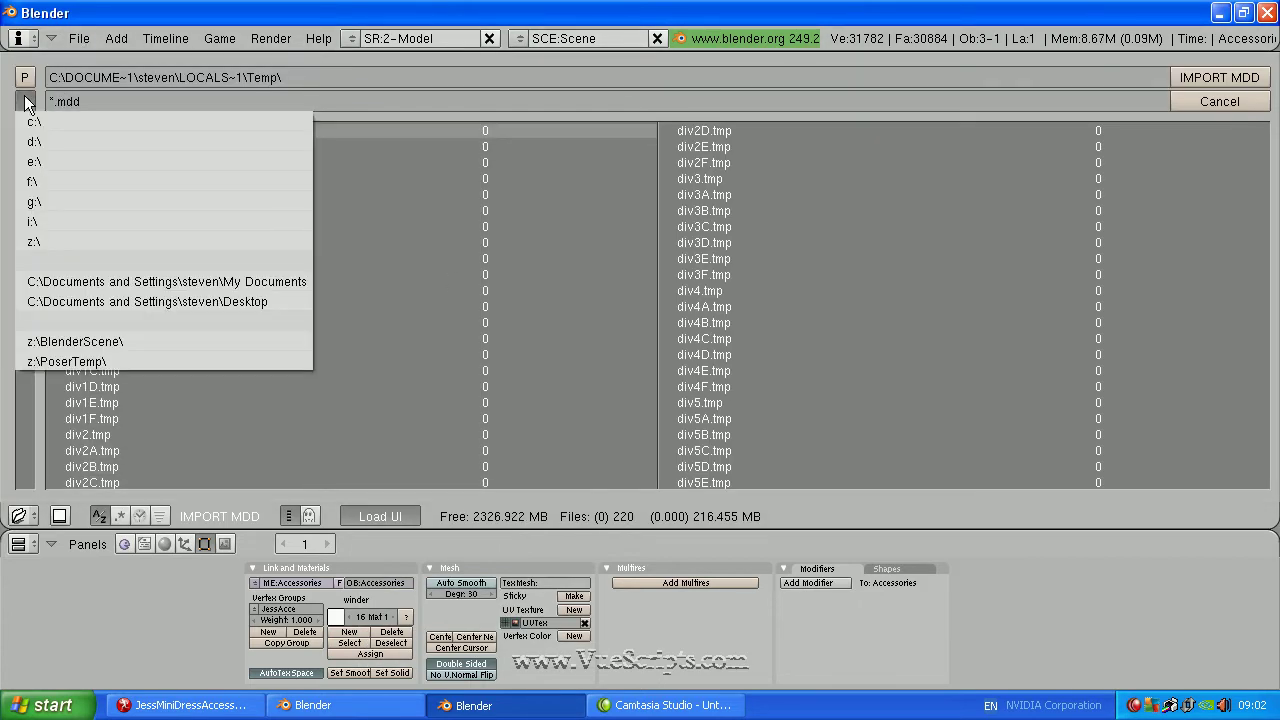
{"action": "left_click", "coordinate": [71, 360]}
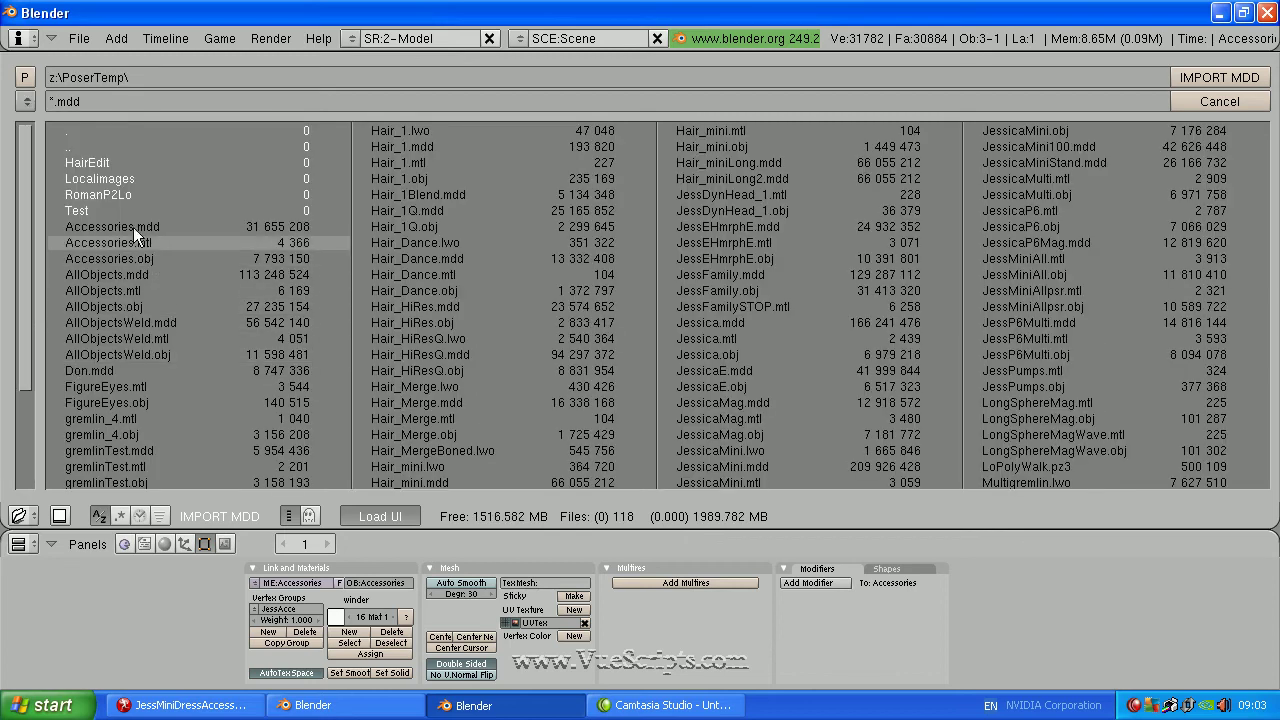
{"action": "left_click", "coordinate": [92, 228]}
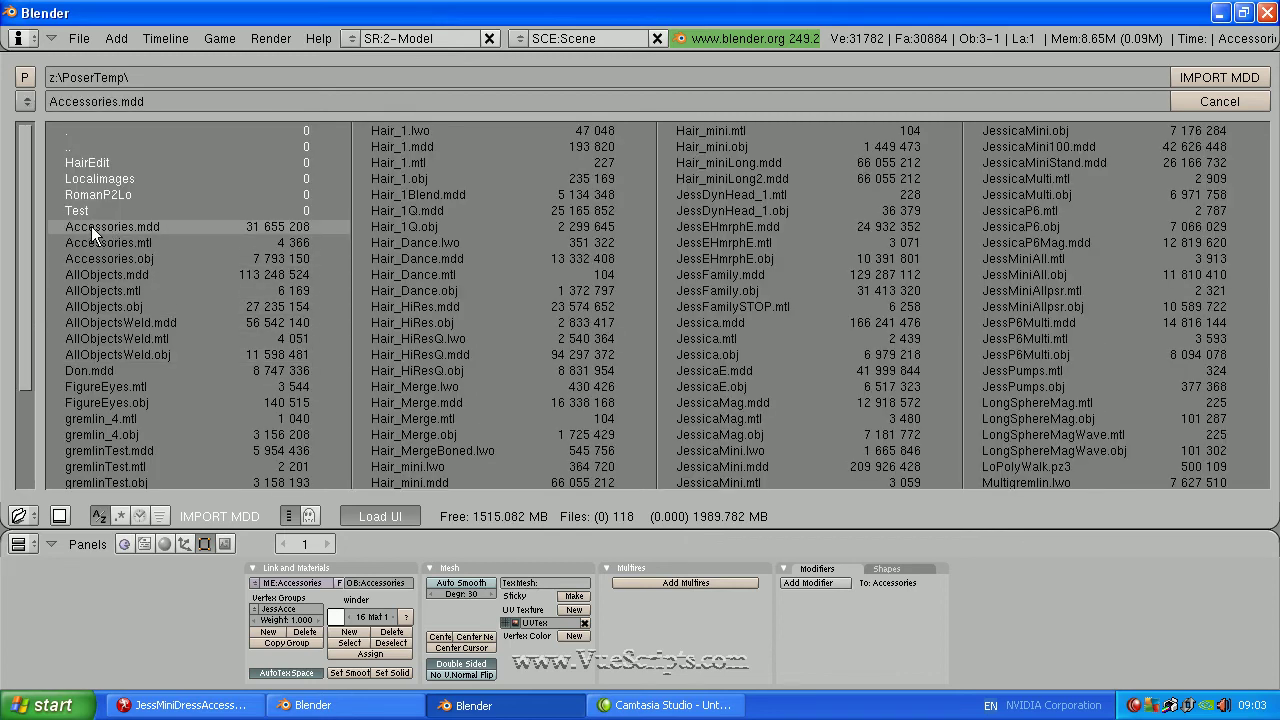
{"action": "left_click", "coordinate": [1245, 78]}
{"action": "left_click", "coordinate": [1248, 88]}
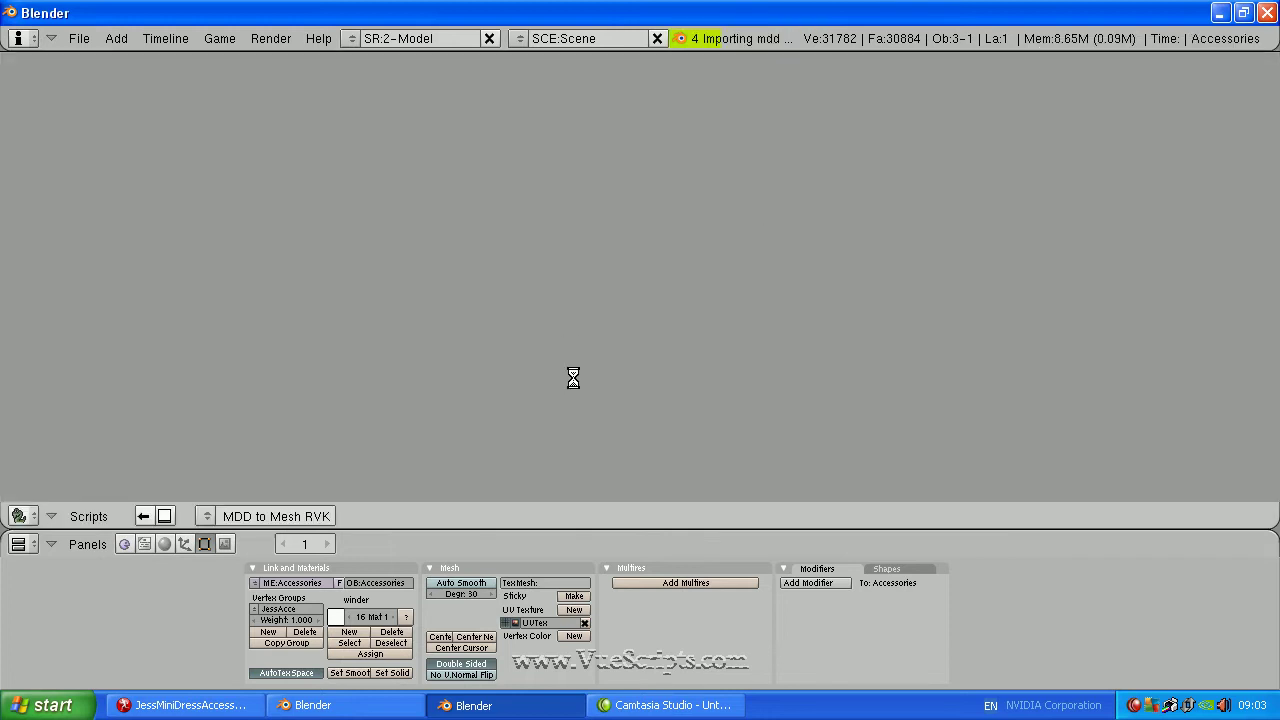
Check Poser's export progress, then pan and orbit Blender's view onto the dress and handbag.
{"action": "left_click", "coordinate": [183, 706]}
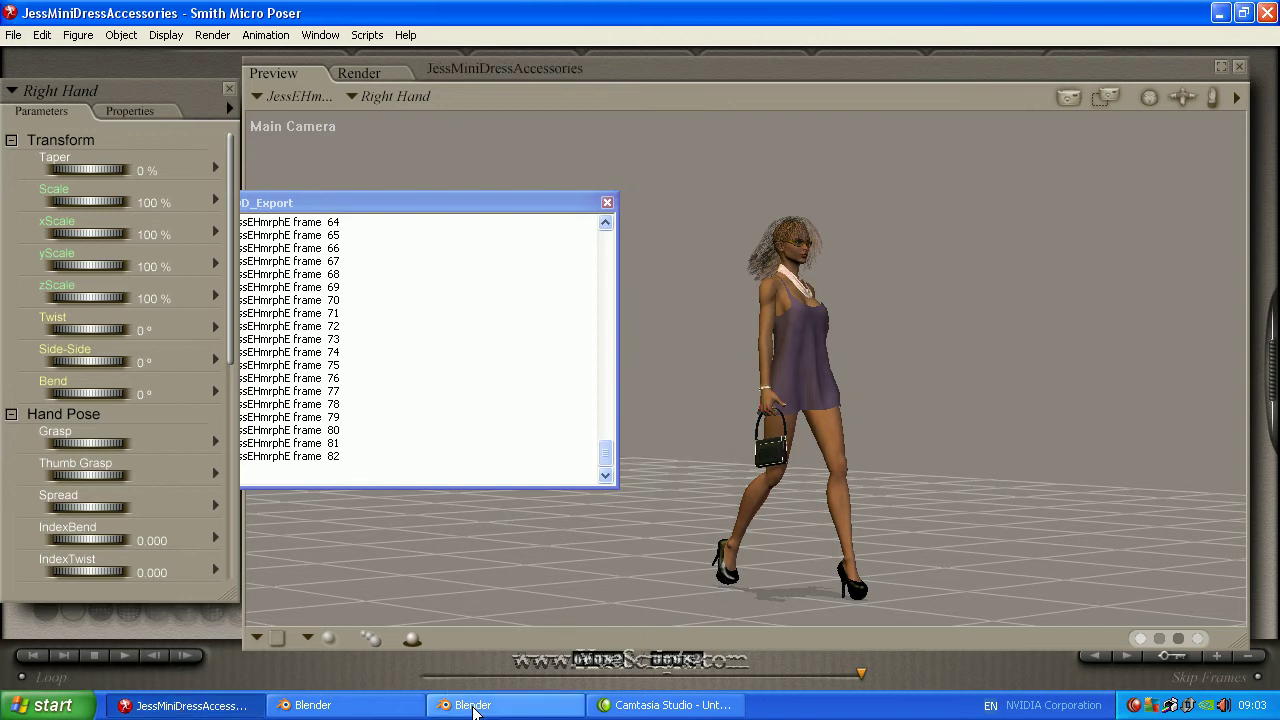
{"action": "left_click", "coordinate": [474, 706]}
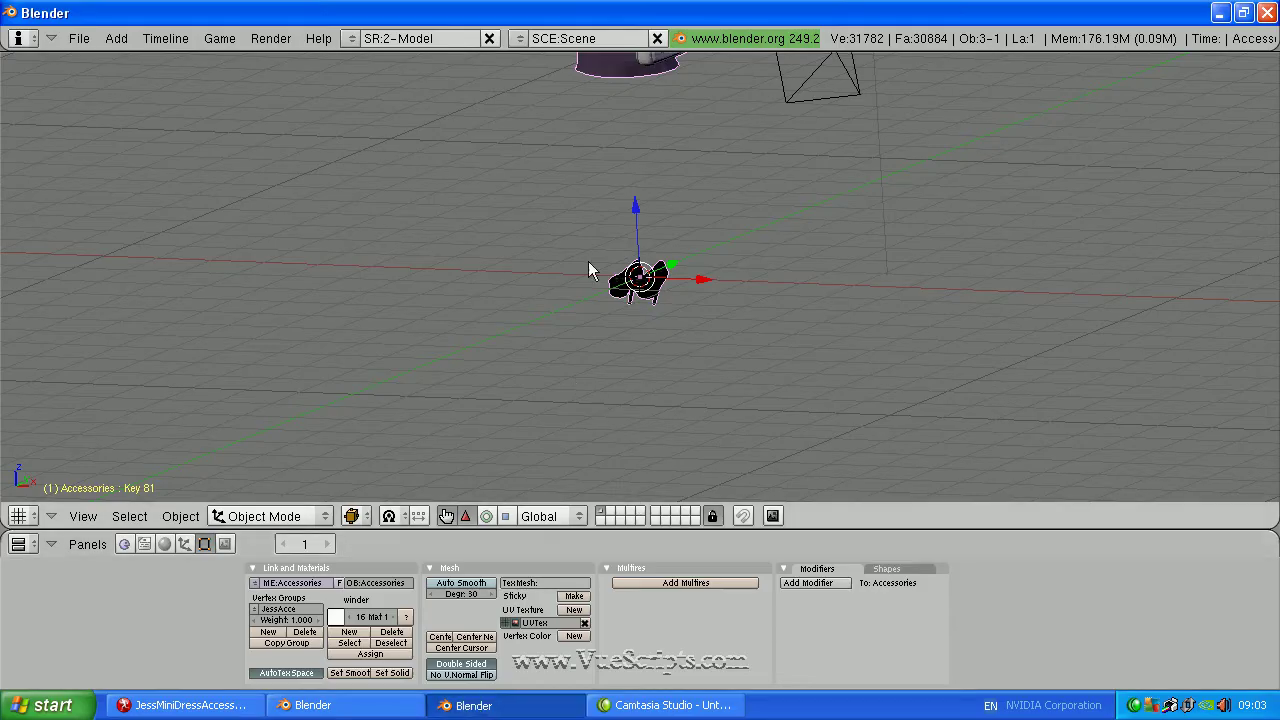
{"action": "middle_click_drag", "start_coordinate": [492, 150], "coordinate": [528, 323], "text": "shift"}
{"action": "middle_click_drag", "start_coordinate": [689, 351], "coordinate": [592, 337]}
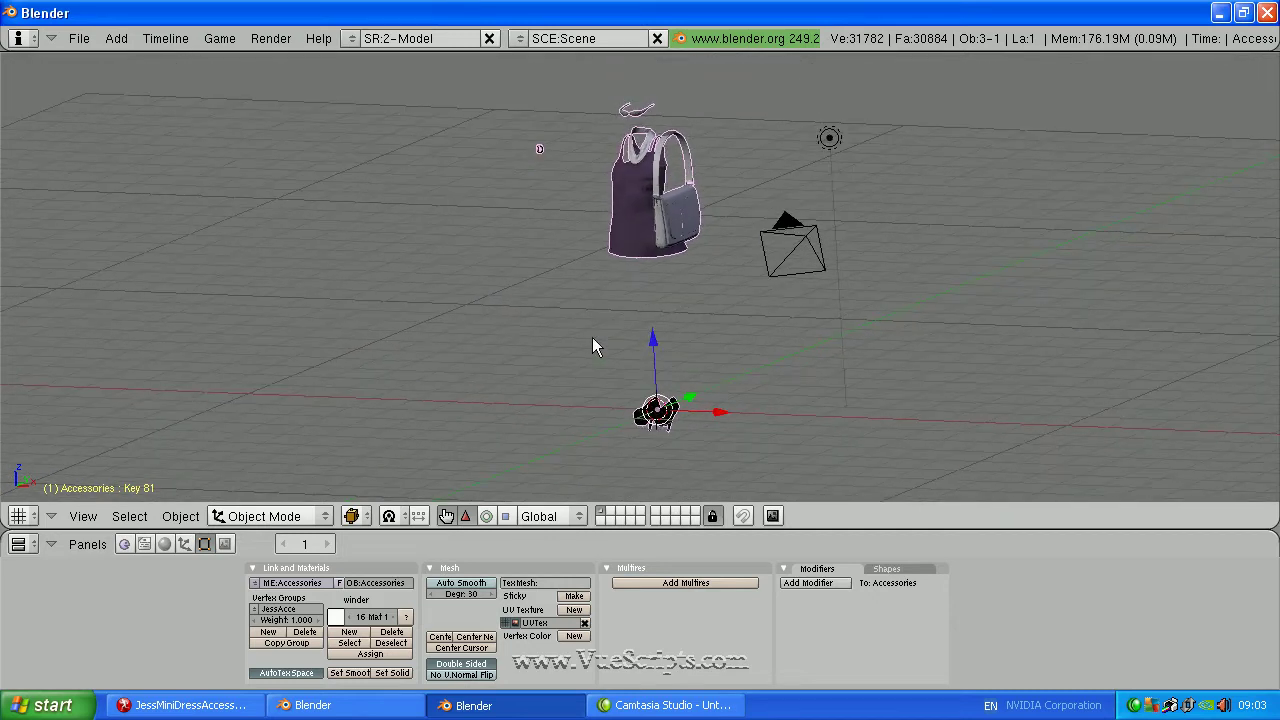
{"action": "left_click", "coordinate": [351, 38]}
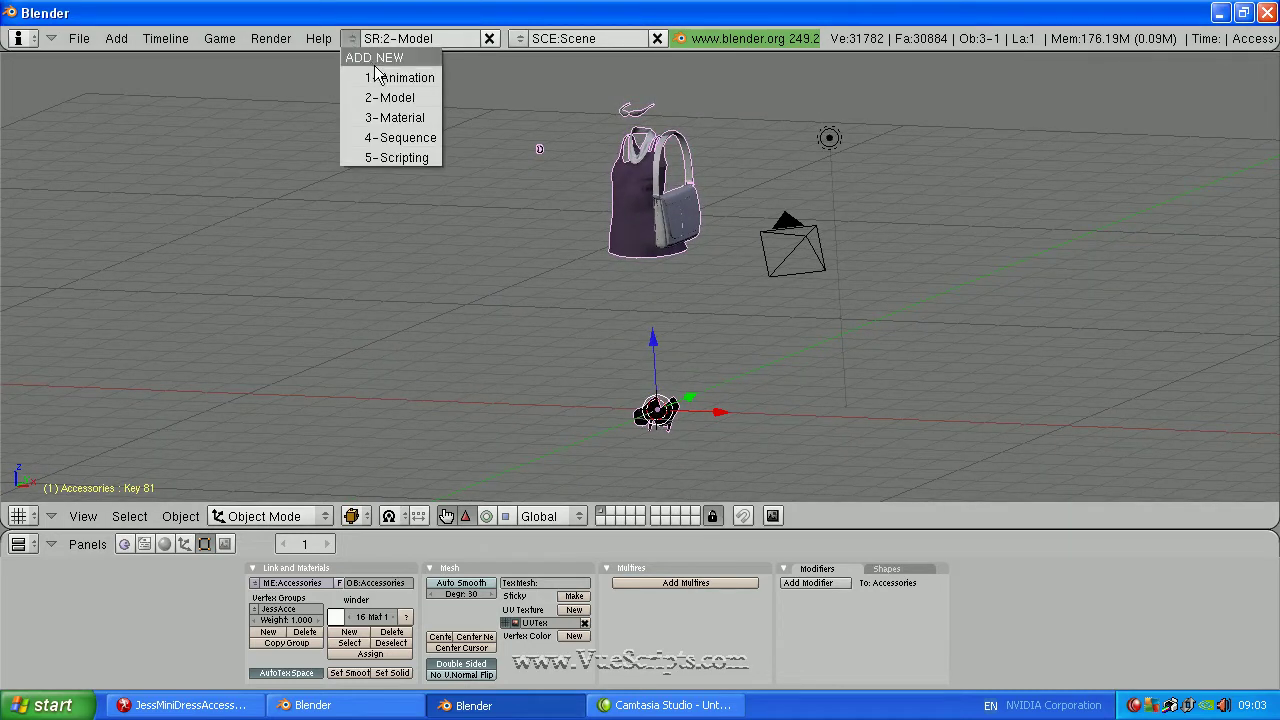
Switch to the Animation layout and join the graph area into the 3D view.
{"action": "key", "text": "ctrl+Left"}
{"action": "right_click", "coordinate": [860, 262]}
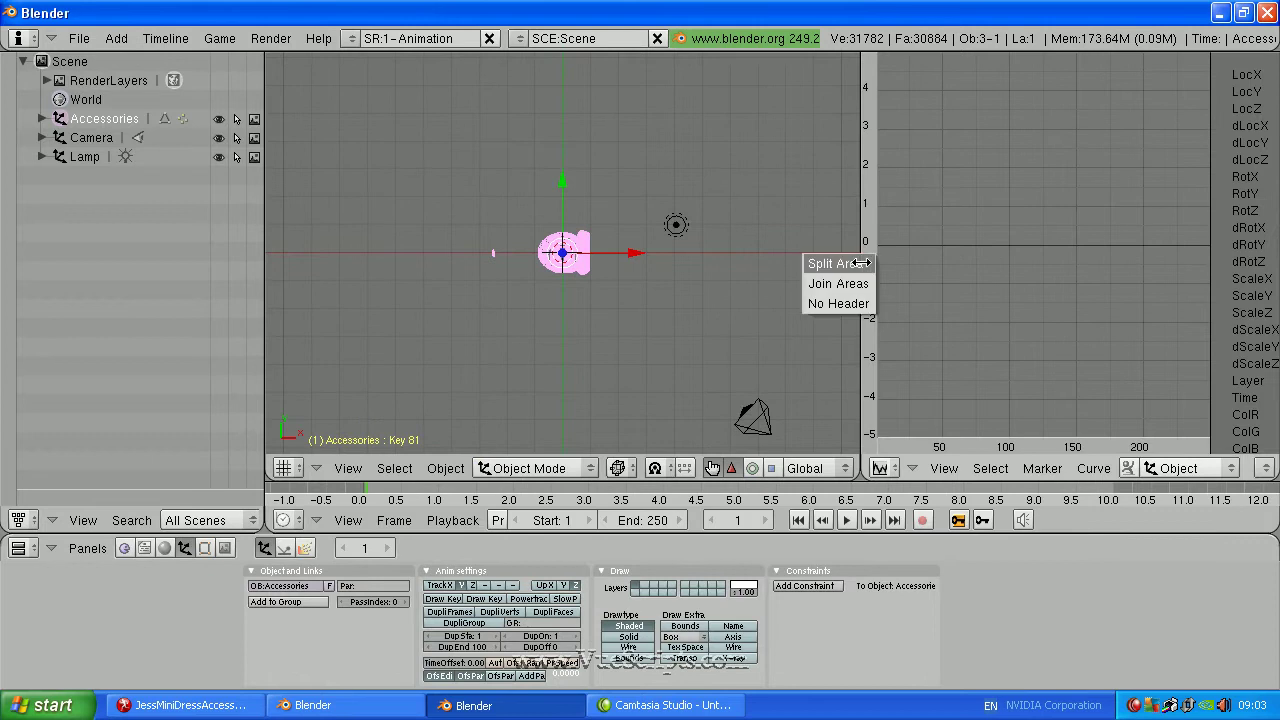
{"action": "left_click", "coordinate": [858, 285]}
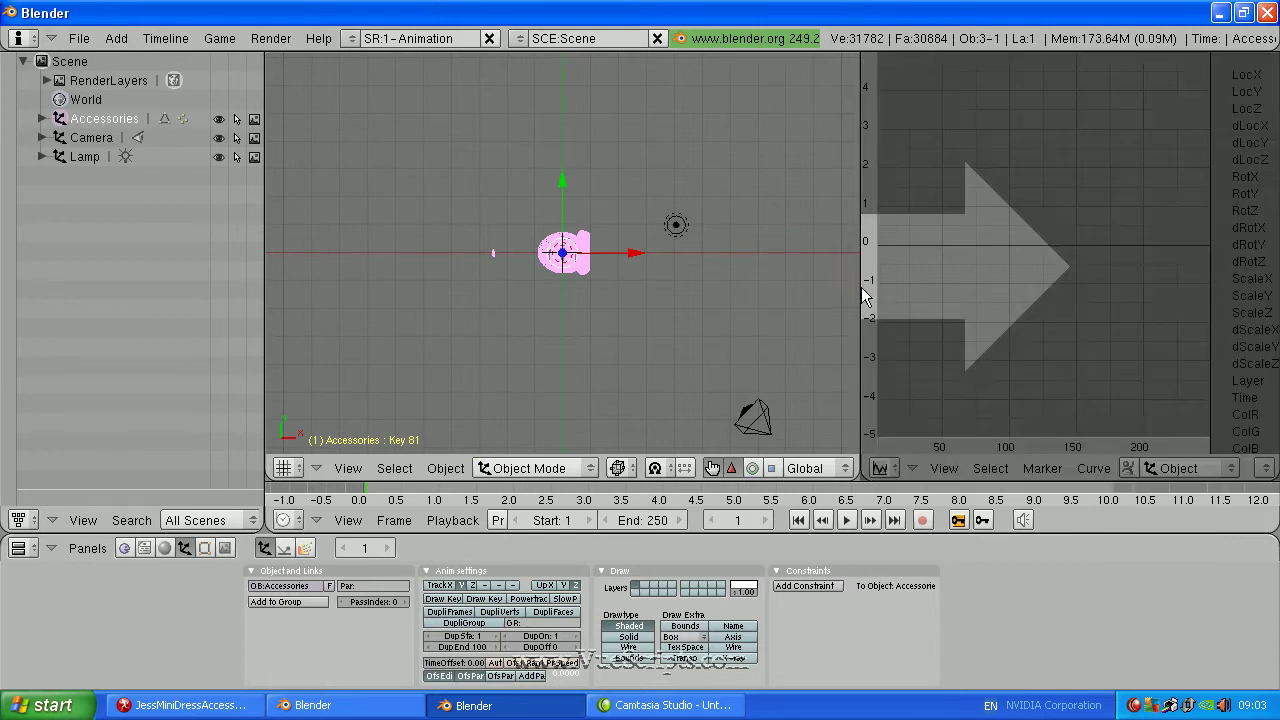
{"action": "left_click", "coordinate": [942, 296]}
{"action": "middle_click_drag", "start_coordinate": [807, 350], "coordinate": [682, 250]}
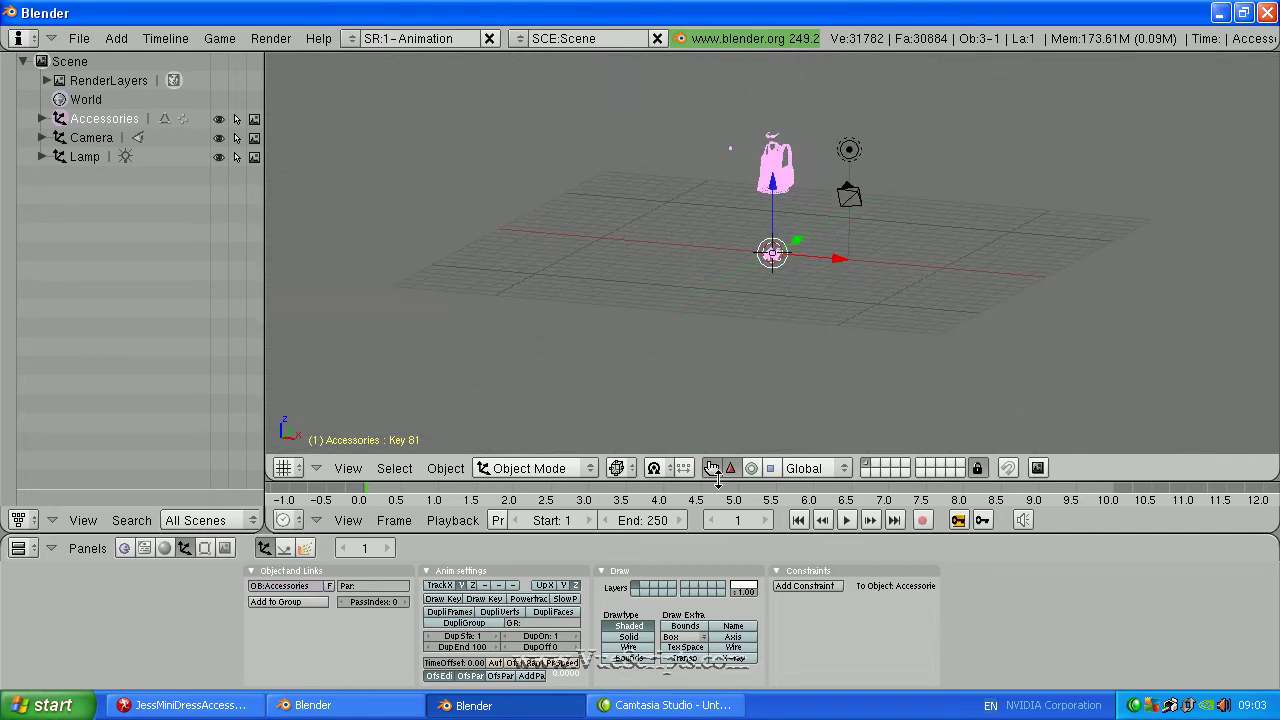
Use Textured shading, preview the dress animation, and set the End frame to 82.
{"action": "left_click", "coordinate": [619, 468]}
{"action": "left_click", "coordinate": [643, 369]}
{"action": "middle_click_drag", "start_coordinate": [851, 335], "coordinate": [950, 377]}
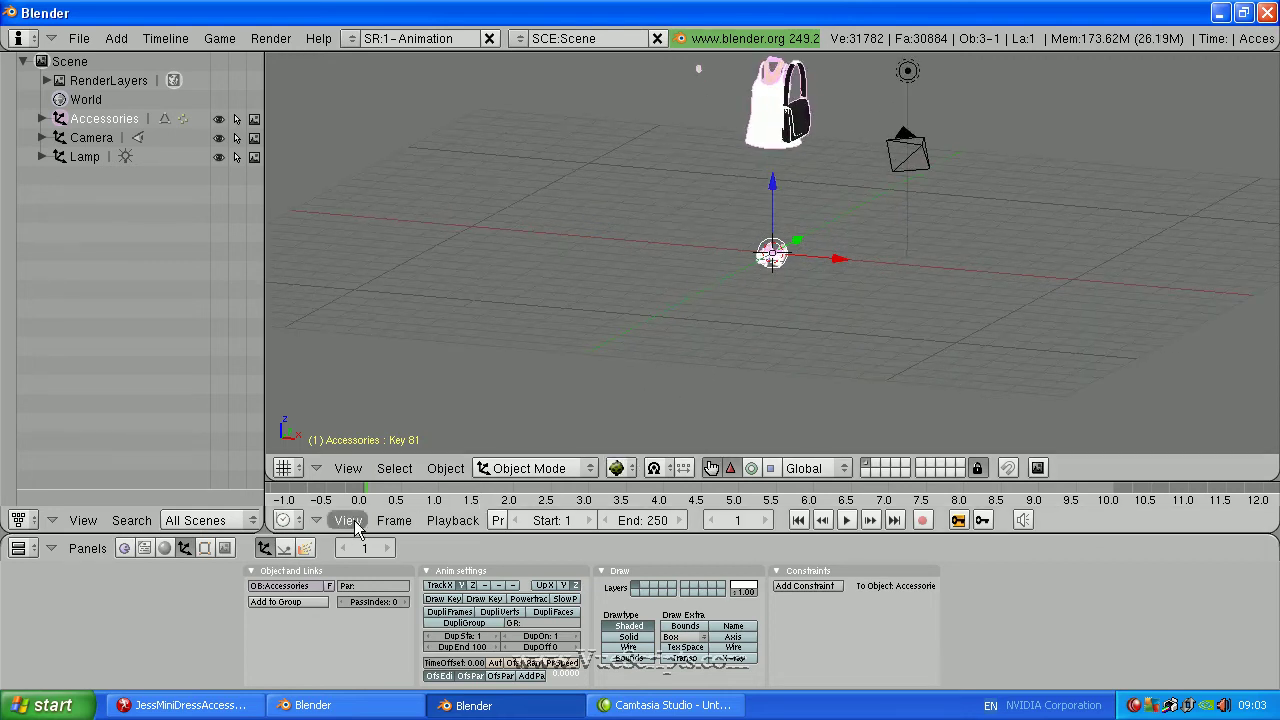
{"action": "mouse_move", "coordinate": [370, 497]}
{"action": "left_mouse_down"}
{"action": "mouse_move", "coordinate": [652, 518]}
{"action": "mouse_move", "coordinate": [360, 512]}
{"action": "left_mouse_up"}
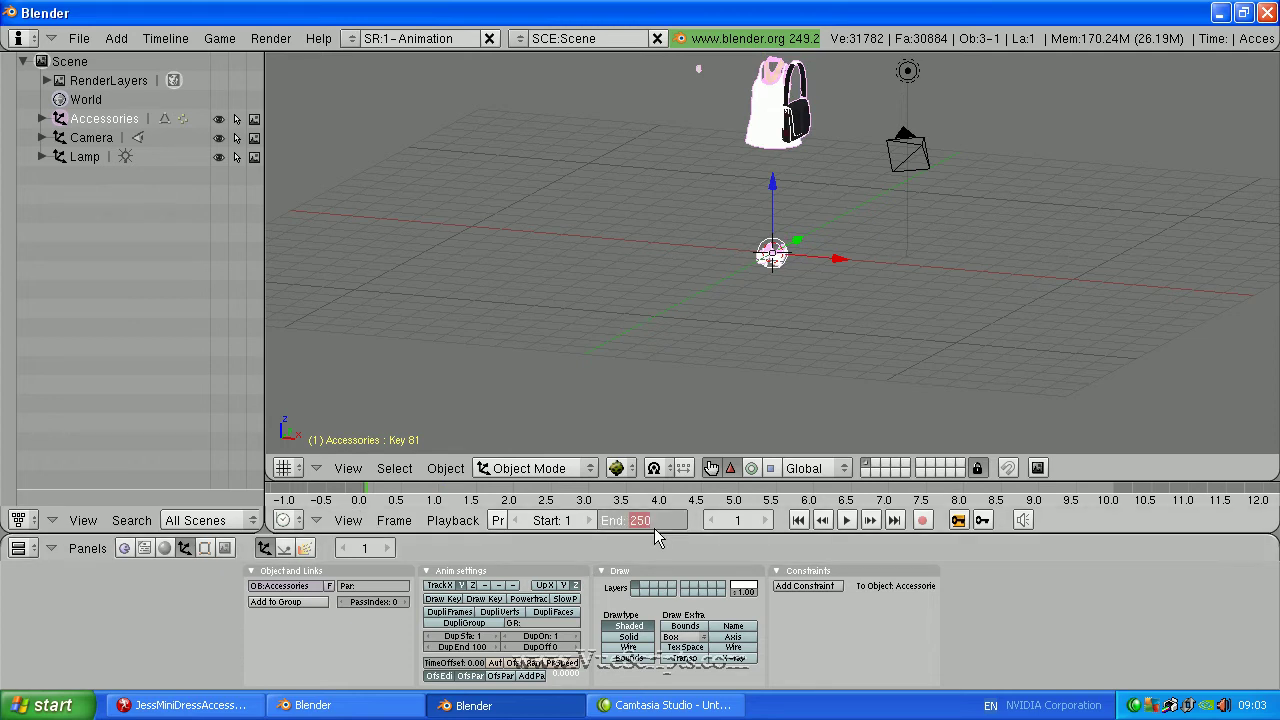
{"action": "type", "text": "82"}
{"action": "key", "text": "Return"}
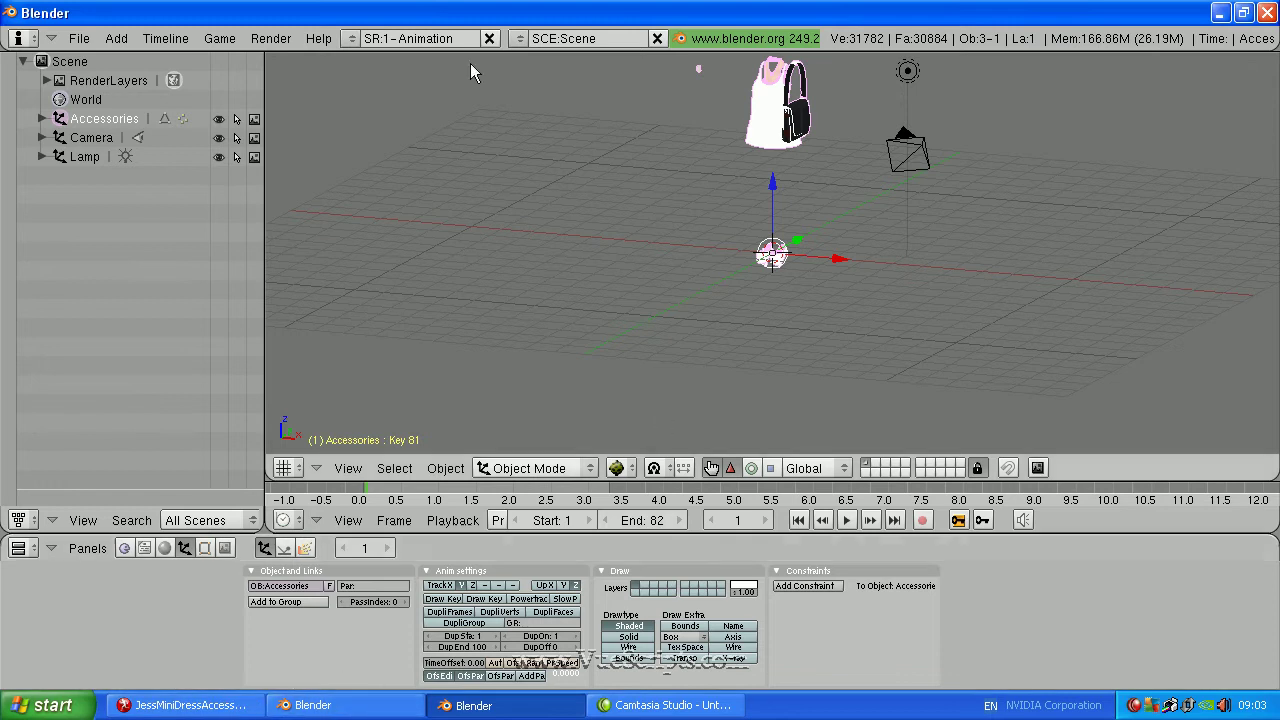
Choose JessEHmrphE.obj from z:\PoserTemp\ in the Wavefront OBJ importer.
{"action": "left_click", "coordinate": [80, 40]}
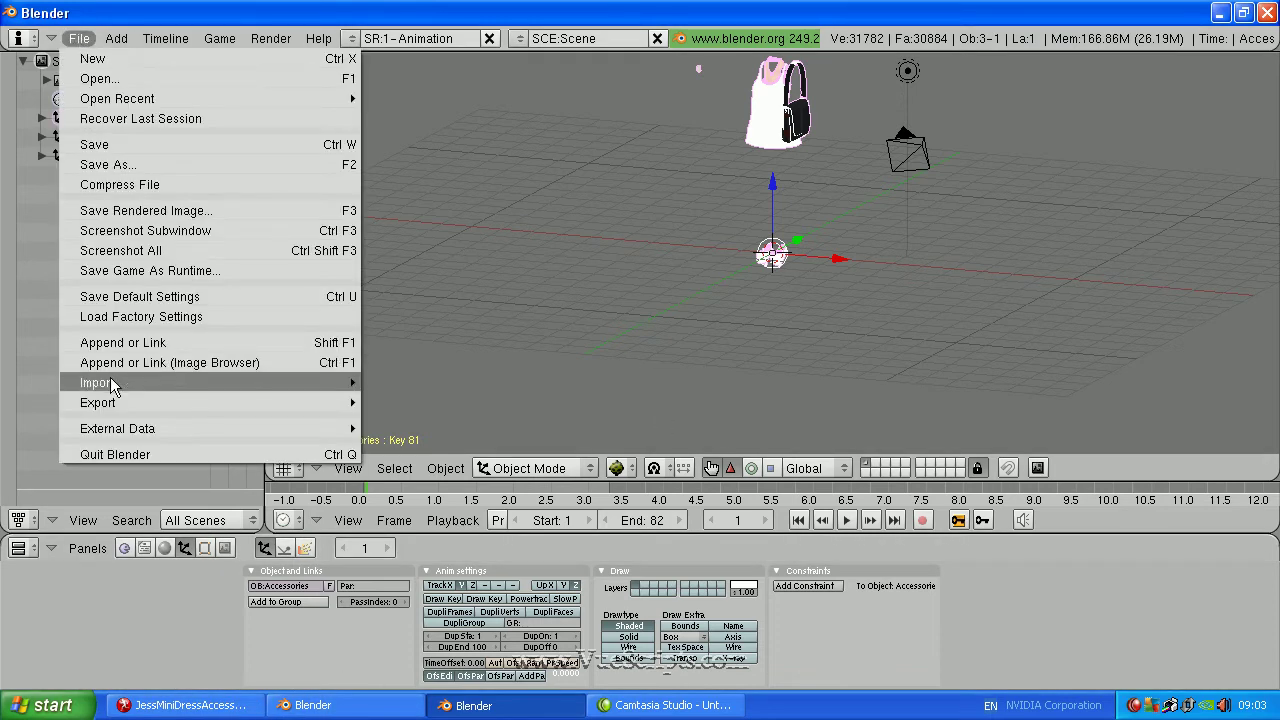
{"action": "mouse_move", "coordinate": [112, 382]}
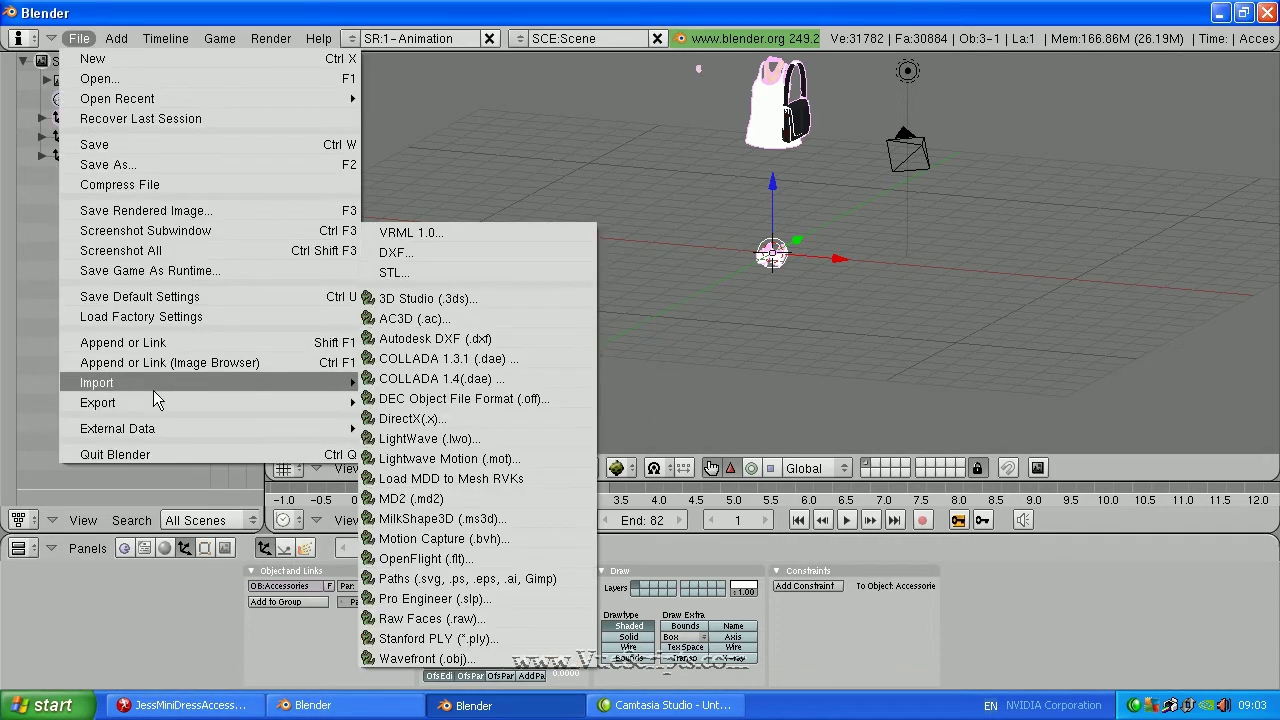
{"action": "left_click", "coordinate": [425, 658]}
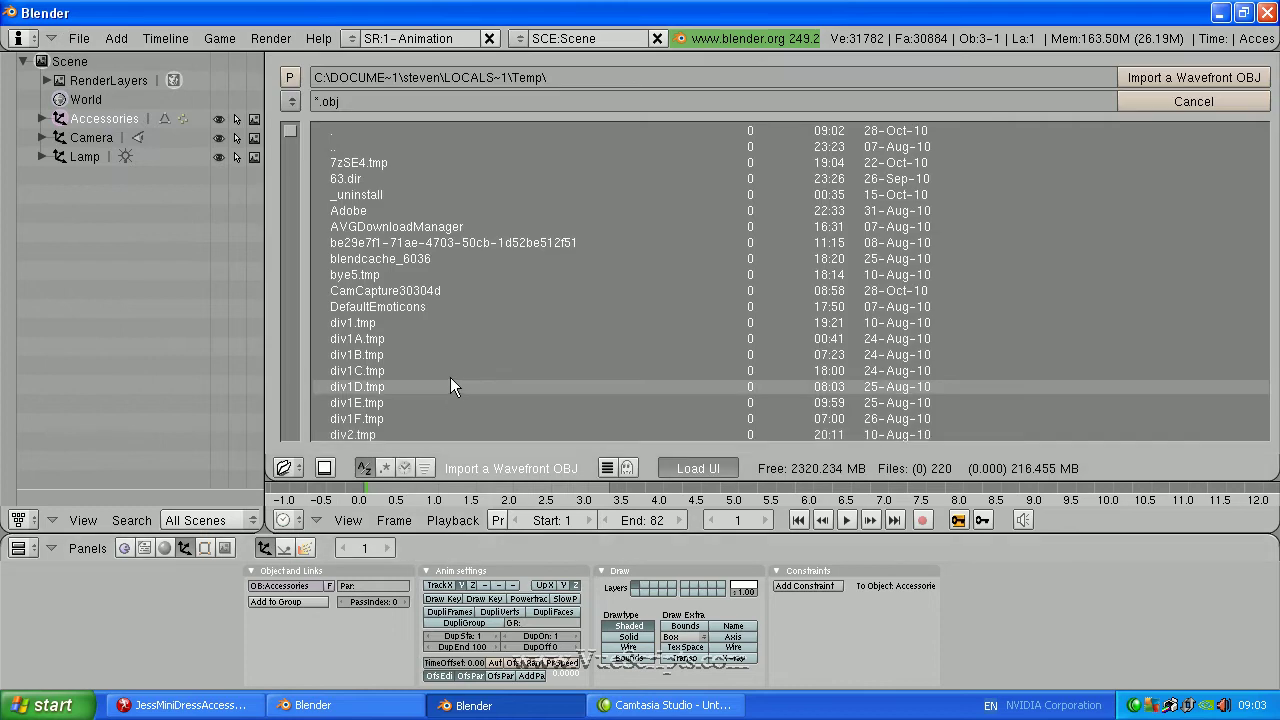
{"action": "left_click", "coordinate": [286, 106]}
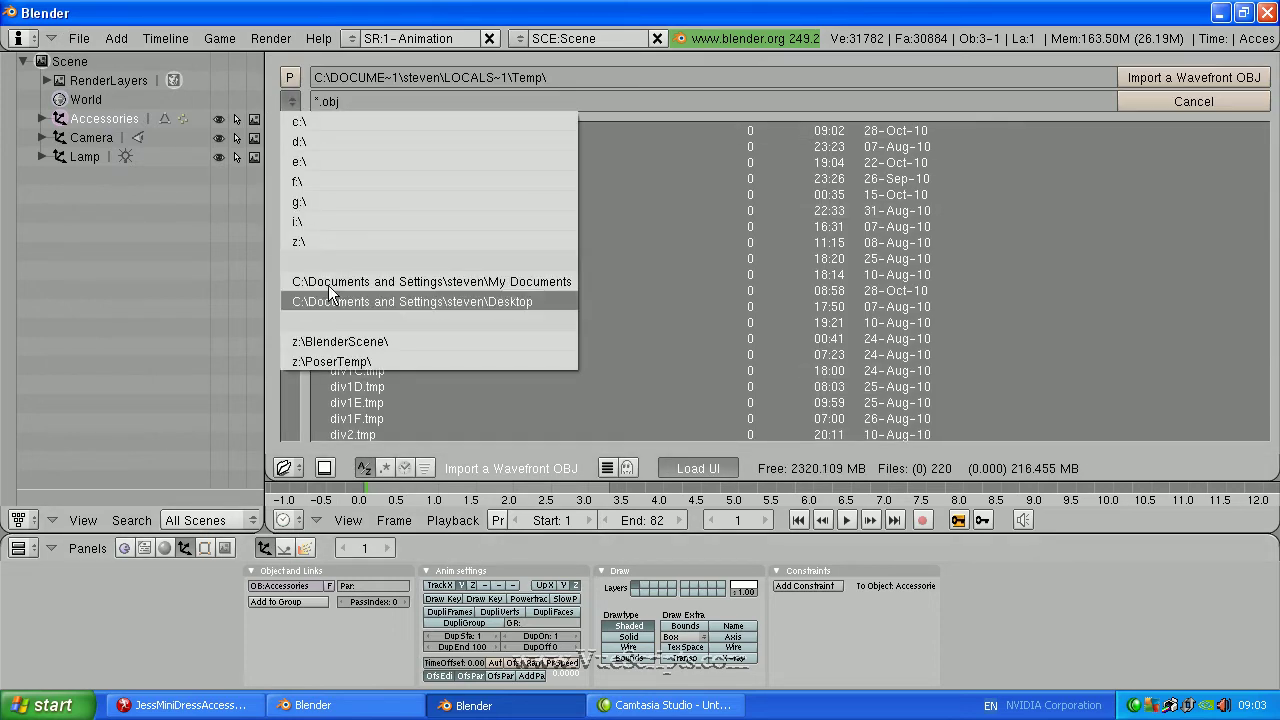
{"action": "left_click", "coordinate": [338, 362]}
{"action": "scroll", "coordinate": [473, 311], "scroll_direction": "down", "scroll_amount": 12}
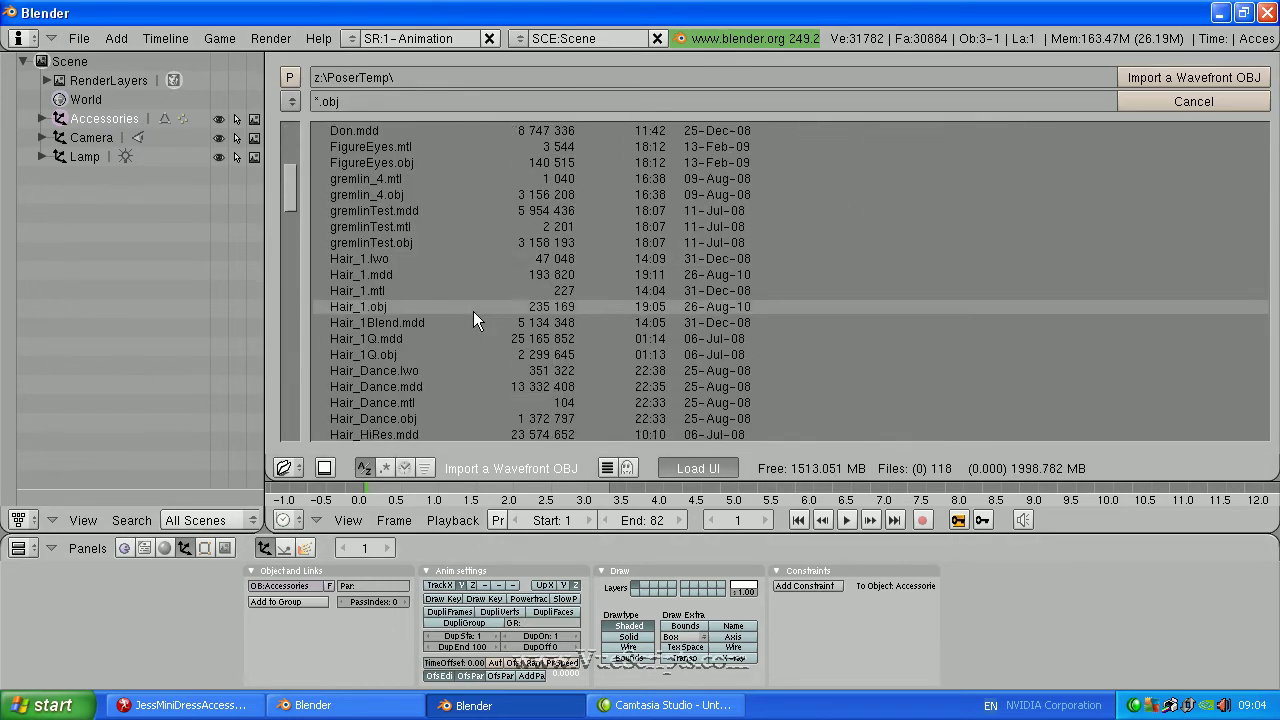
{"action": "scroll", "coordinate": [473, 311], "scroll_direction": "down", "scroll_amount": 3}
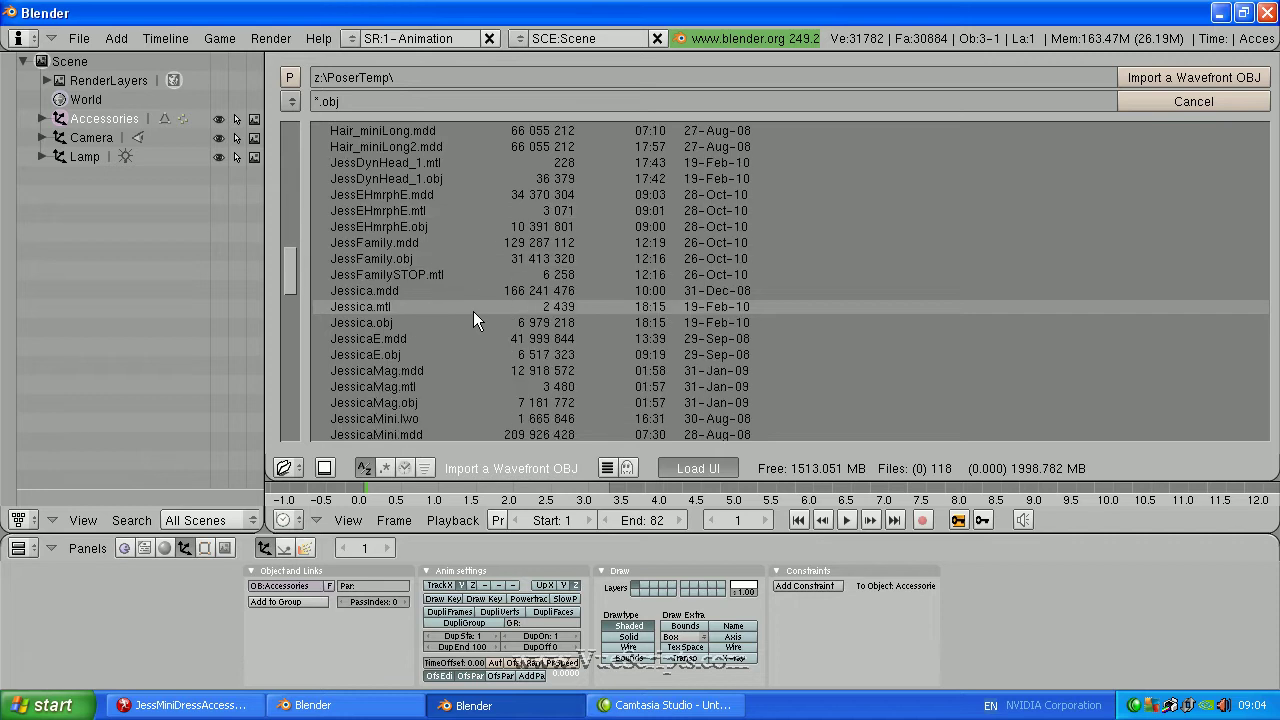
{"action": "left_click", "coordinate": [370, 226]}
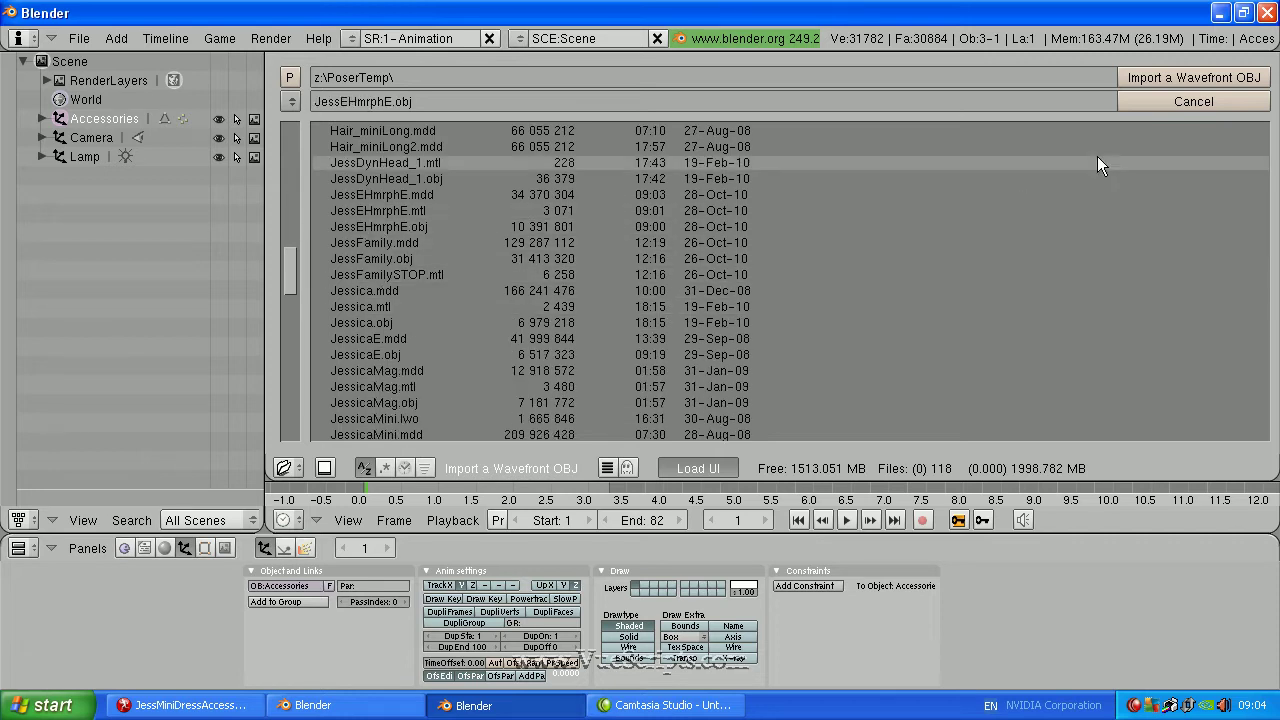
Import it unsplit, with Object, Group and Material splitting off, and select the new figure.
{"action": "left_click", "coordinate": [1187, 79]}
{"action": "left_click", "coordinate": [1012, 171]}
{"action": "left_click", "coordinate": [993, 191]}
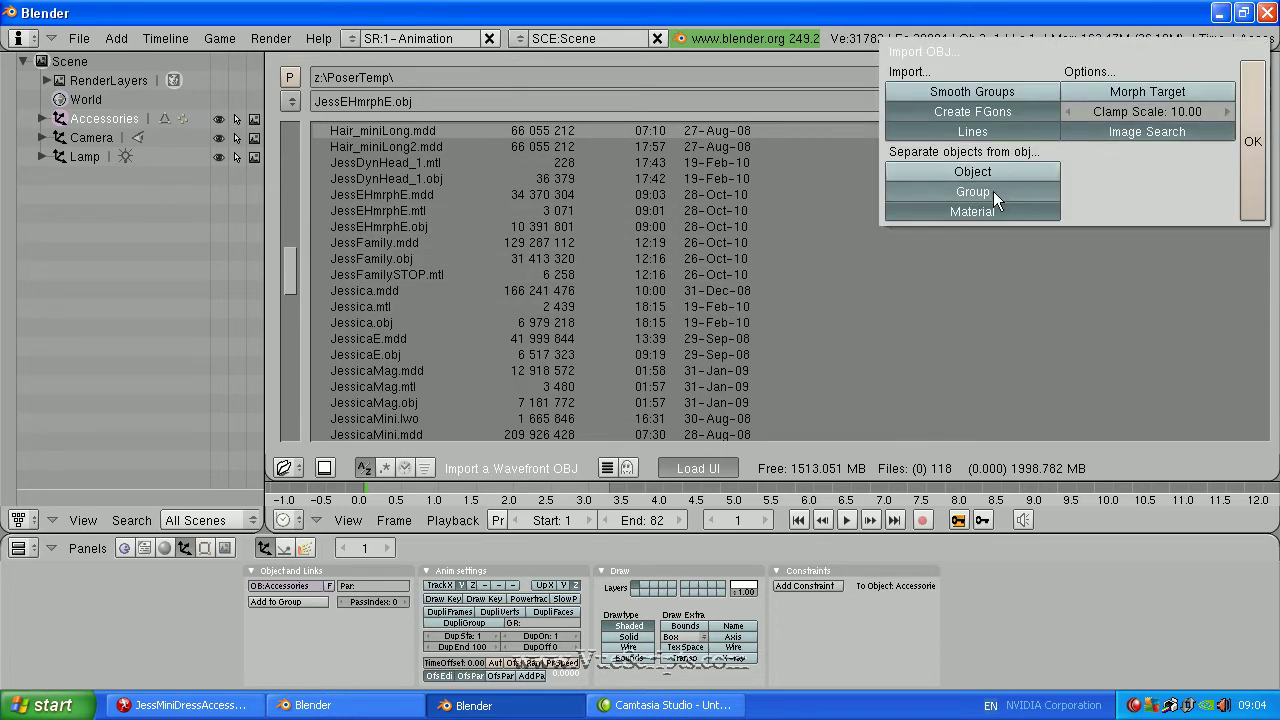
{"action": "left_click", "coordinate": [995, 210]}
{"action": "left_click", "coordinate": [1252, 148]}
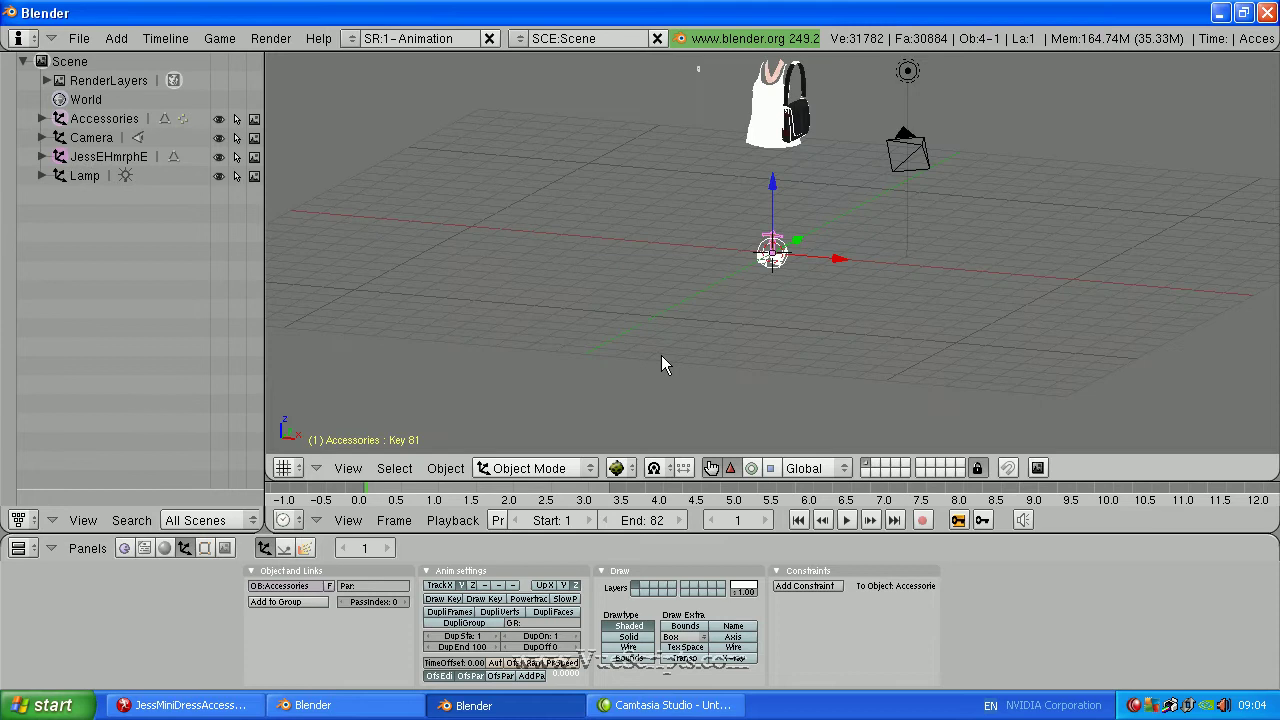
{"action": "right_click", "coordinate": [777, 247]}
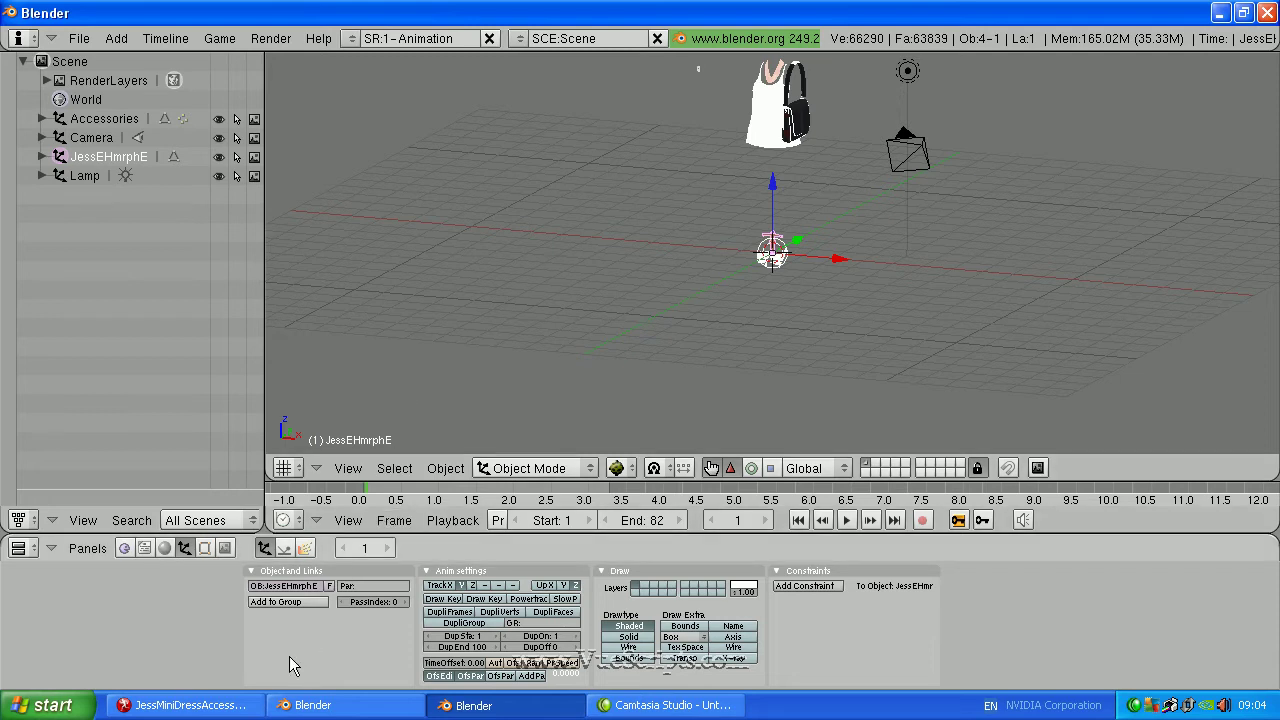
In the Editing buttons, add a vertex group named Jess to the JessEHmrphE mesh.
{"action": "left_click", "coordinate": [205, 548]}
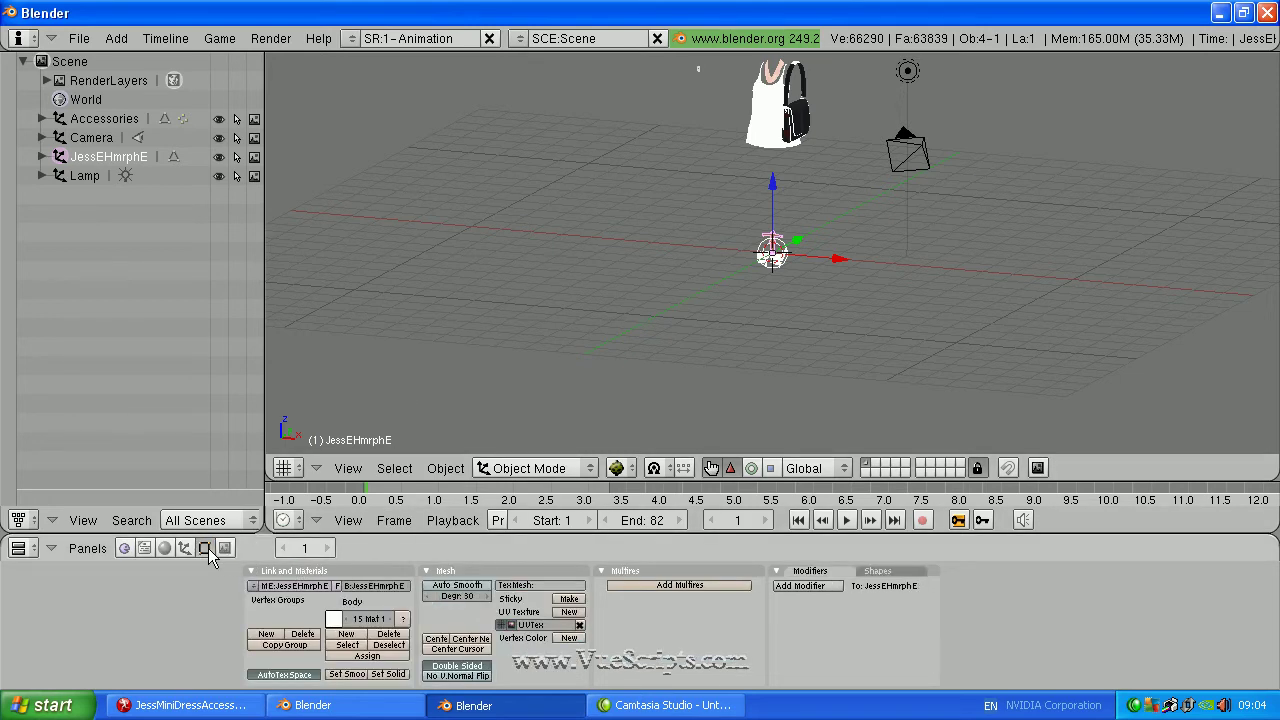
{"action": "left_click", "coordinate": [267, 635]}
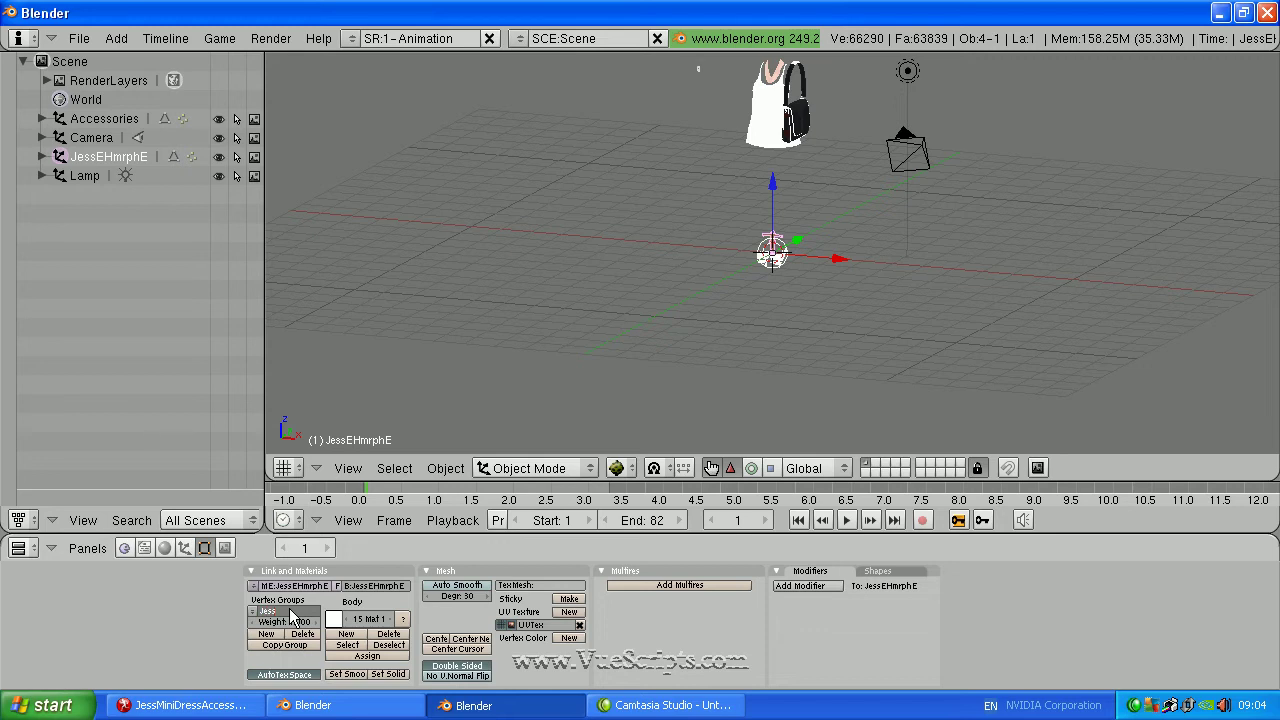
{"action": "key", "text": "Return"}
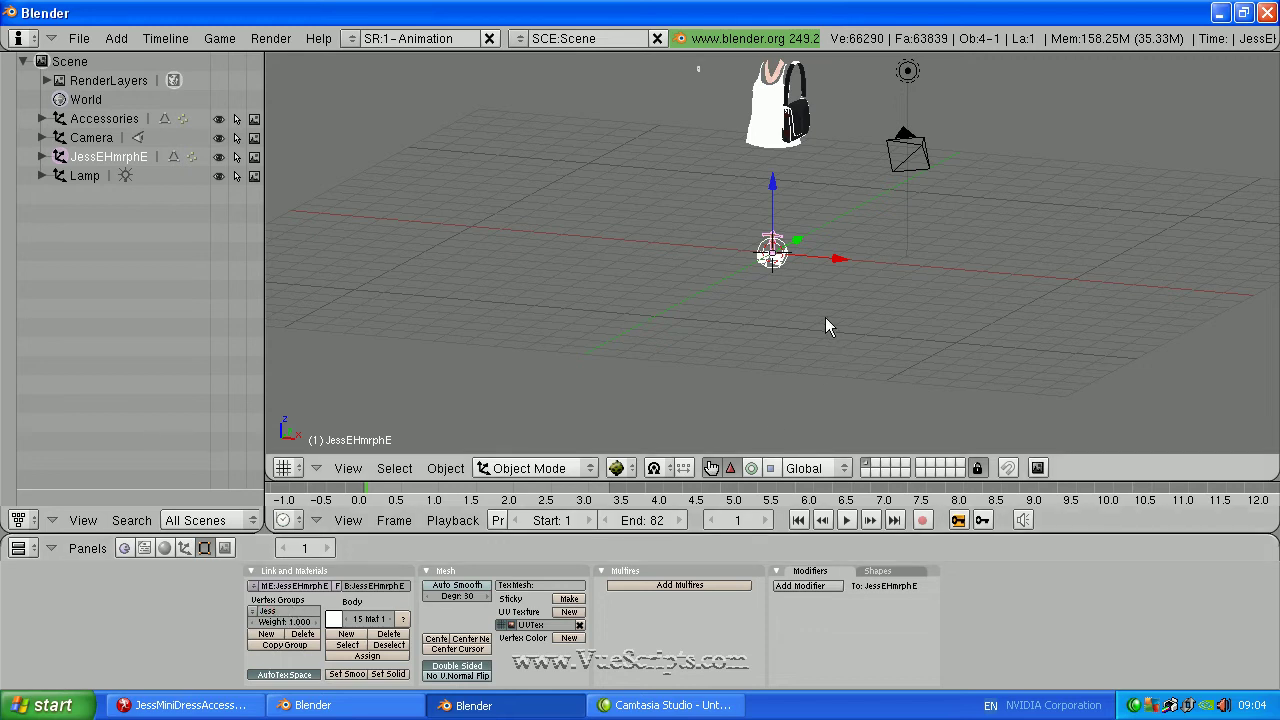
Load JessEHmrphE.mdd from z:\PoserTemp\ onto the figure mesh as shape keys.
{"action": "left_click", "coordinate": [78, 40]}
{"action": "mouse_move", "coordinate": [126, 388]}
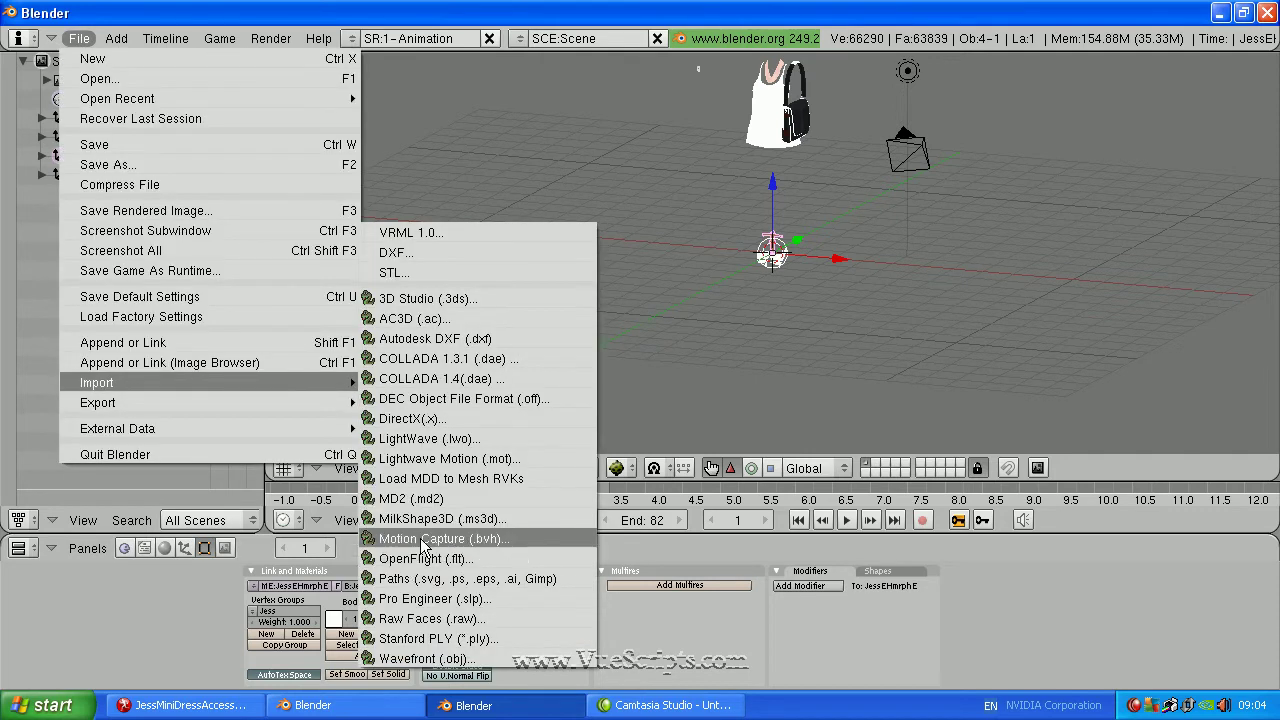
{"action": "left_click", "coordinate": [458, 478]}
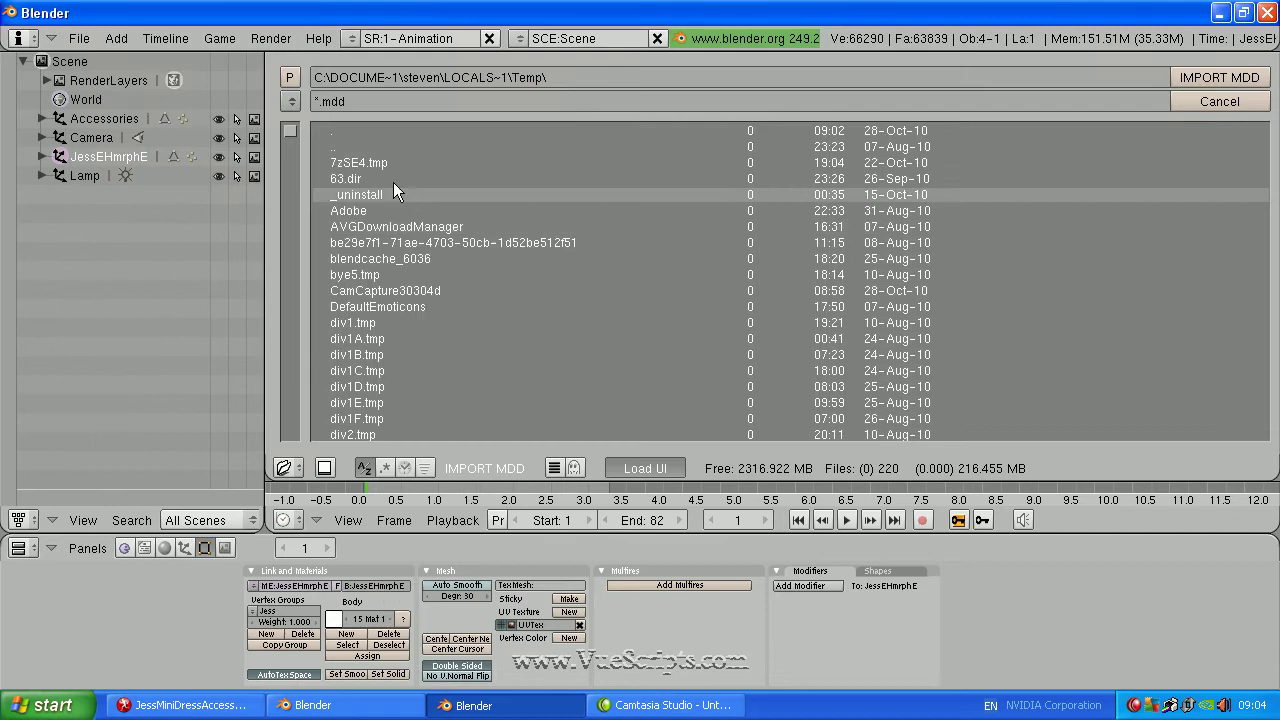
{"action": "left_click", "coordinate": [290, 101]}
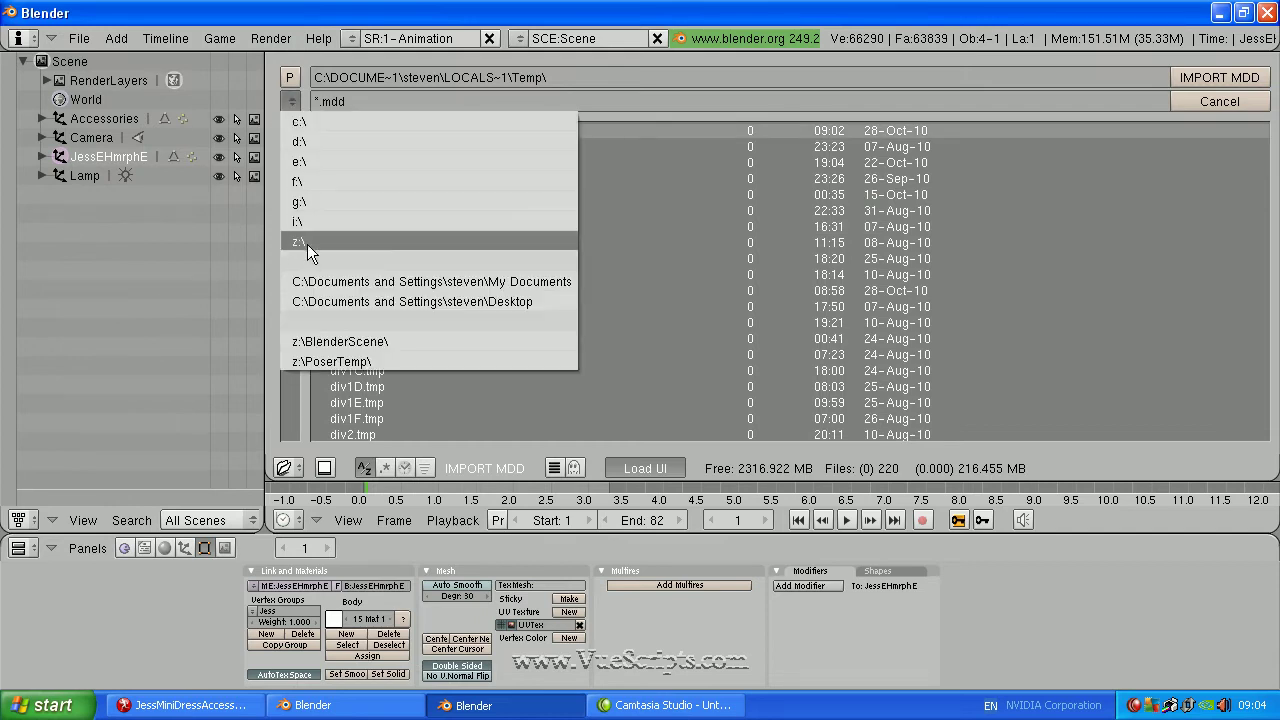
{"action": "left_click", "coordinate": [330, 362]}
{"action": "scroll", "coordinate": [440, 363], "scroll_direction": "down", "scroll_amount": 15}
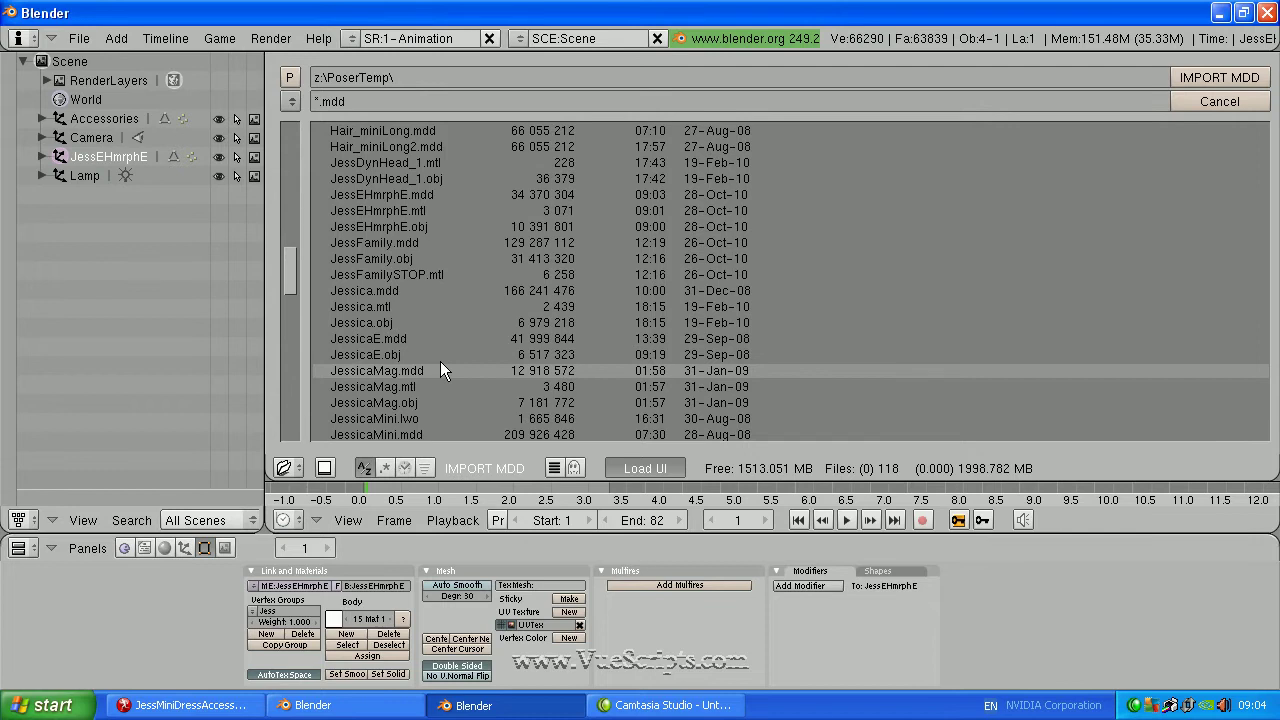
{"action": "left_click", "coordinate": [452, 196]}
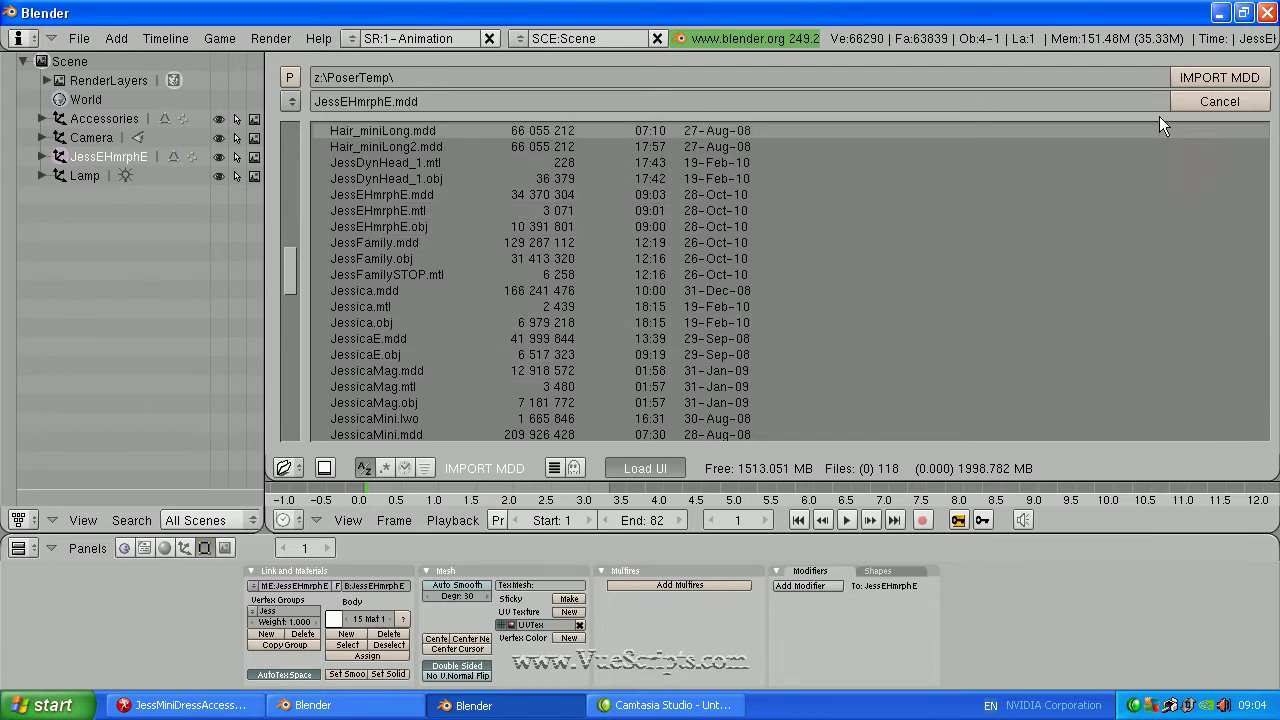
{"action": "left_click", "coordinate": [1199, 78]}
{"action": "left_click", "coordinate": [1254, 93]}
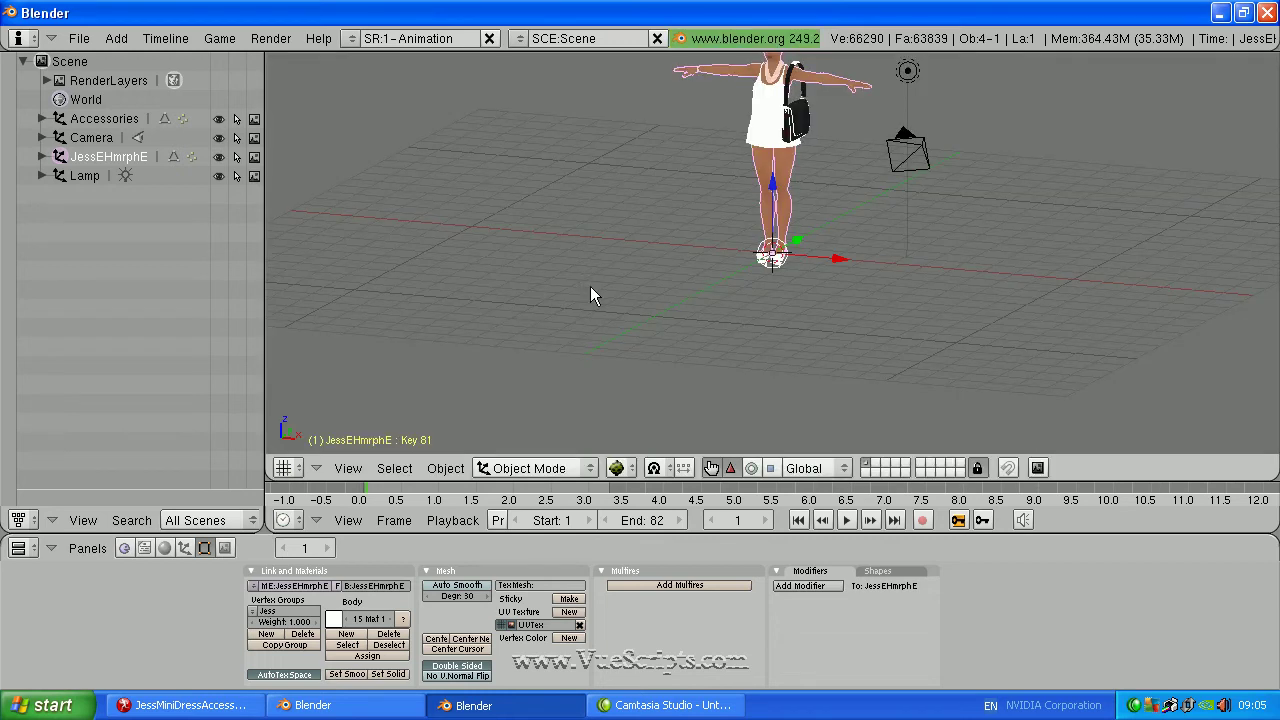
Orbit, zoom and pan to centre the figure, then switch to camera view.
{"action": "middle_click_drag", "start_coordinate": [617, 322], "coordinate": [875, 360]}
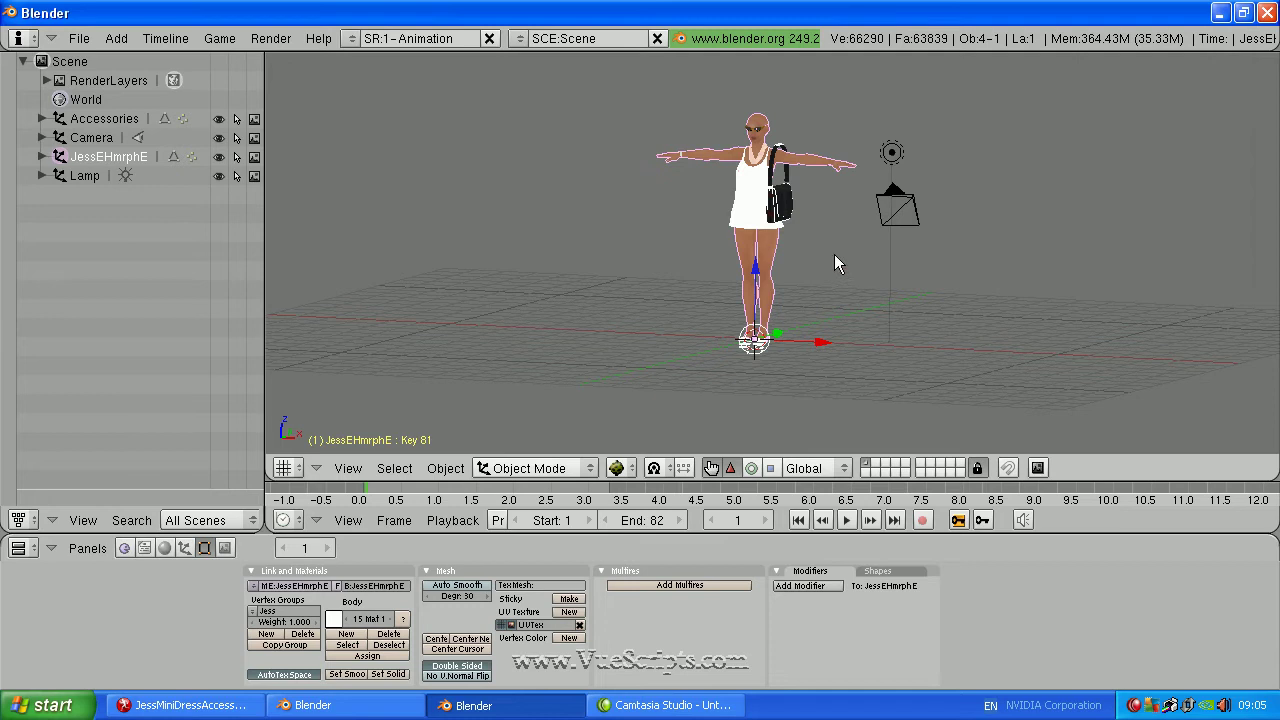
{"action": "scroll", "coordinate": [897, 309], "scroll_direction": "up", "scroll_amount": 2}
{"action": "scroll", "coordinate": [878, 293], "scroll_direction": "down", "scroll_amount": 1}
{"action": "scroll", "coordinate": [862, 300], "scroll_direction": "up", "scroll_amount": 1}
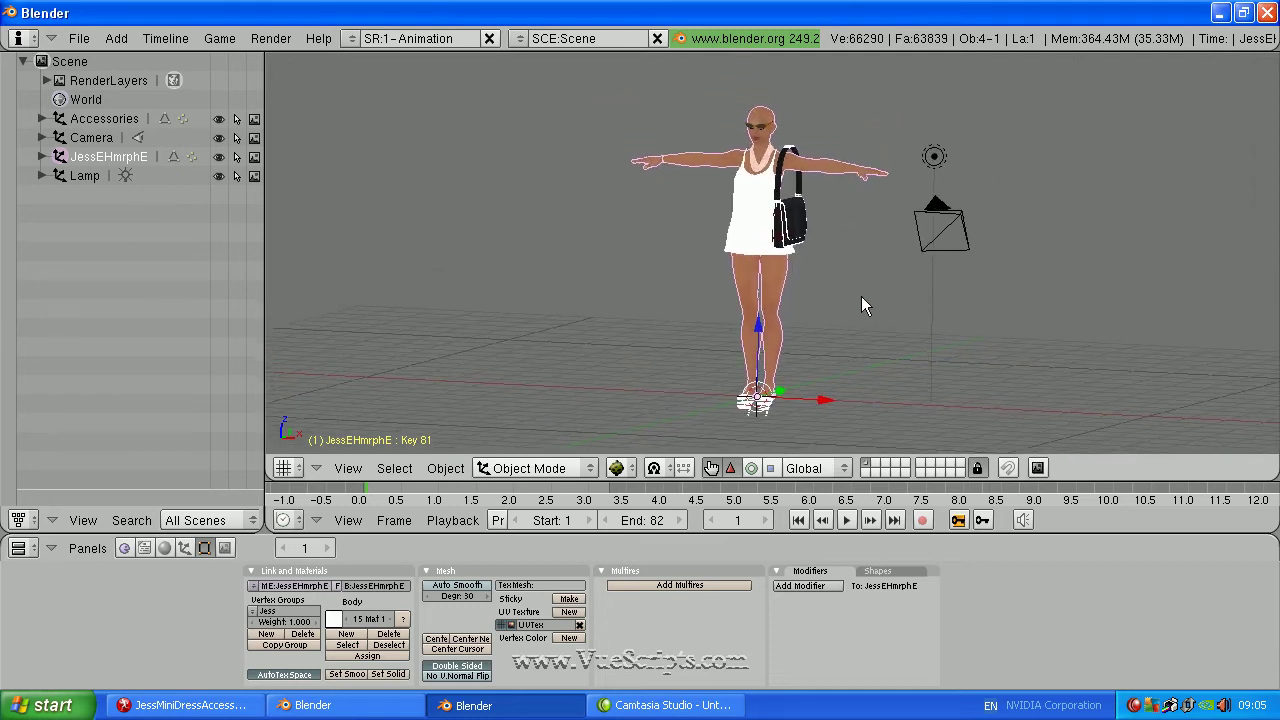
{"action": "middle_click_drag", "start_coordinate": [861, 296], "coordinate": [1009, 296], "text": "shift"}
{"action": "key", "text": "KP_0"}
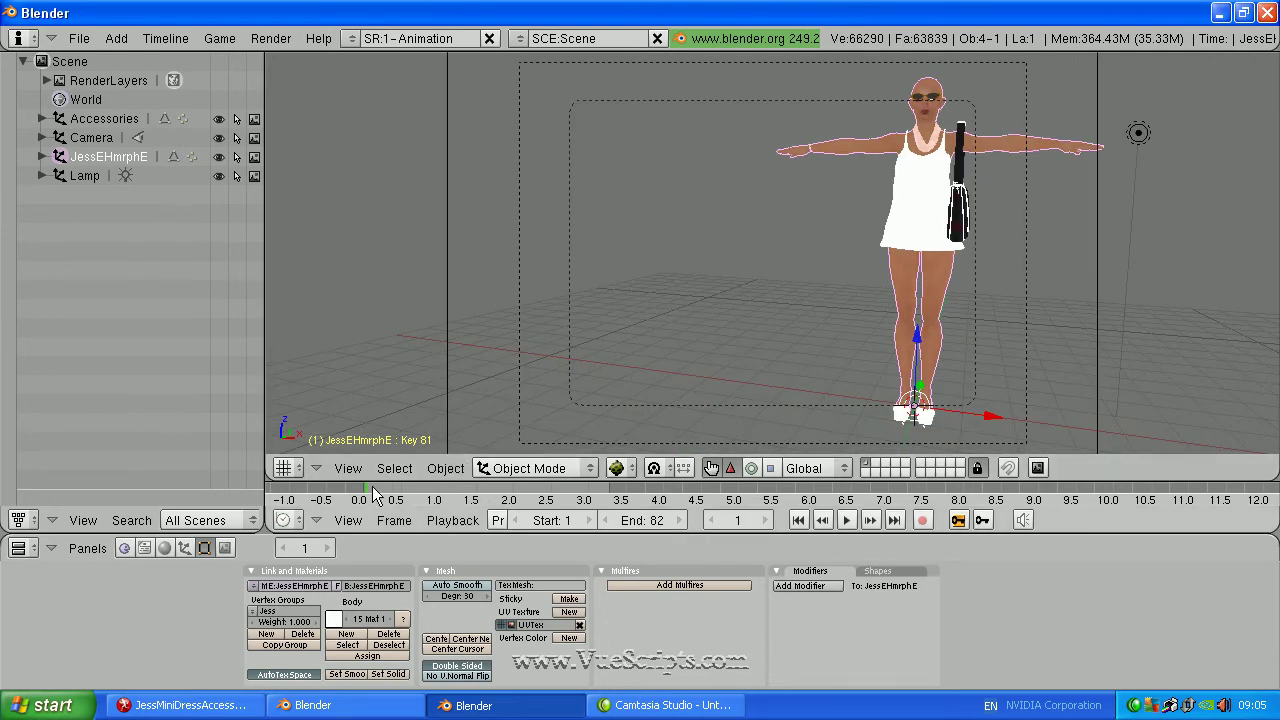
Scrub the timeline to watch the figure walk forward up to frame 53.
{"action": "mouse_move", "coordinate": [368, 498]}
{"action": "left_mouse_down"}
{"action": "mouse_move", "coordinate": [660, 492]}
{"action": "mouse_move", "coordinate": [436, 492]}
{"action": "left_mouse_up"}
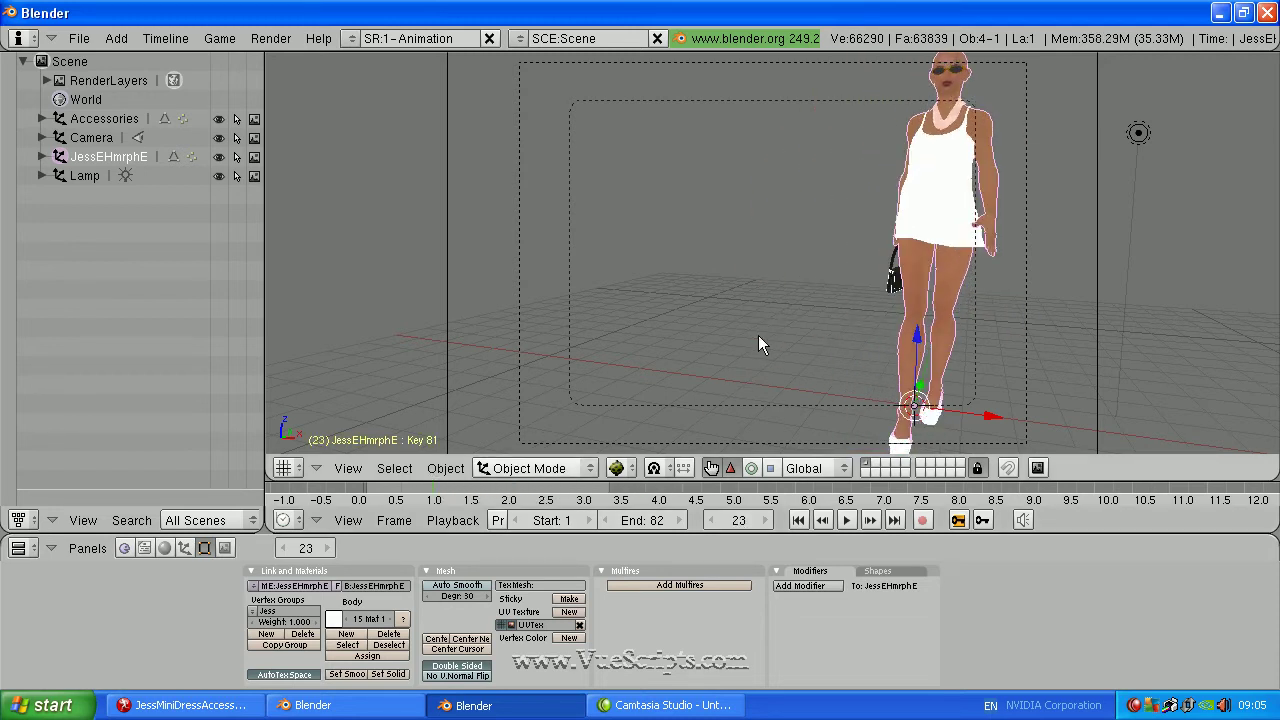
{"action": "middle_click_drag", "start_coordinate": [758, 335], "coordinate": [671, 327], "text": "shift"}
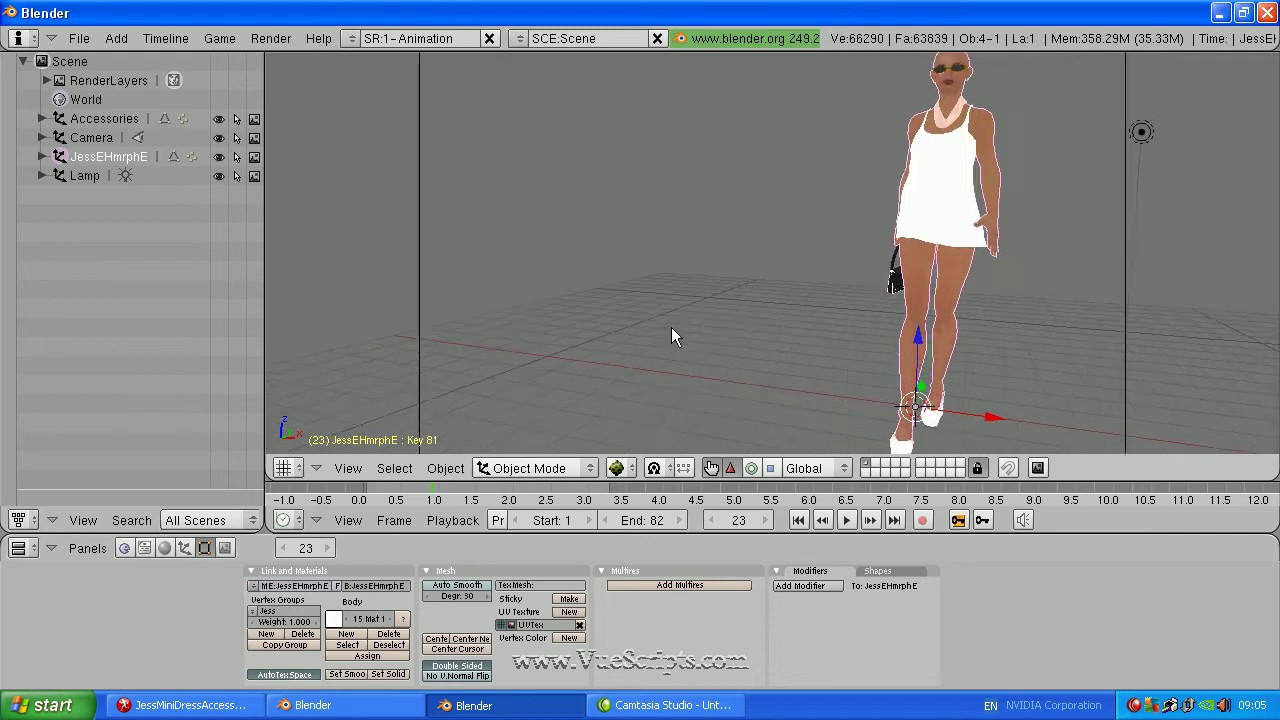
{"action": "scroll", "coordinate": [629, 310], "scroll_direction": "down", "scroll_amount": 3}
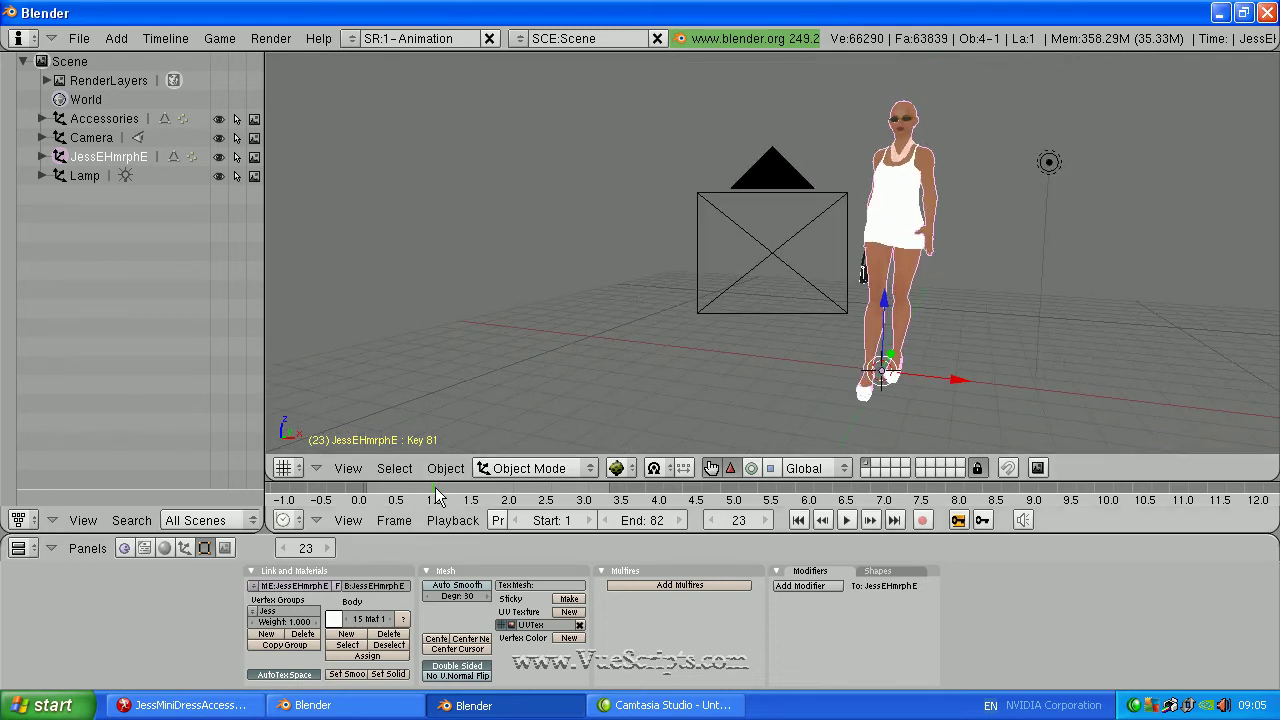
{"action": "left_click_drag", "start_coordinate": [435, 495], "coordinate": [523, 503]}
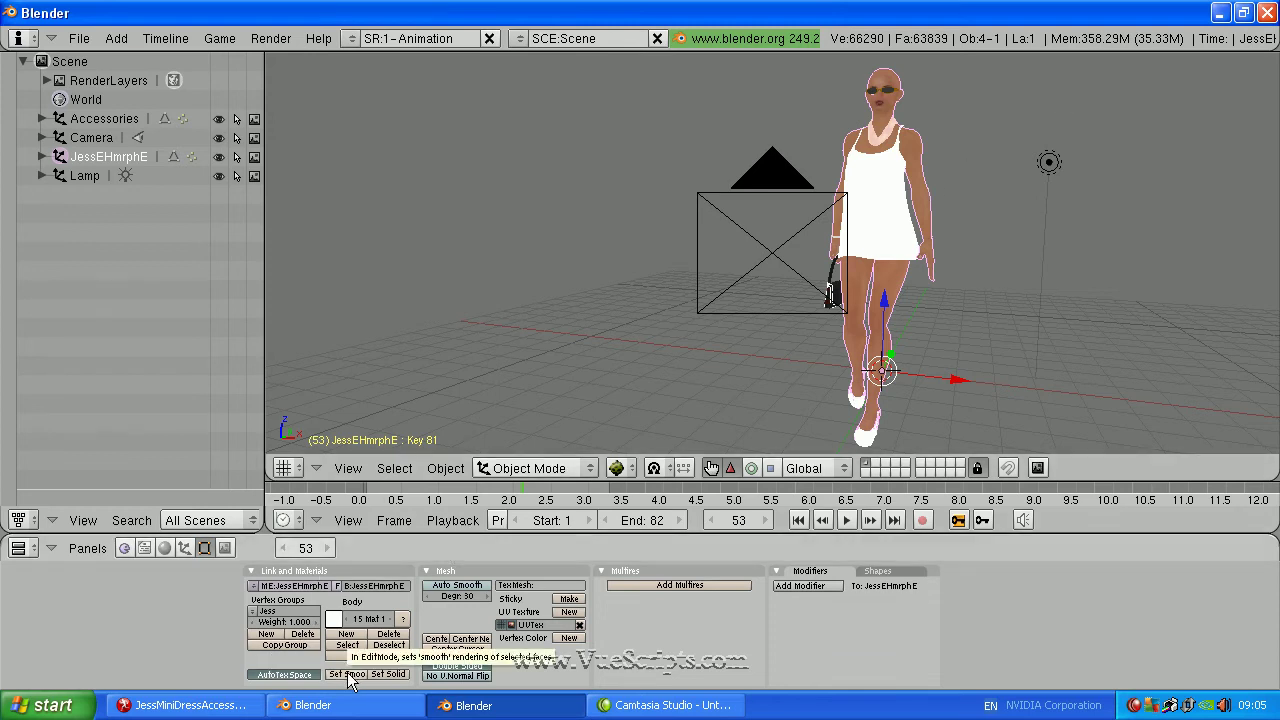
Set smooth shading on the figure's body and the dress accessories.
{"action": "left_click", "coordinate": [348, 675]}
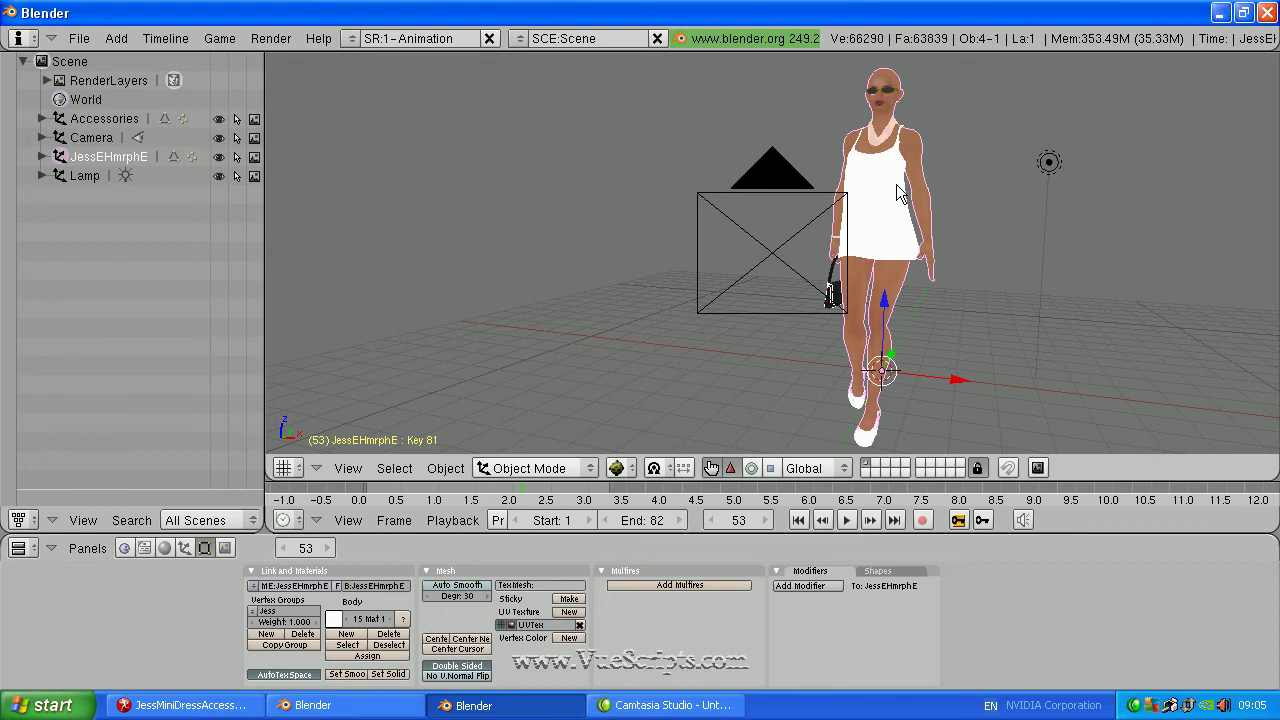
{"action": "right_click", "coordinate": [896, 192]}
{"action": "left_click", "coordinate": [349, 675]}
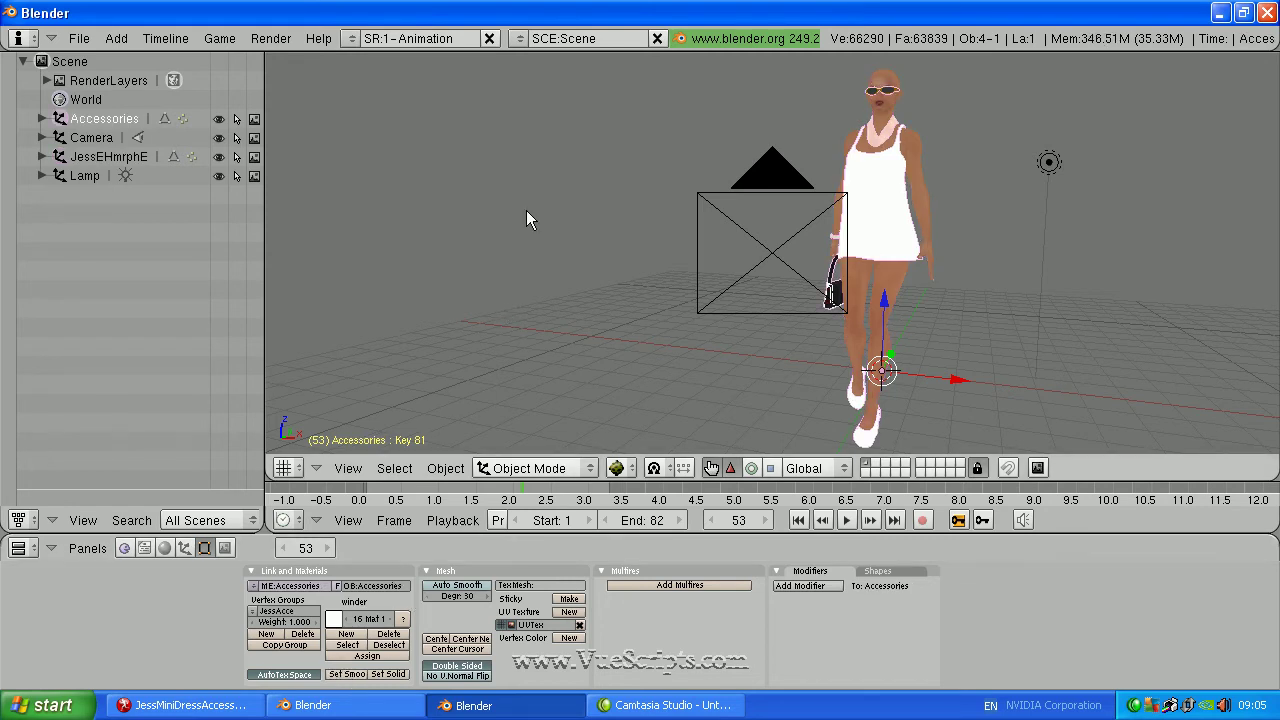
Test-render frame 53, which shows a black silhouette, close the render and select the lamp.
{"action": "key", "text": "F12"}
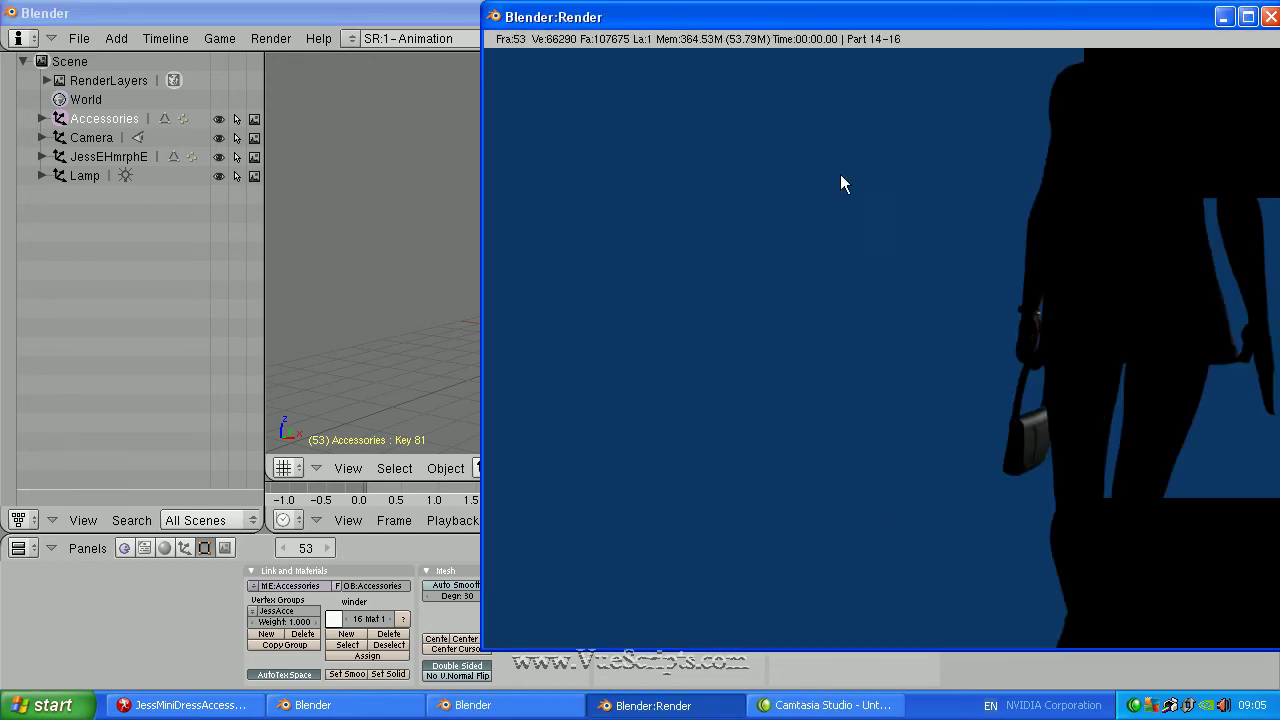
{"action": "left_click_drag", "start_coordinate": [1074, 13], "coordinate": [690, 15]}
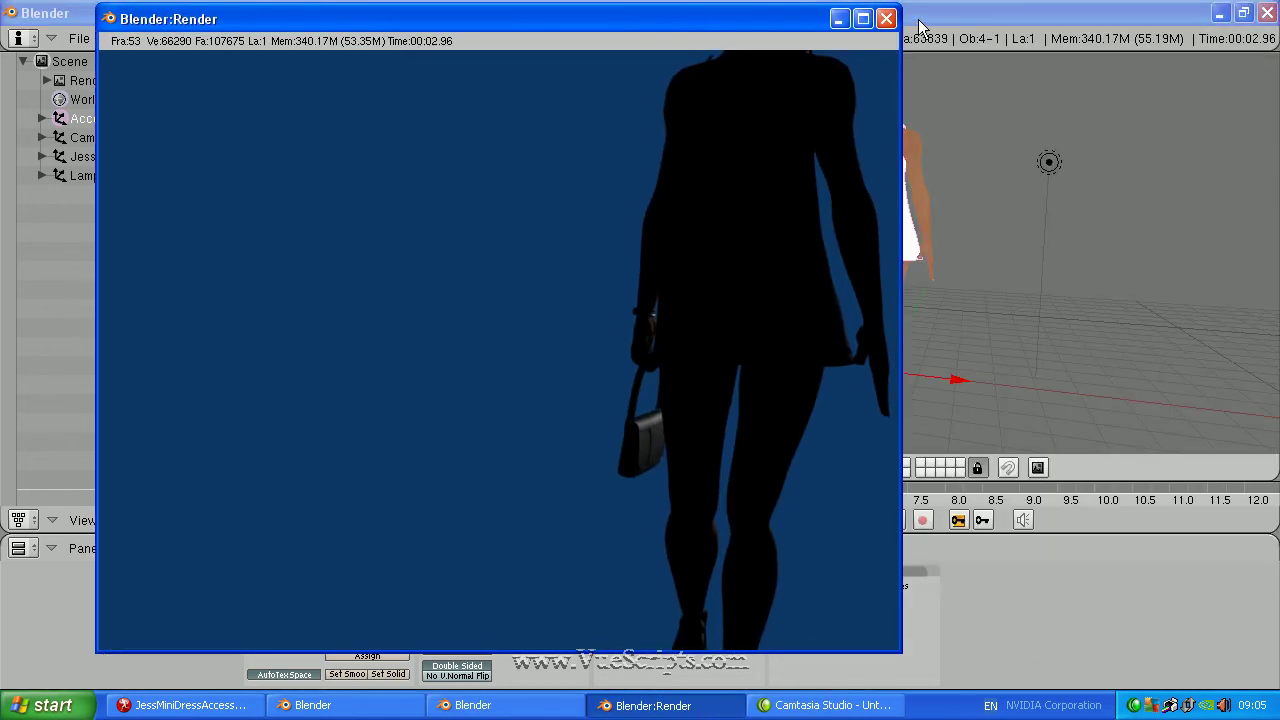
{"action": "left_click", "coordinate": [889, 17]}
{"action": "right_click", "coordinate": [1048, 162]}
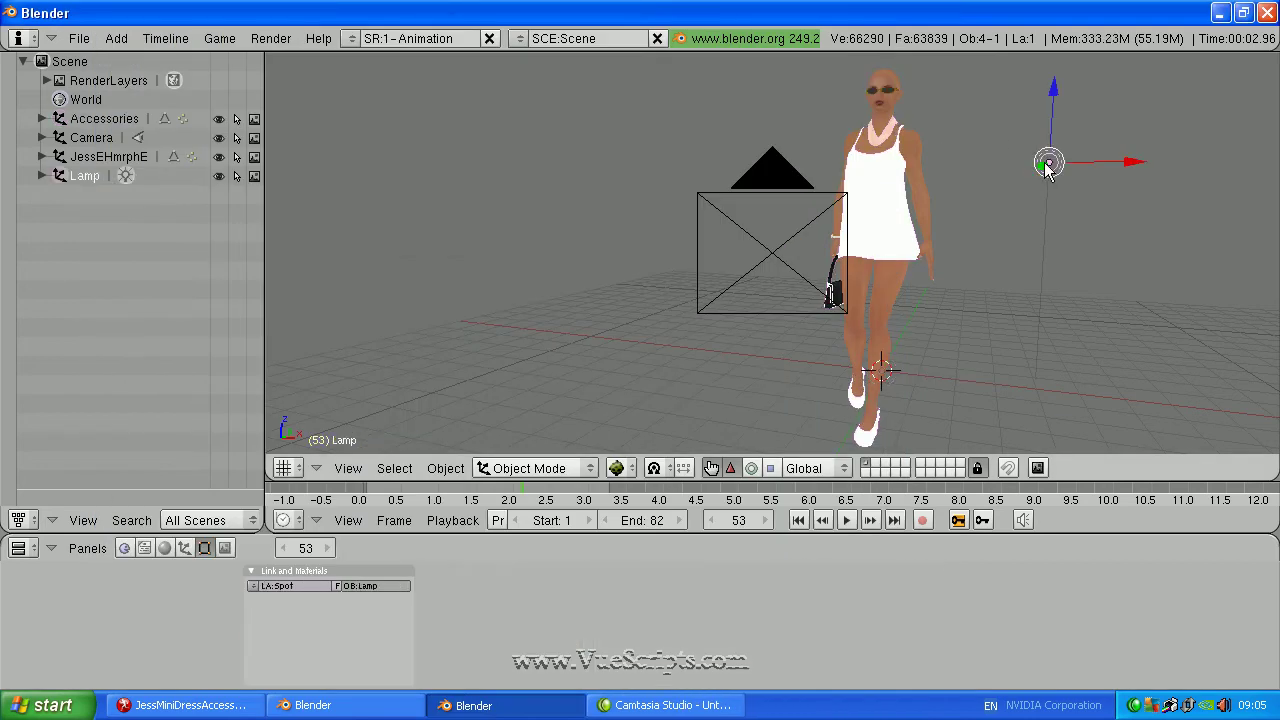
Move the lamp along its Y axis to light the figure.
{"action": "middle_click_drag", "start_coordinate": [1079, 304], "coordinate": [917, 314]}
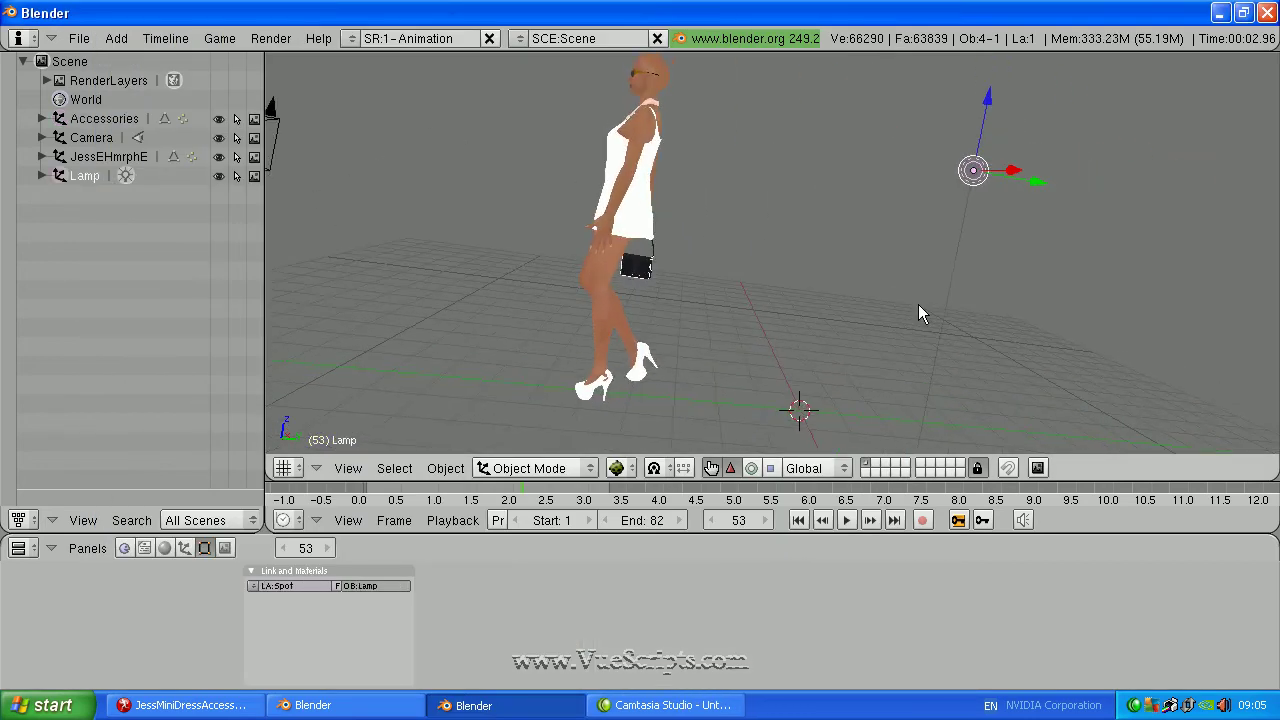
{"action": "middle_click_drag", "start_coordinate": [363, 240], "coordinate": [811, 262]}
{"action": "scroll", "coordinate": [811, 262], "scroll_direction": "down", "scroll_amount": 5}
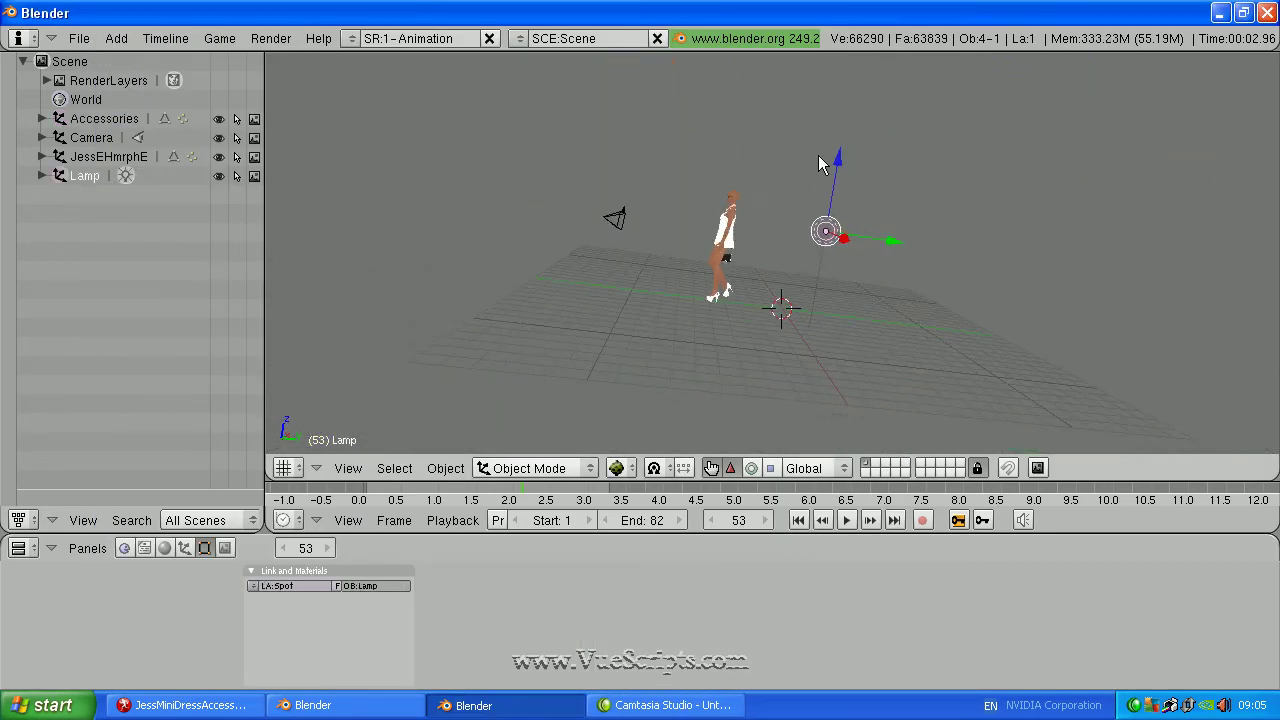
{"action": "left_click_drag", "start_coordinate": [894, 241], "coordinate": [648, 197]}
{"action": "middle_click_drag", "start_coordinate": [648, 197], "coordinate": [691, 313]}
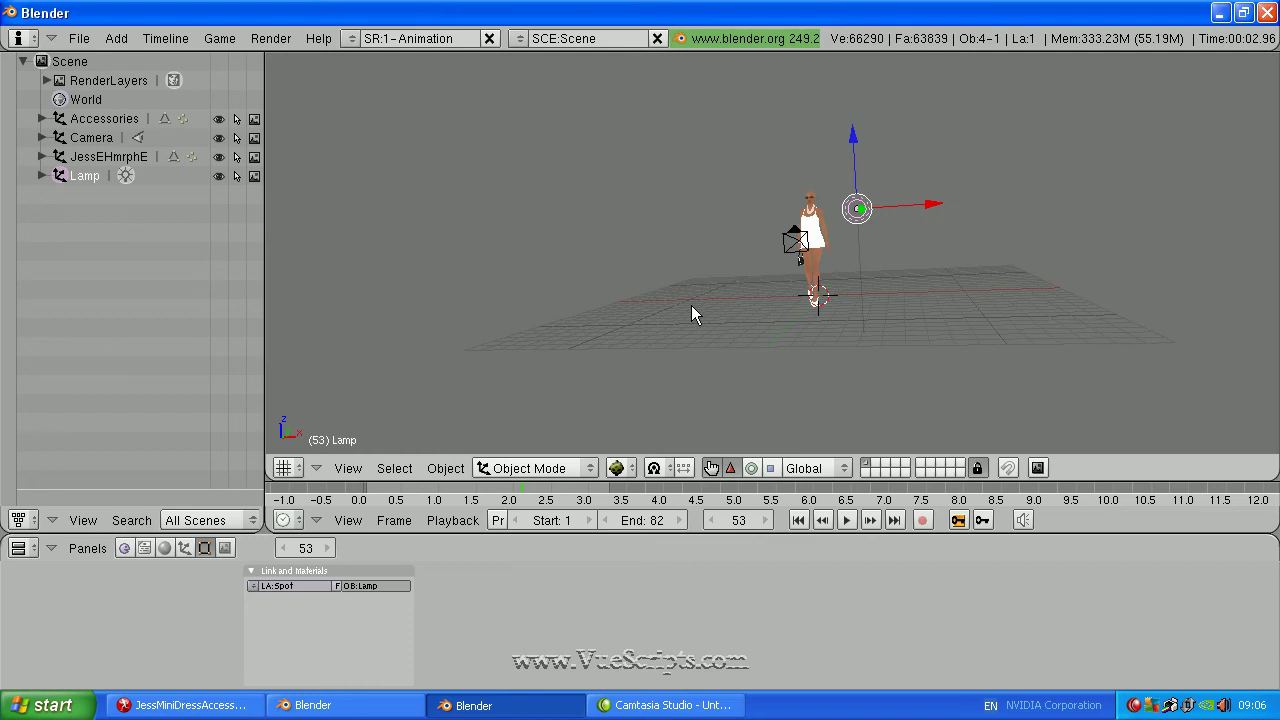
Re-render frame 53 to see the figure lit in its purple dress, then close the render.
{"action": "key", "text": "F12"}
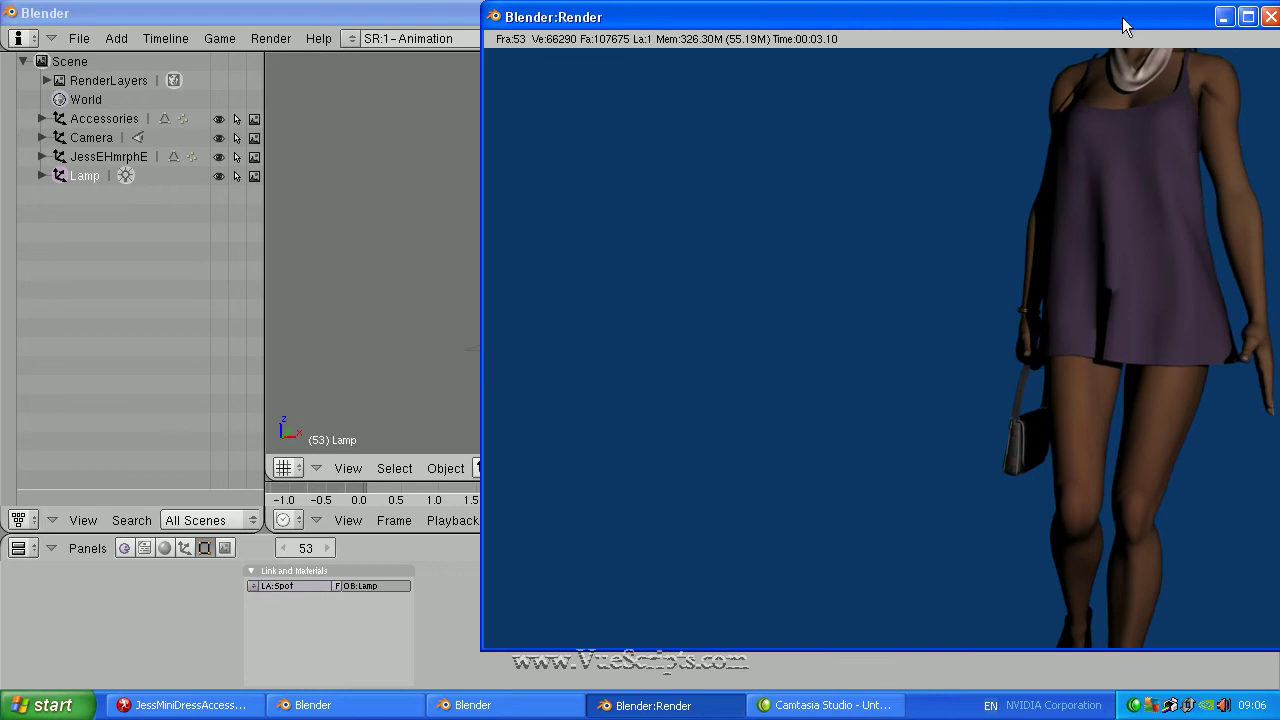
{"action": "left_click_drag", "start_coordinate": [1122, 17], "coordinate": [764, 5]}
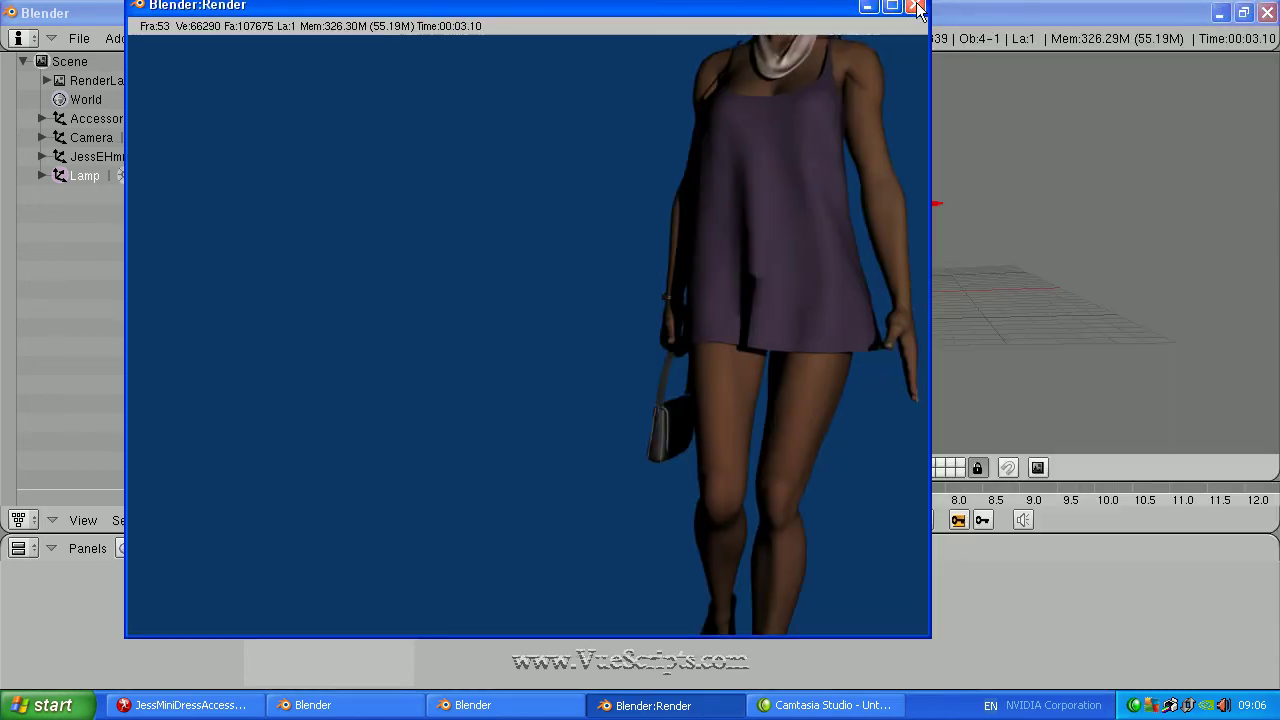
{"action": "left_click", "coordinate": [916, 7]}
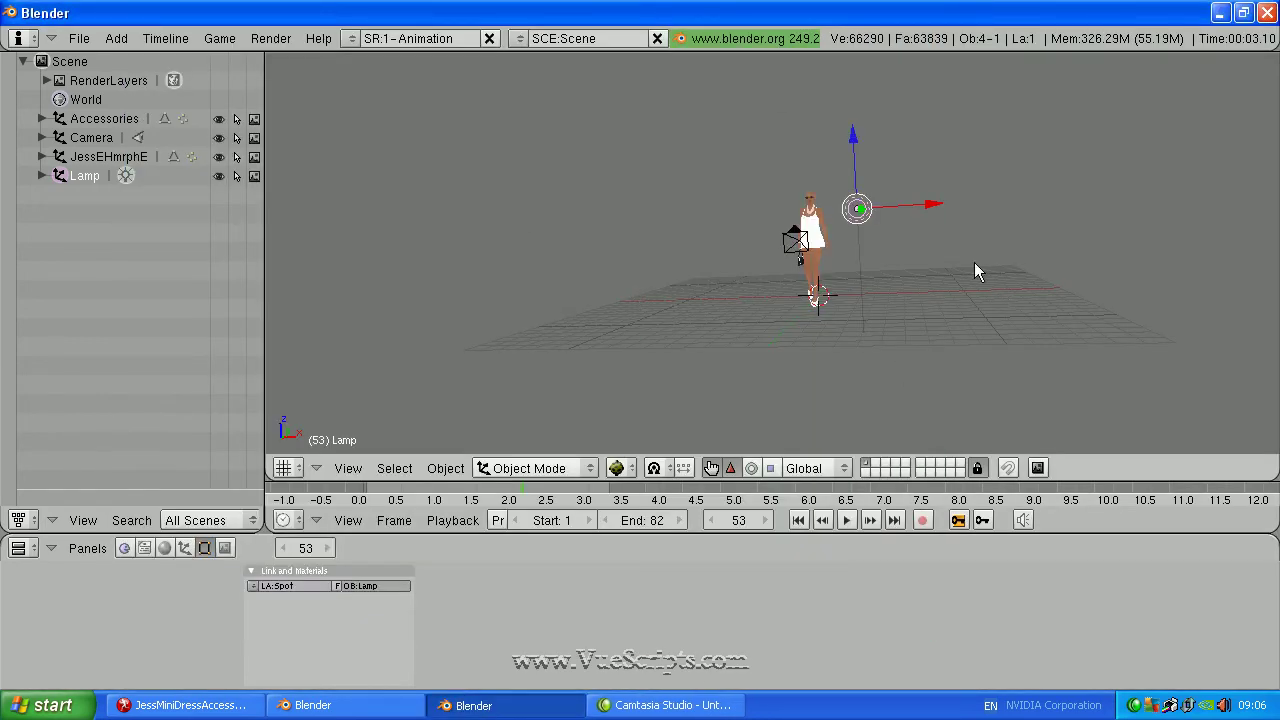
{"action": "middle_click_drag", "start_coordinate": [974, 262], "coordinate": [1176, 320]}
{"action": "middle_click_drag", "start_coordinate": [1105, 283], "coordinate": [867, 303]}
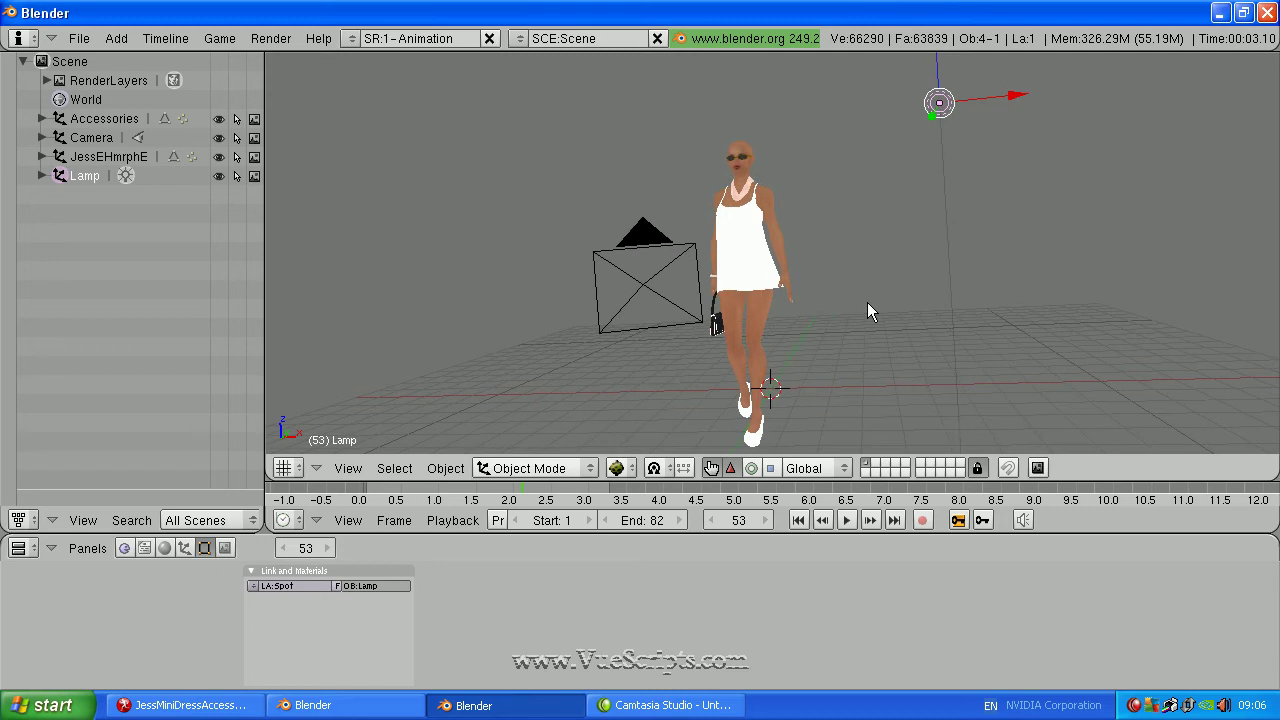
Render frame 53 through the camera, showing the lit figure on blue, then close it.
{"action": "key", "text": "KP_0"}
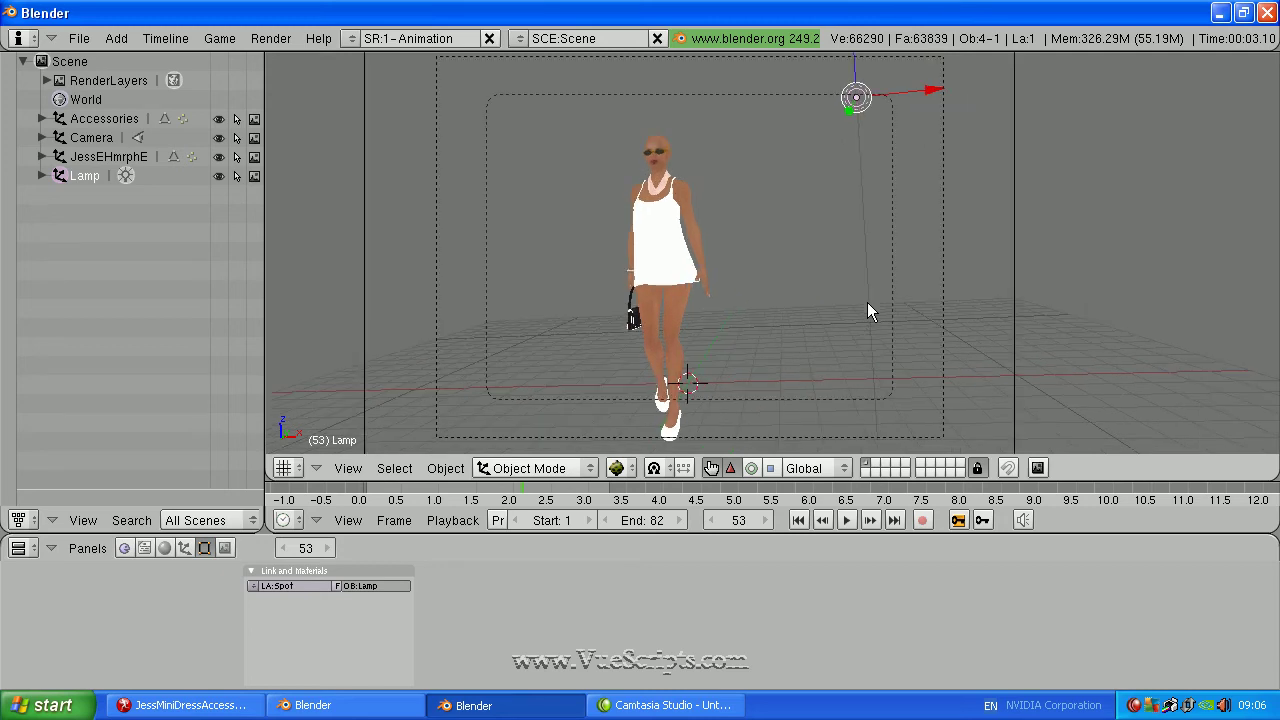
{"action": "key", "text": "F12"}
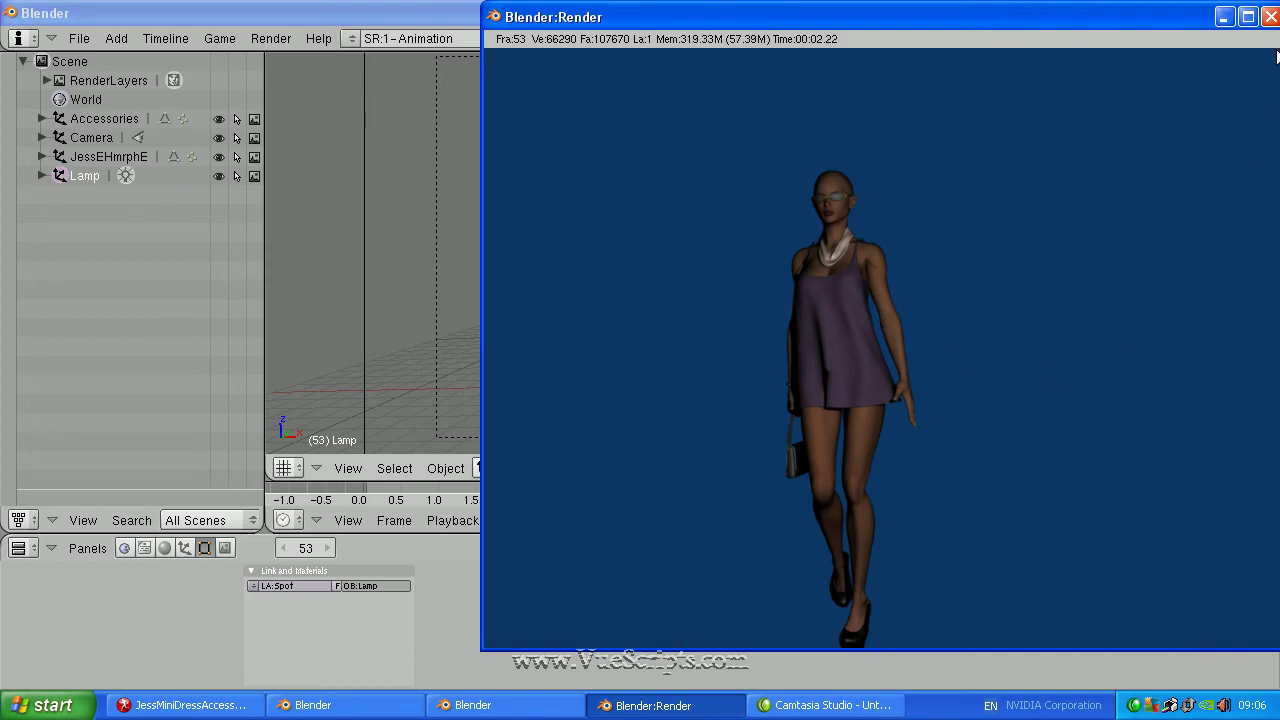
{"action": "left_click", "coordinate": [1268, 16]}
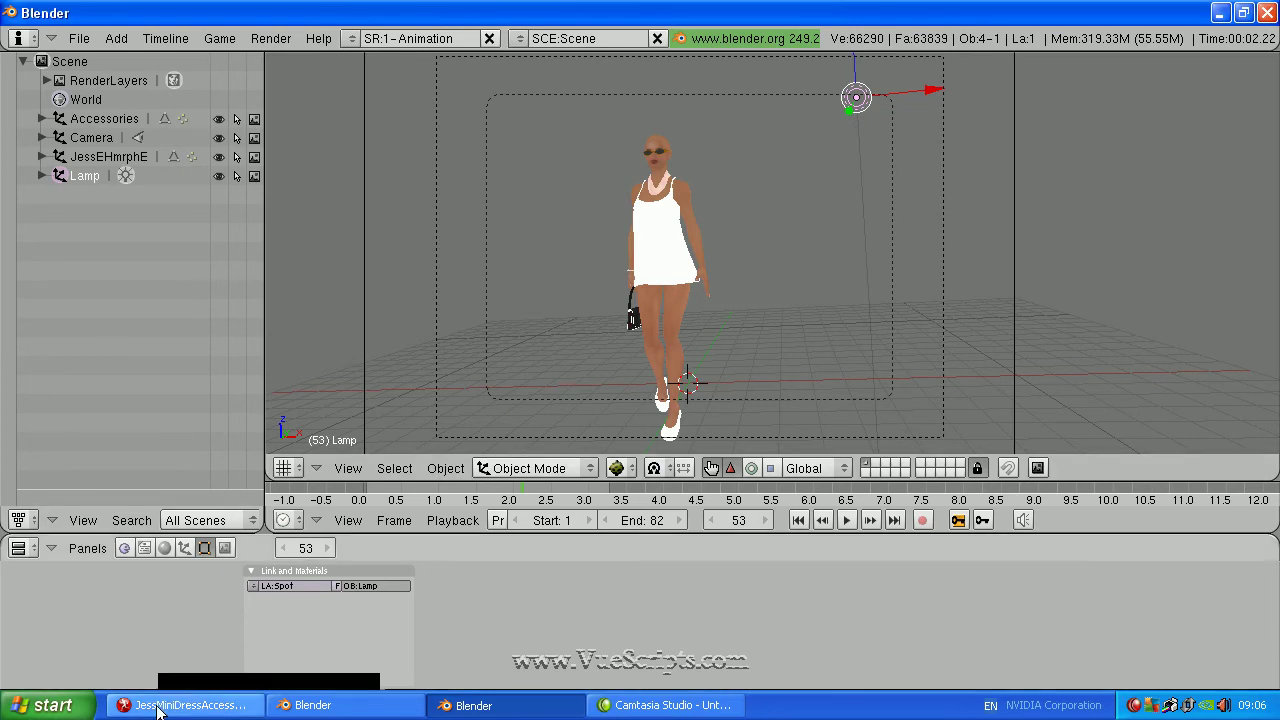
Start a new empty scene, erasing everything in the current one.
{"action": "left_click", "coordinate": [80, 39]}
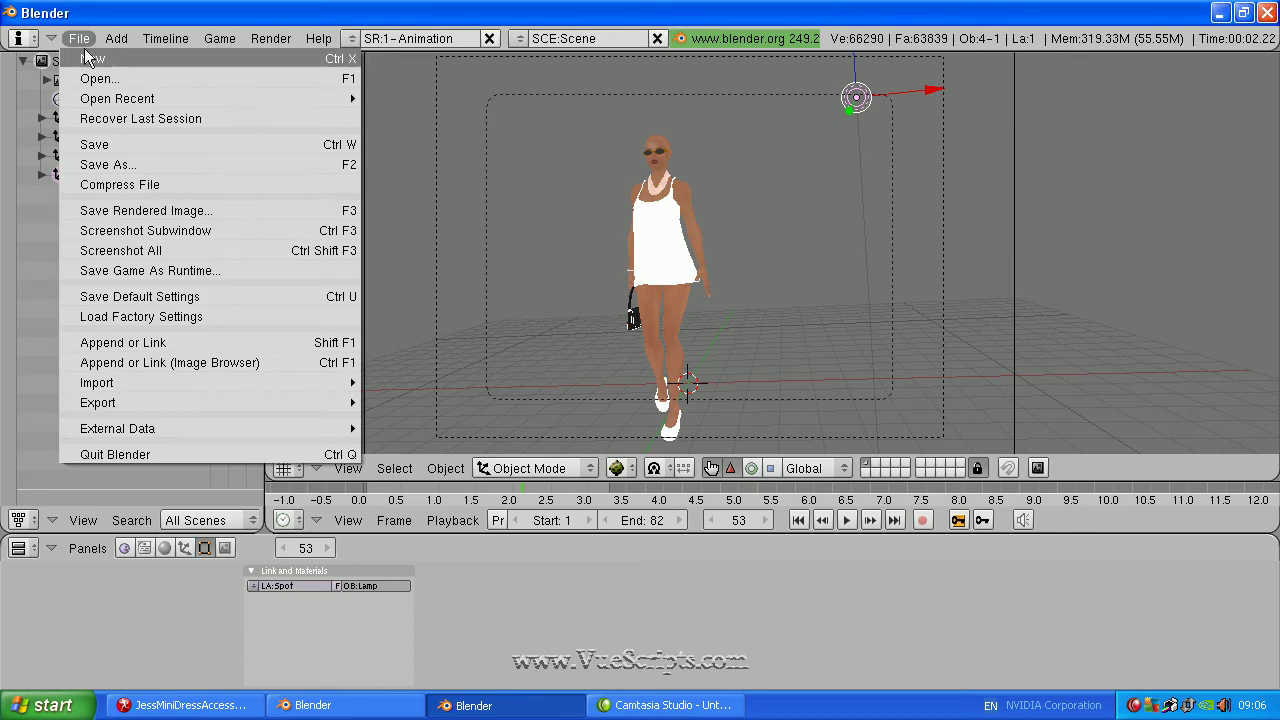
{"action": "left_click", "coordinate": [80, 40]}
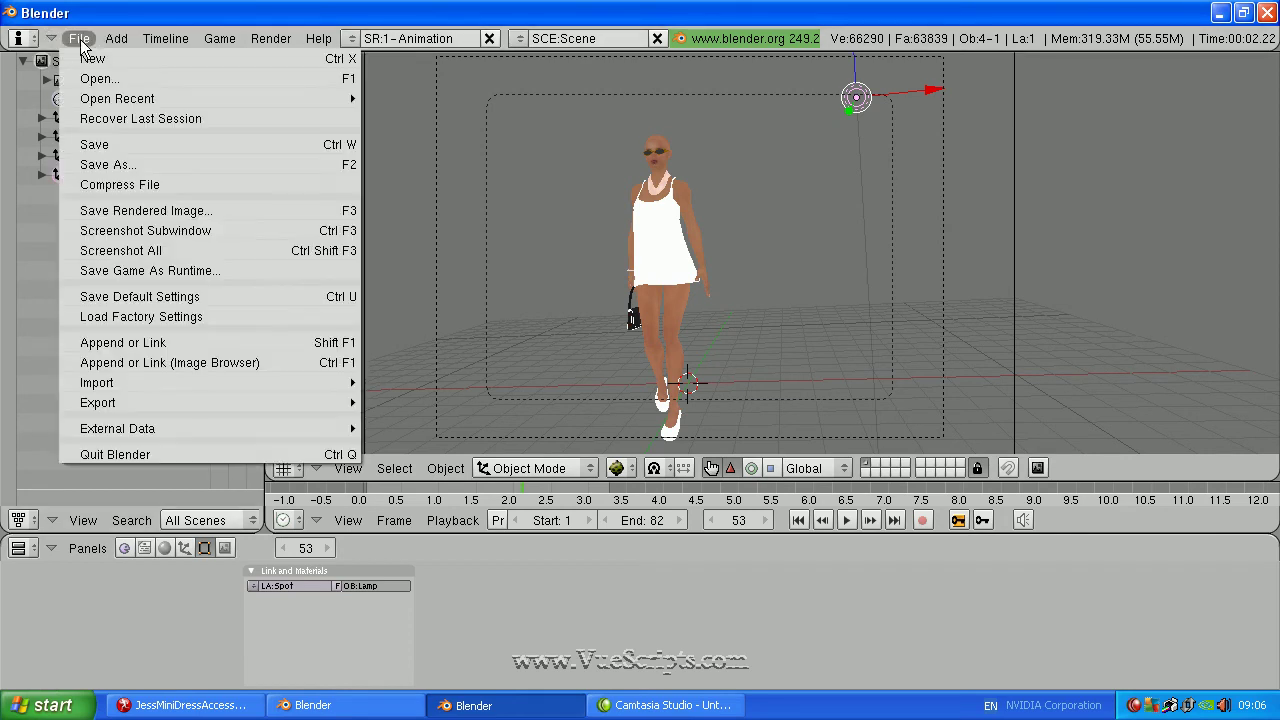
{"action": "left_click", "coordinate": [91, 58]}
{"action": "left_click", "coordinate": [91, 58]}
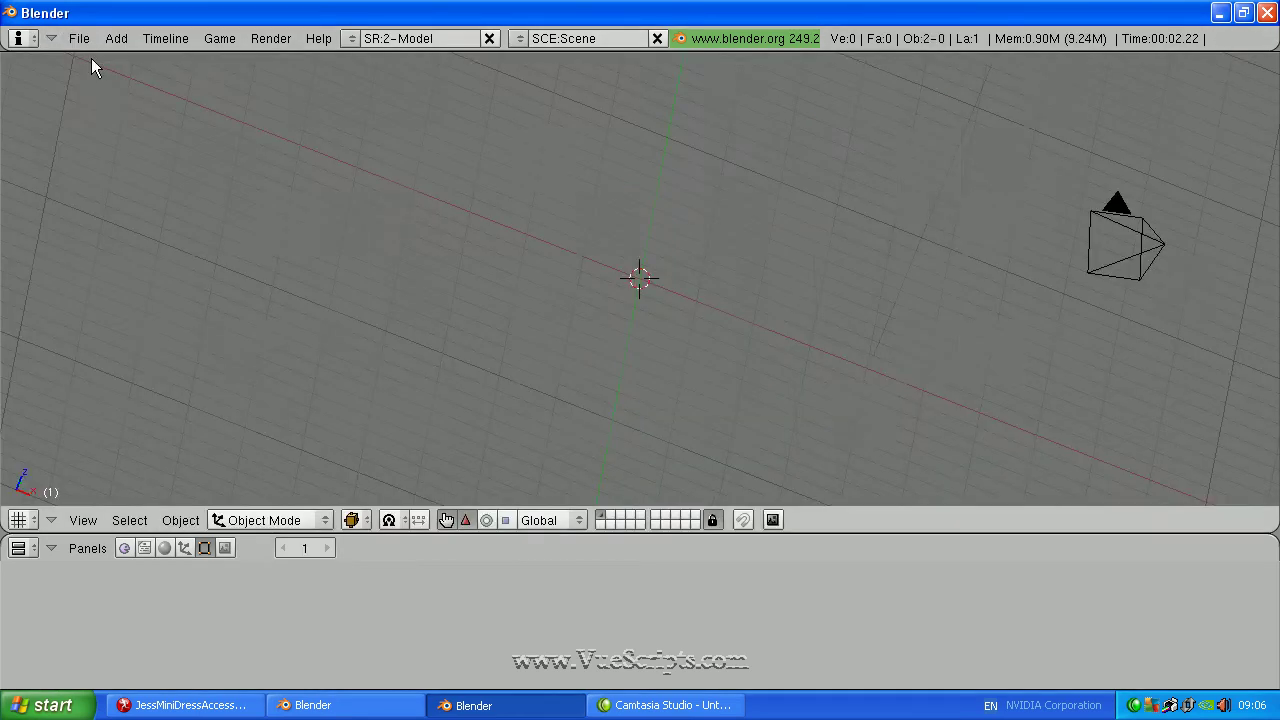
Choose AllObjects.obj from z:\PoserTemp\ in the Wavefront OBJ importer.
{"action": "left_click", "coordinate": [79, 38]}
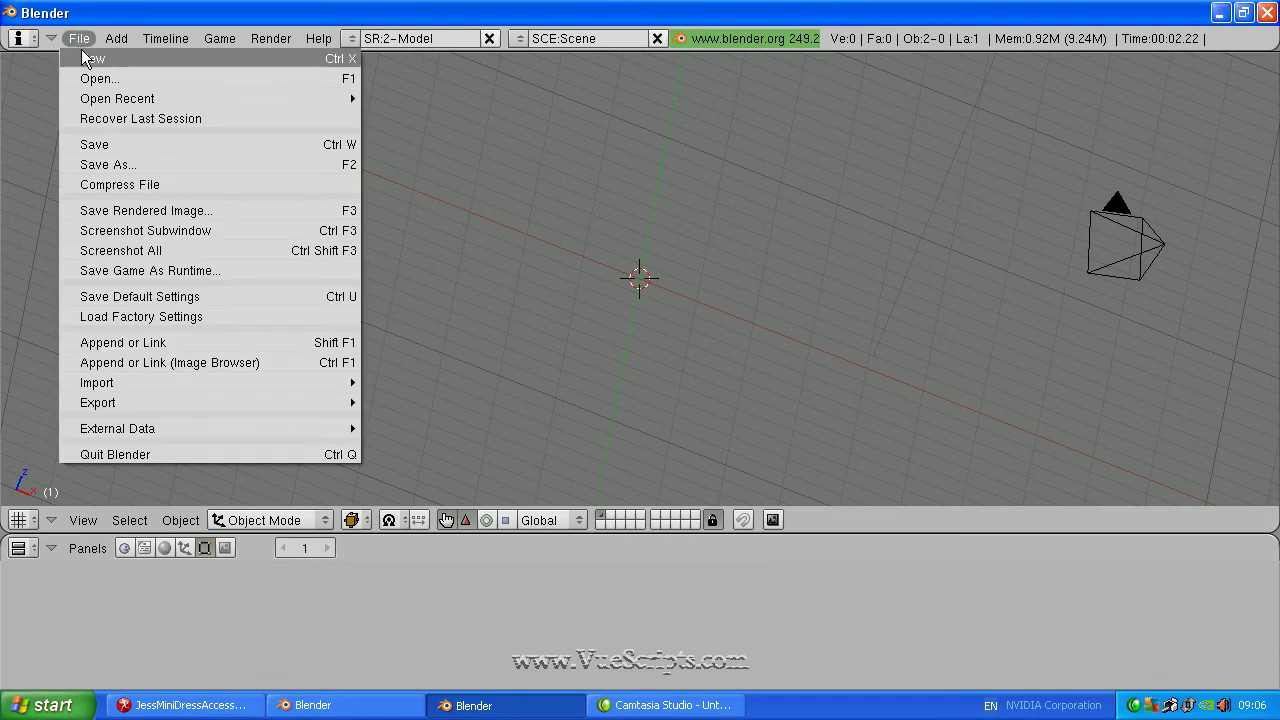
{"action": "mouse_move", "coordinate": [139, 383]}
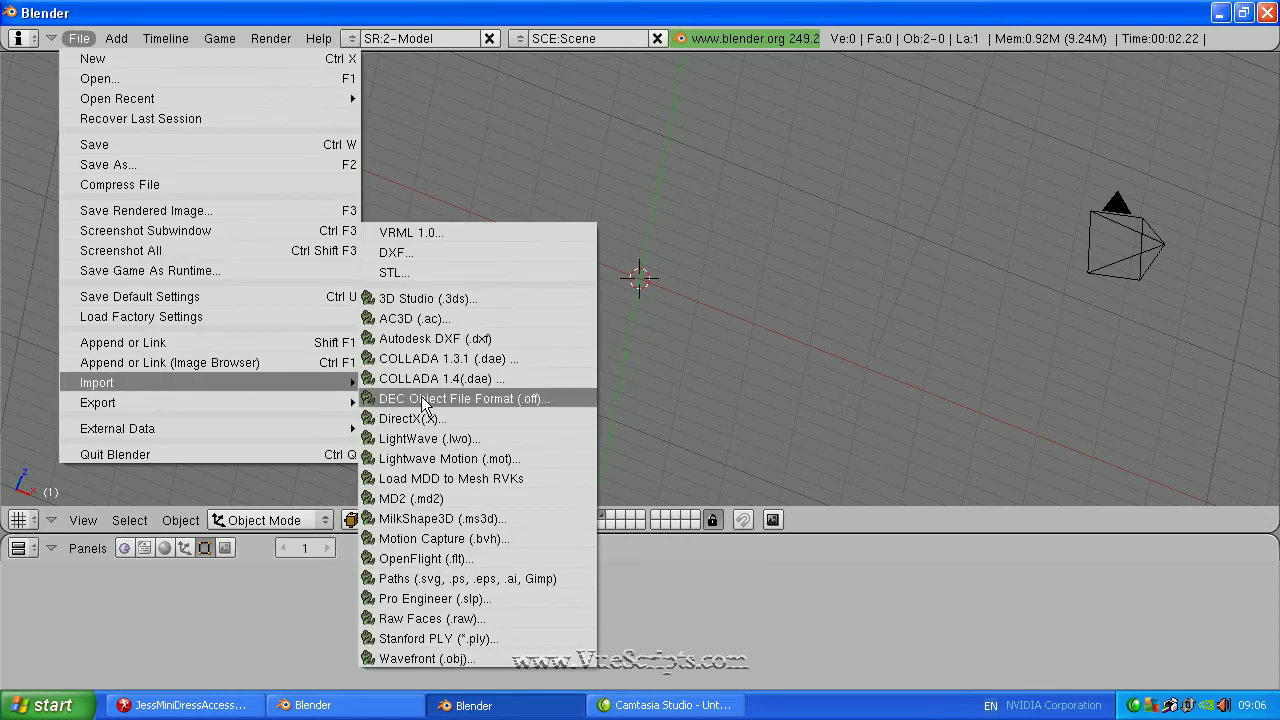
{"action": "left_click", "coordinate": [438, 656]}
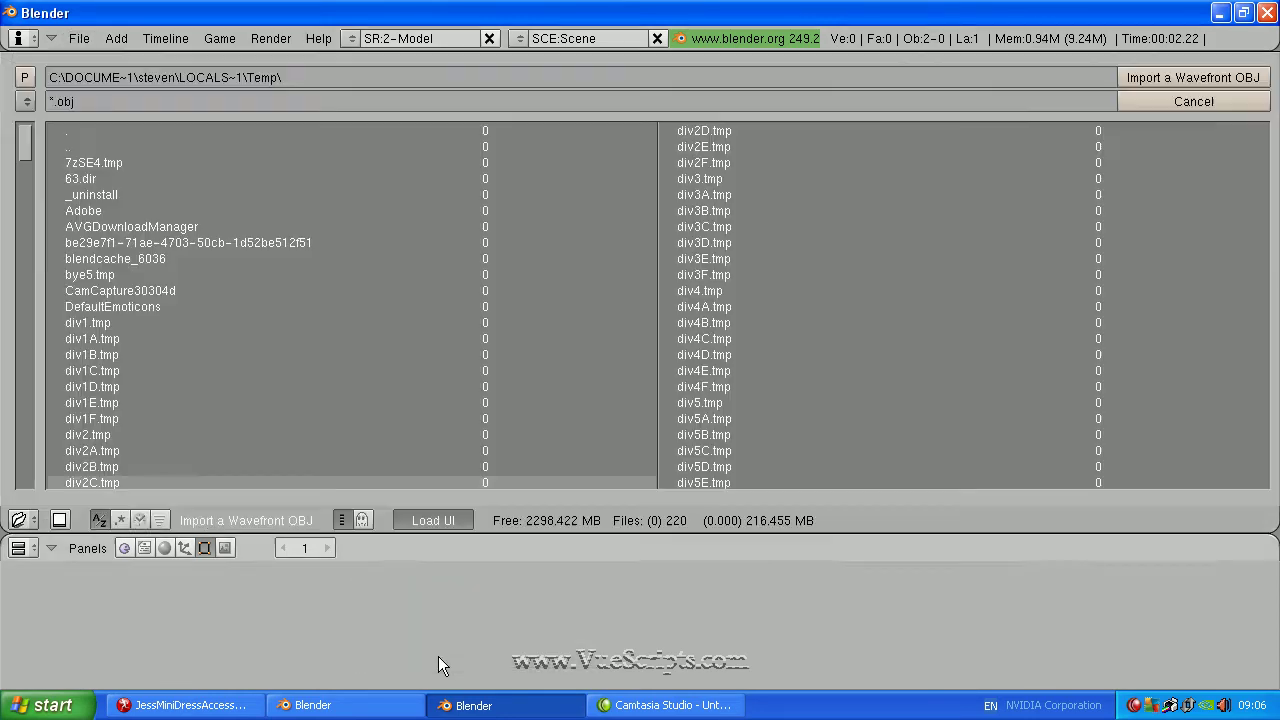
{"action": "left_click", "coordinate": [24, 104]}
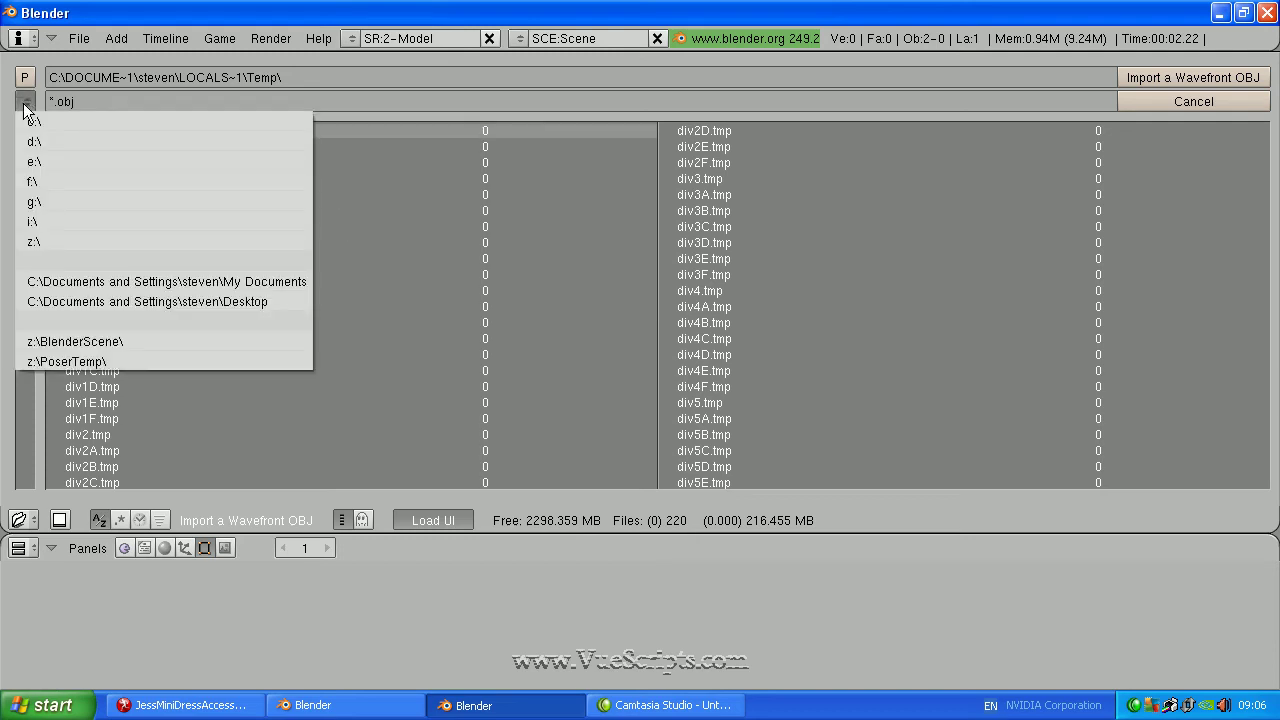
{"action": "left_click", "coordinate": [95, 362]}
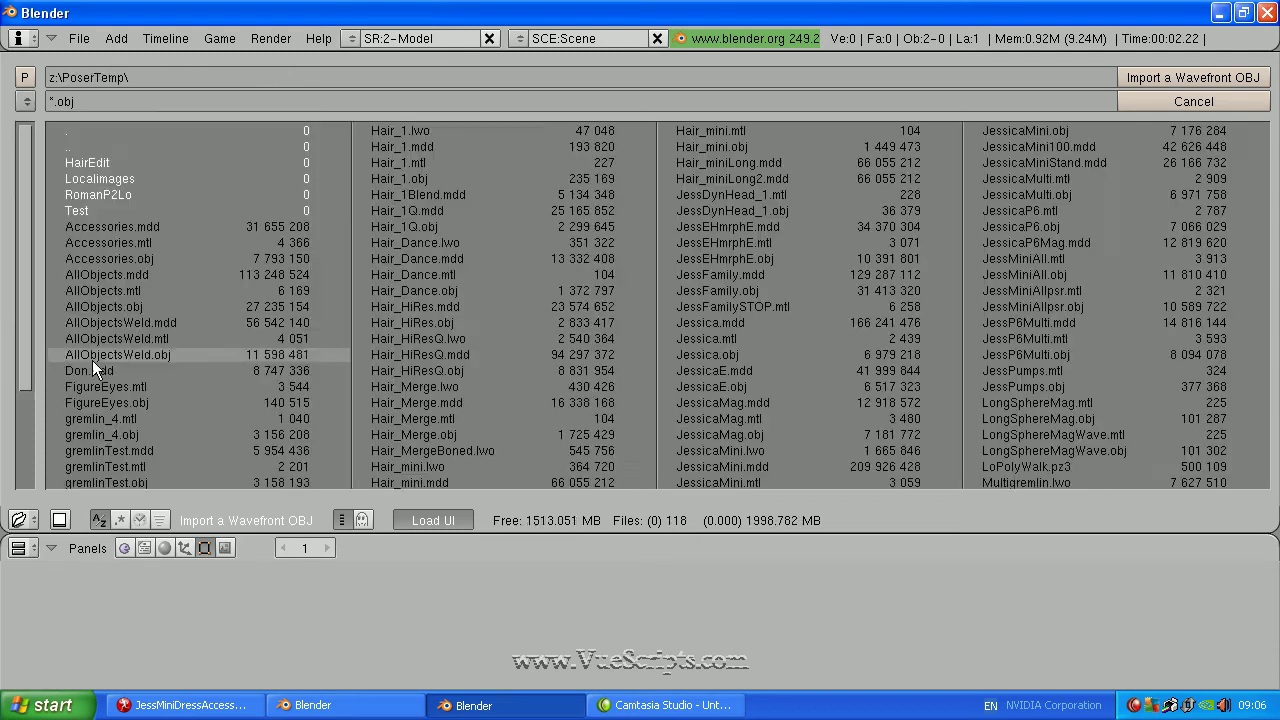
{"action": "left_click", "coordinate": [92, 306]}
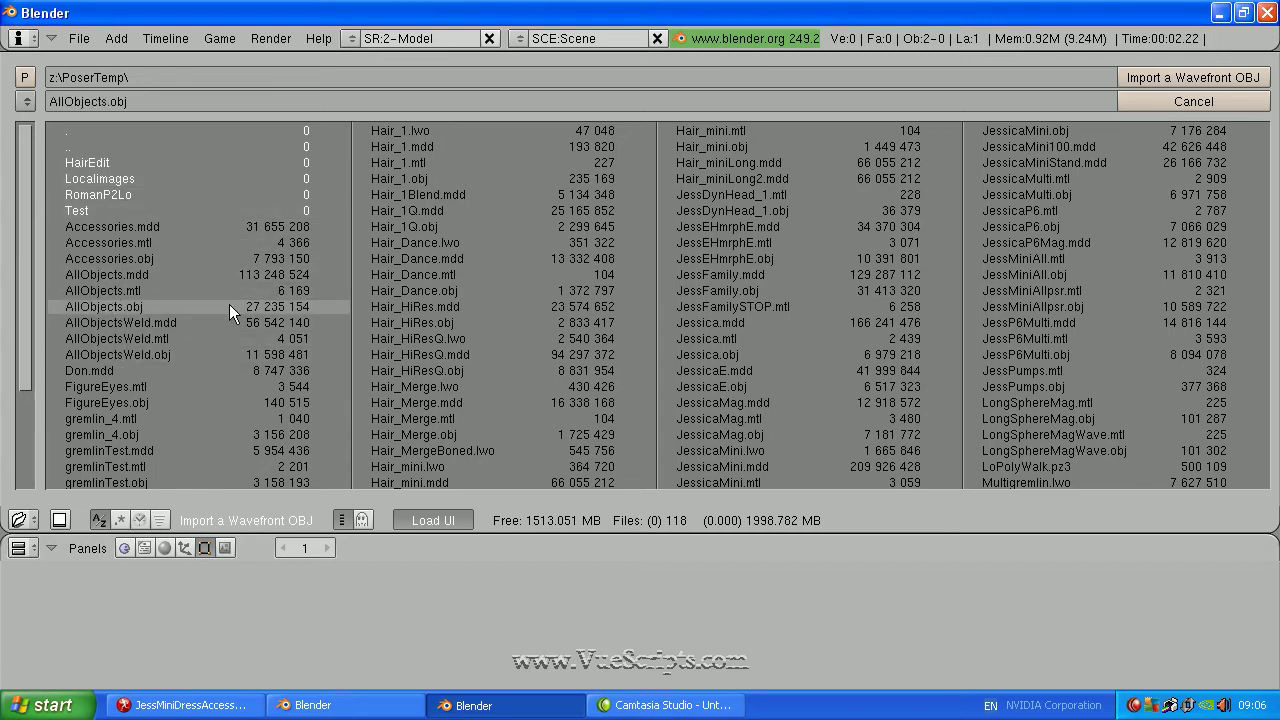
Import it as one object with Object, Group and Material splitting off, then switch to Poser.
{"action": "left_click", "coordinate": [1177, 77]}
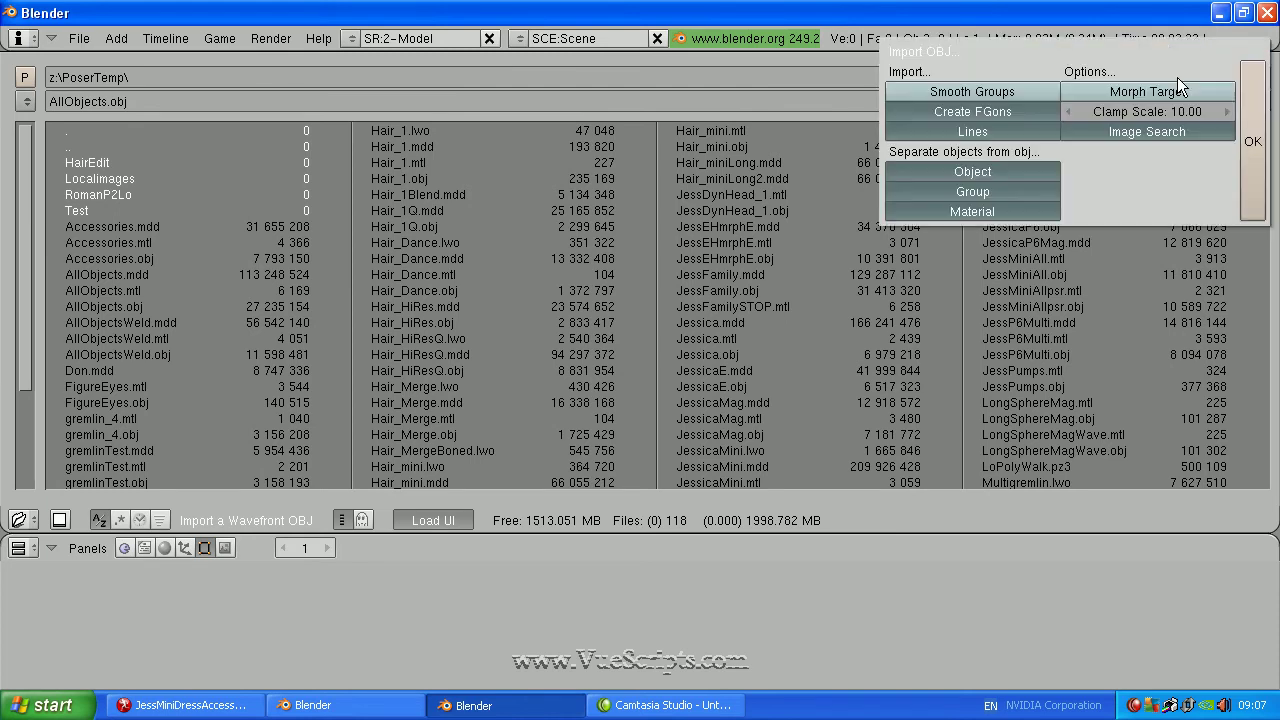
{"action": "left_click", "coordinate": [972, 171]}
{"action": "left_click", "coordinate": [975, 191]}
{"action": "left_click", "coordinate": [986, 211]}
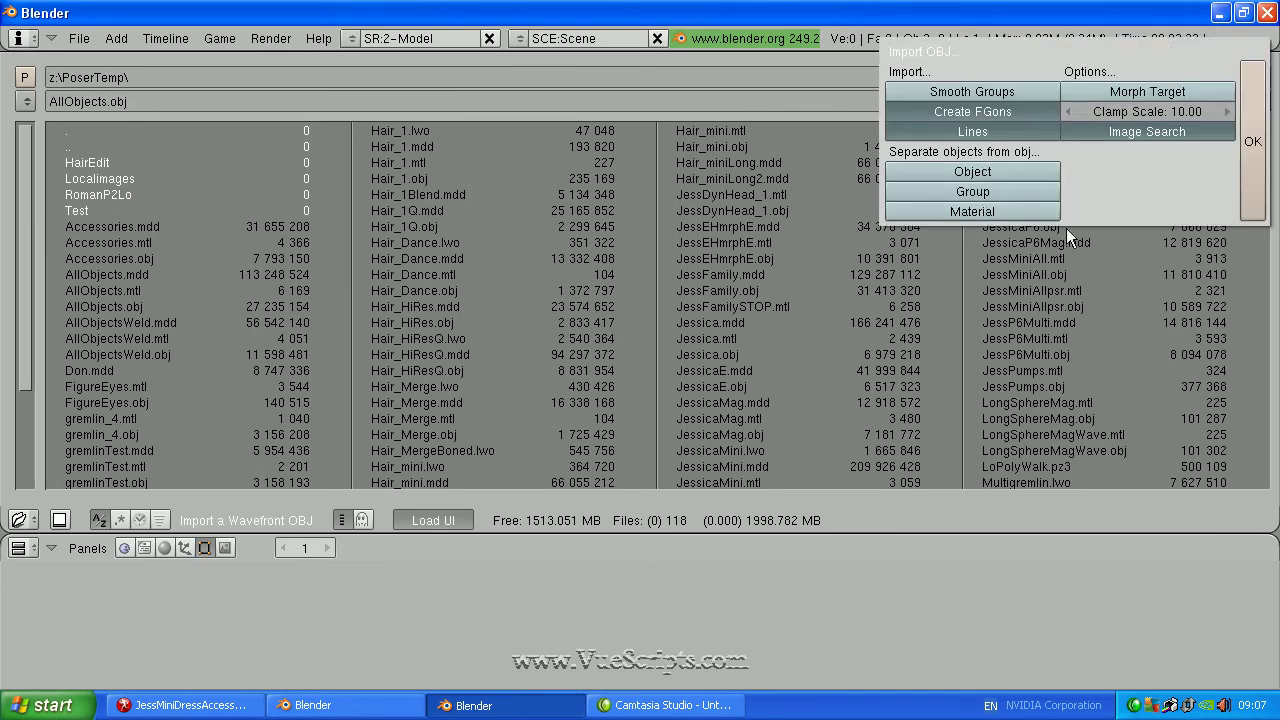
{"action": "left_click", "coordinate": [1250, 152]}
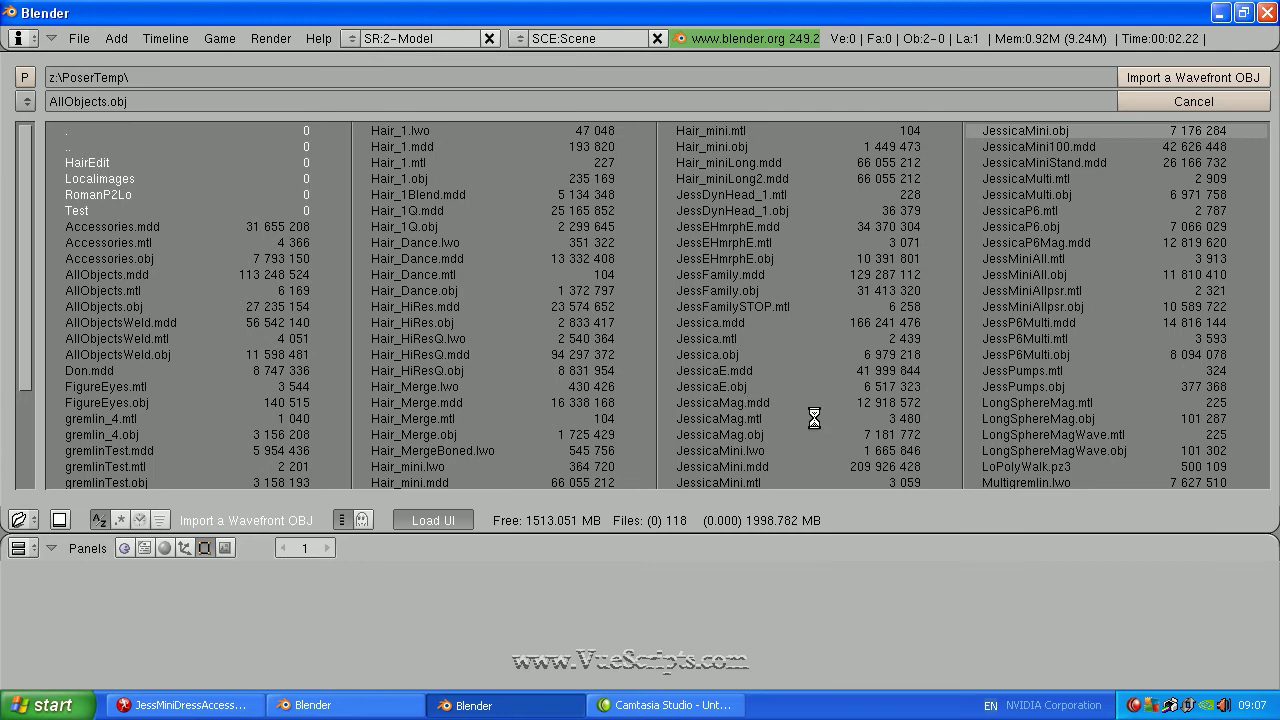
{"action": "left_click", "coordinate": [183, 706]}
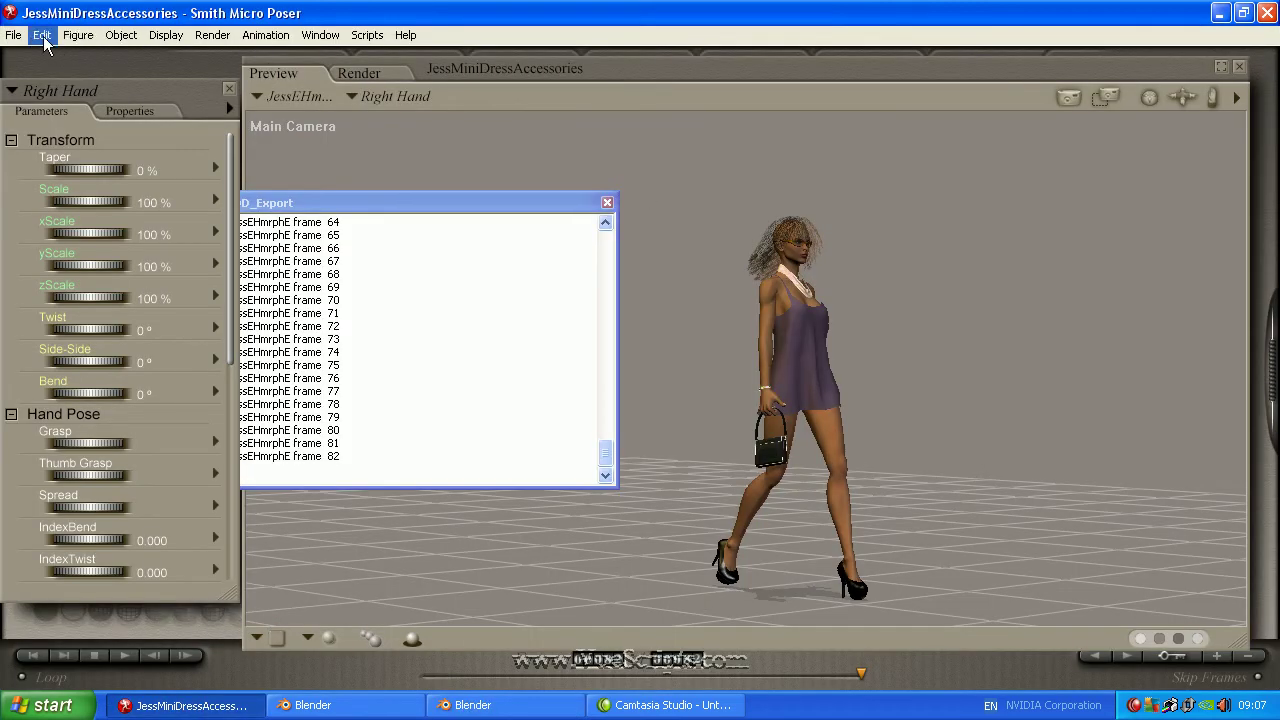
Open recent JessFamily.pz3 in Poser without saving changes, then return to Blender.
{"action": "left_click", "coordinate": [12, 35]}
{"action": "mouse_move", "coordinate": [48, 86]}
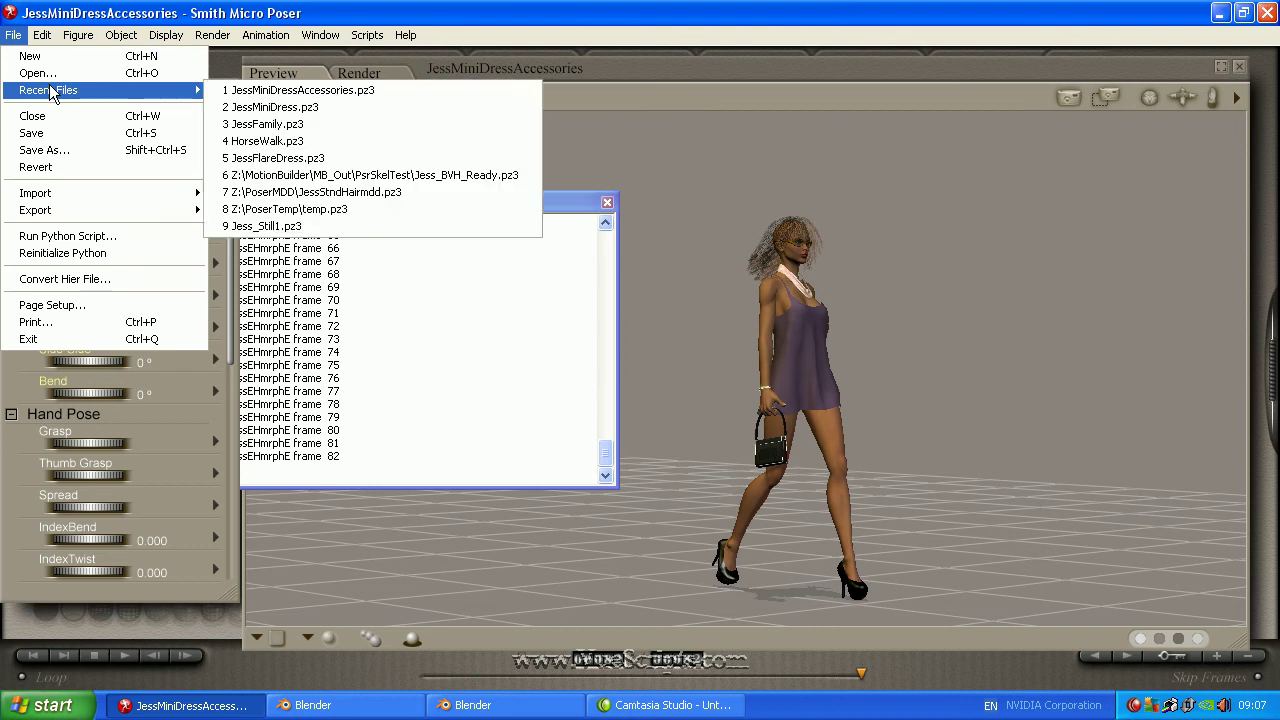
{"action": "left_click", "coordinate": [267, 124]}
{"action": "left_click", "coordinate": [652, 412]}
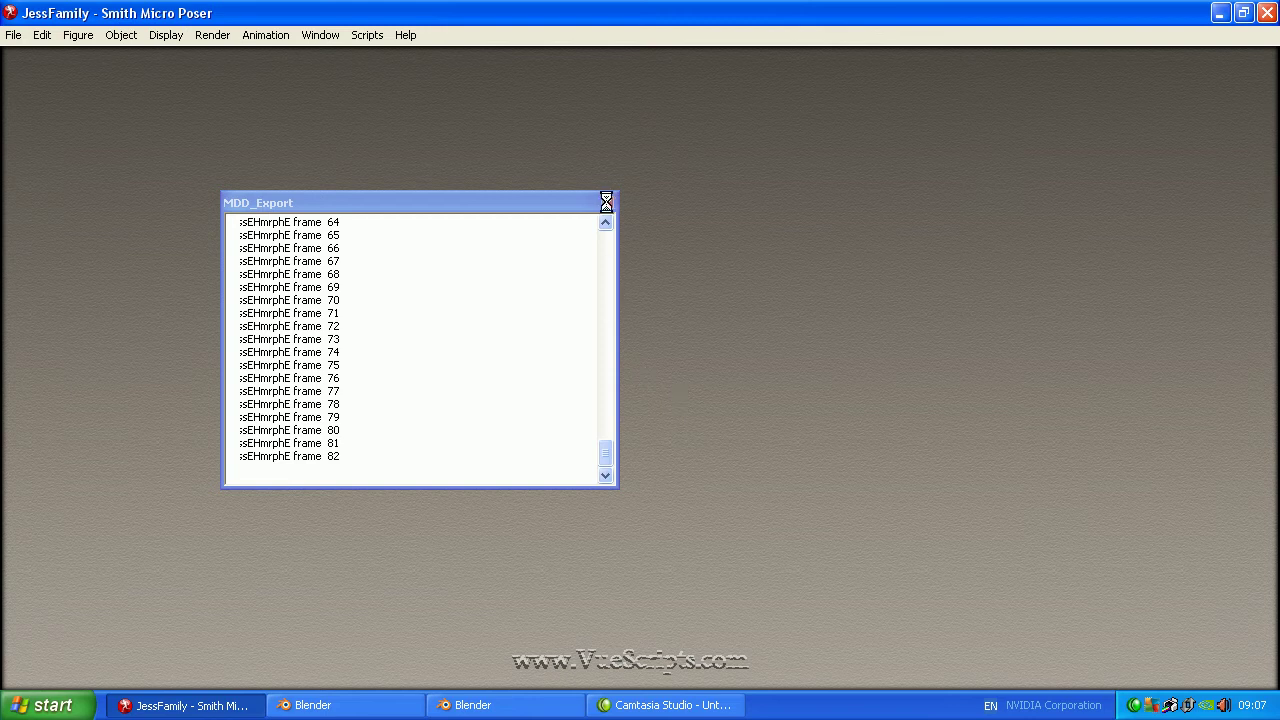
{"action": "left_click", "coordinate": [478, 706]}
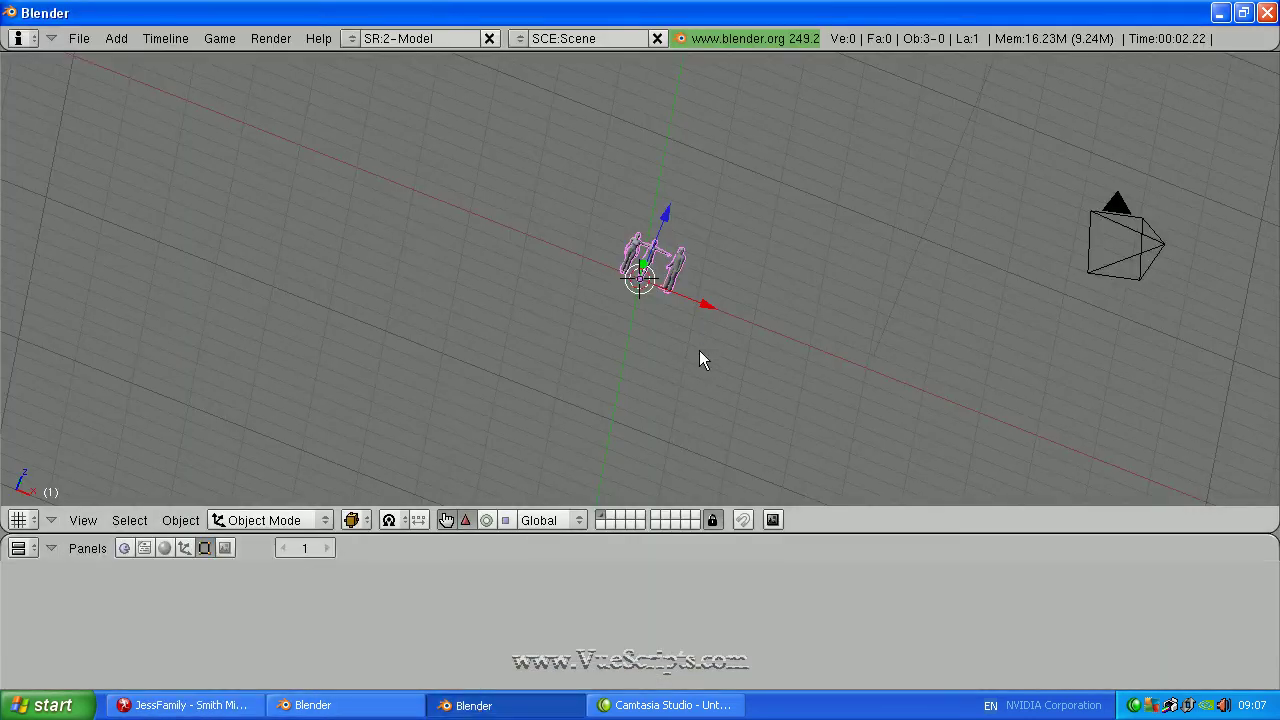
Select the AllObjects mesh and add a vertex group named AllMesh.
{"action": "scroll", "coordinate": [722, 232], "scroll_direction": "up", "scroll_amount": 7}
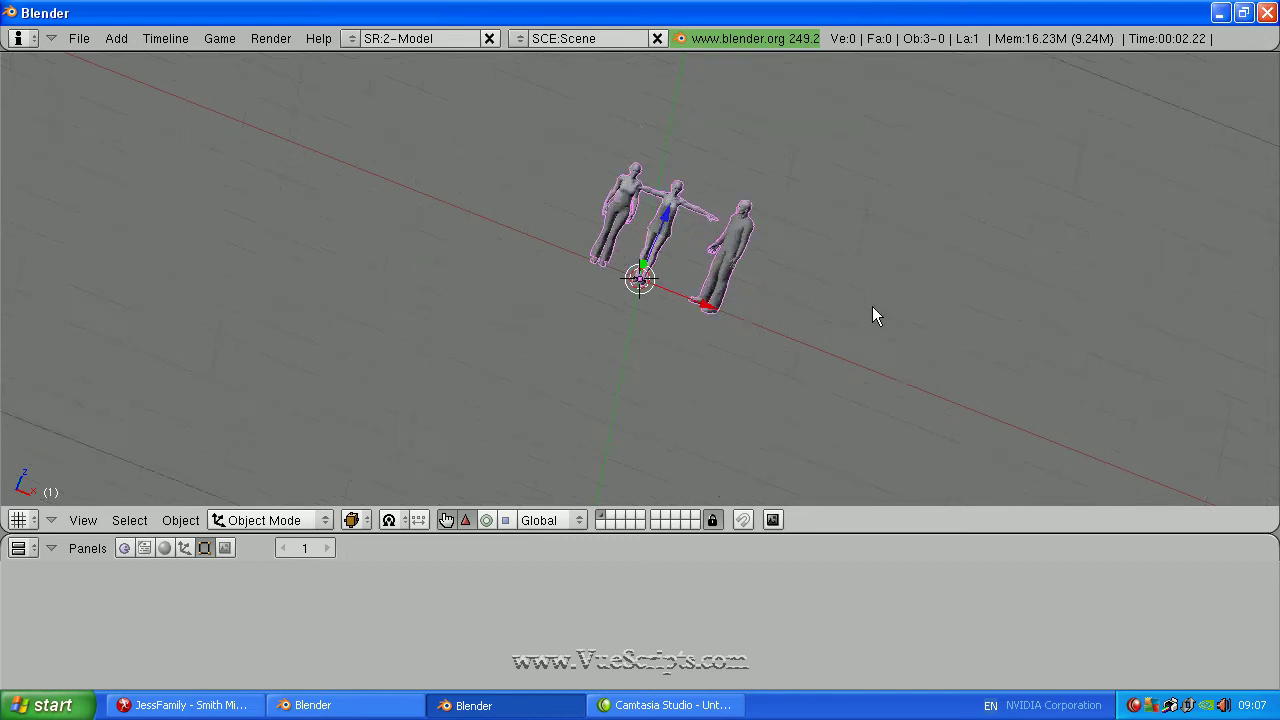
{"action": "middle_click_drag", "start_coordinate": [856, 300], "coordinate": [717, 371]}
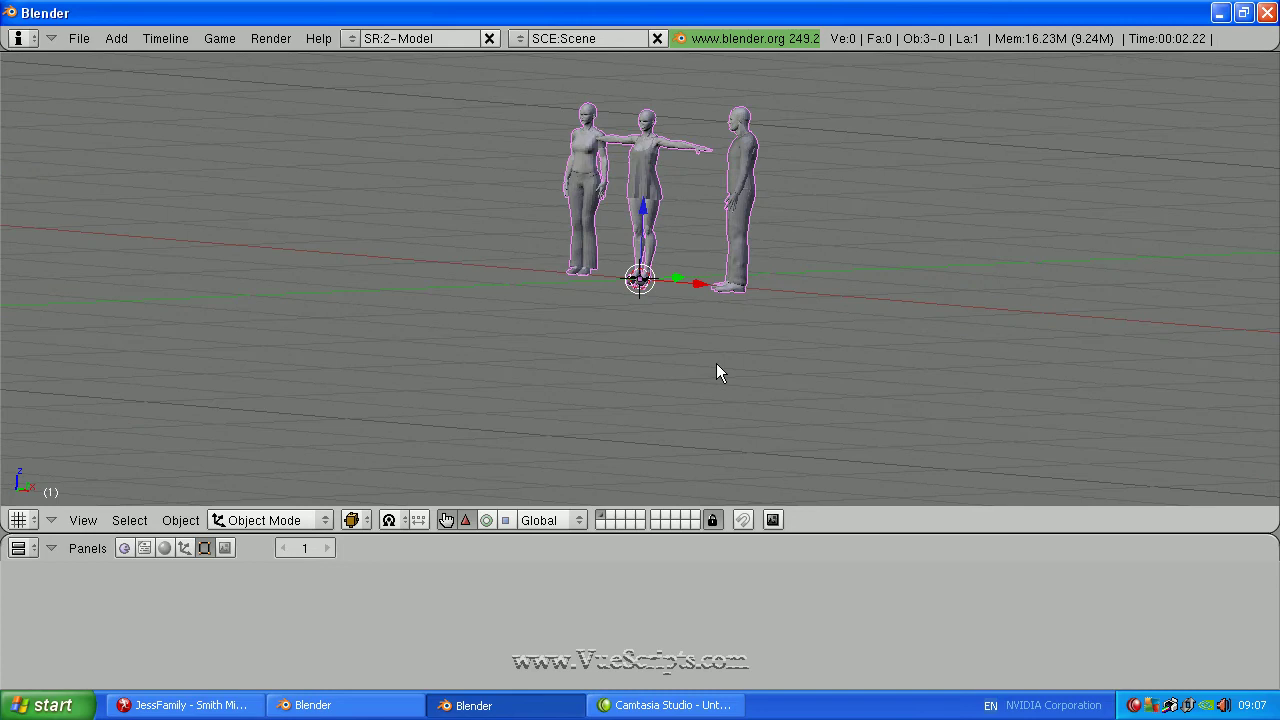
{"action": "right_click", "coordinate": [643, 188]}
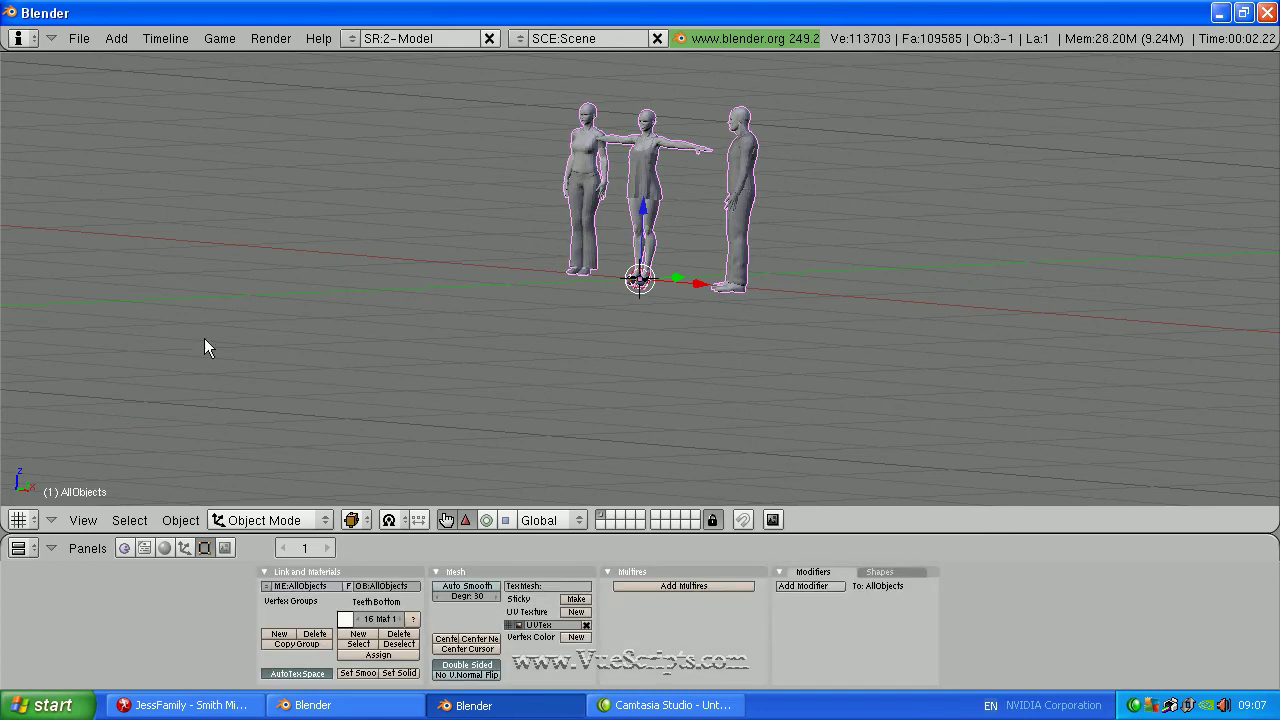
{"action": "left_click", "coordinate": [280, 634]}
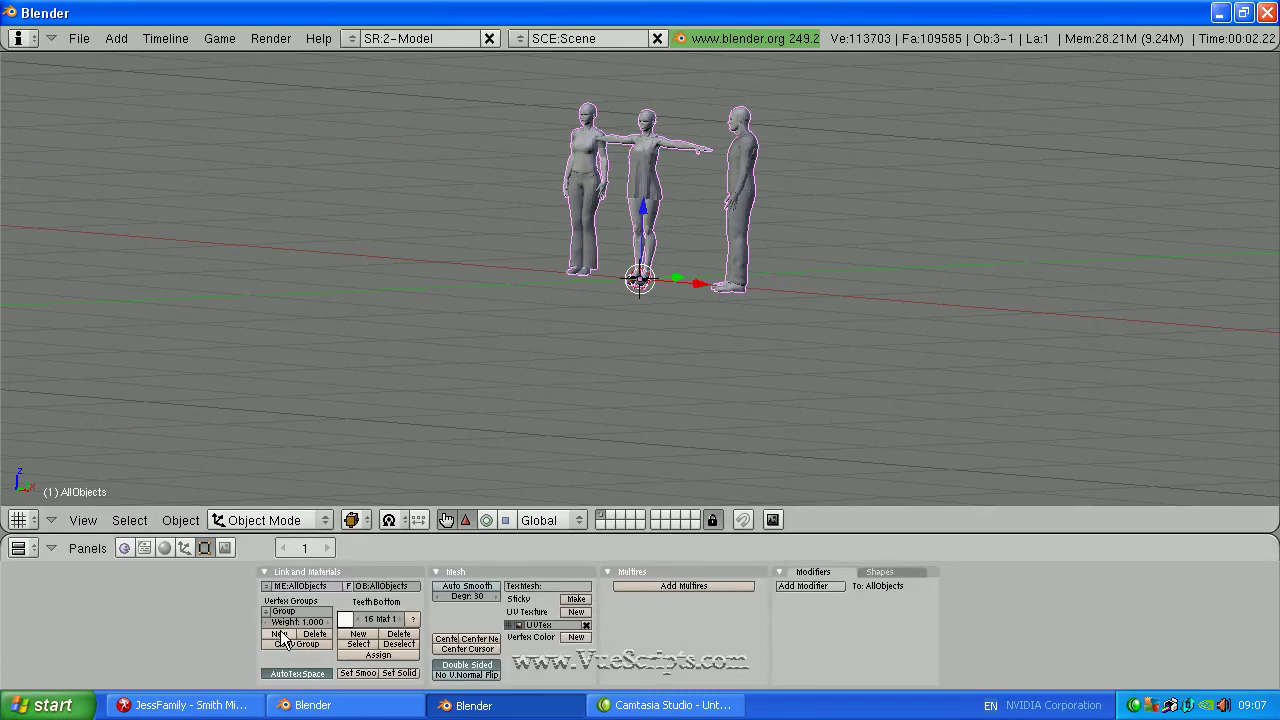
{"action": "left_click", "coordinate": [300, 613]}
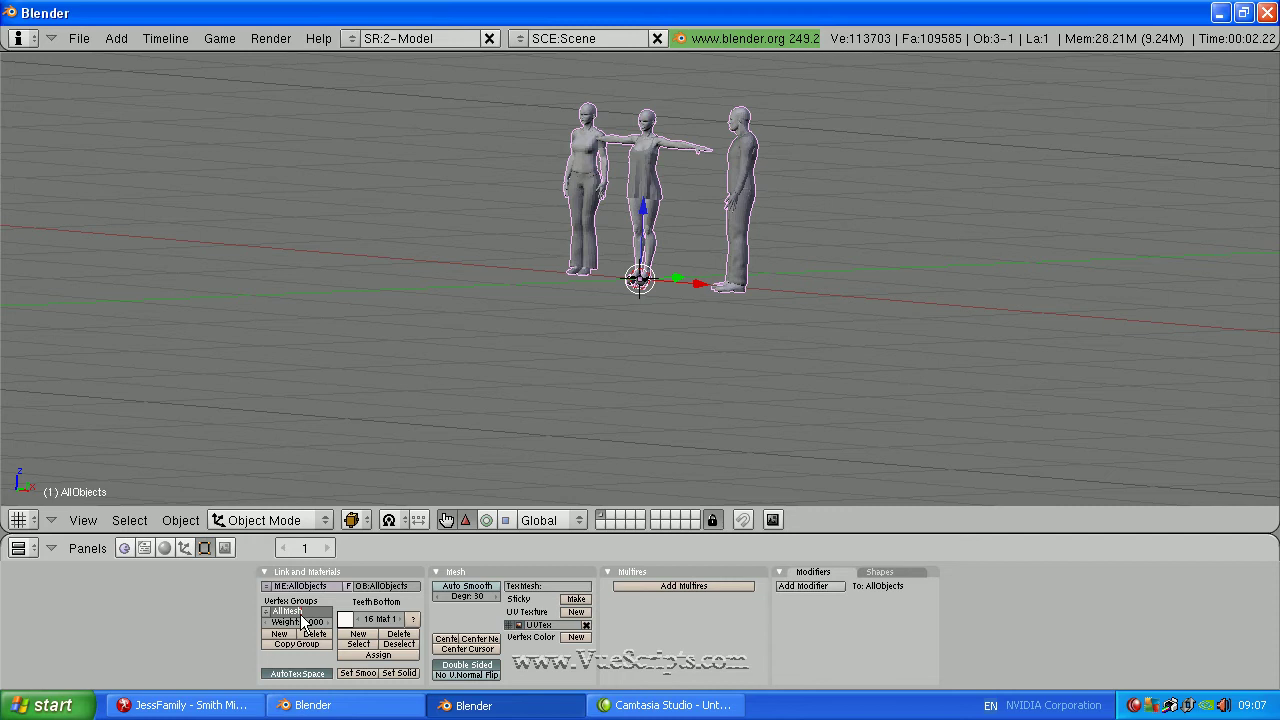
{"action": "key", "text": "Return"}
Load z:\PoserTemp\AllObjects.mdd onto the mesh as shape keys, then bring Poser to the front.
{"action": "left_click", "coordinate": [76, 37]}
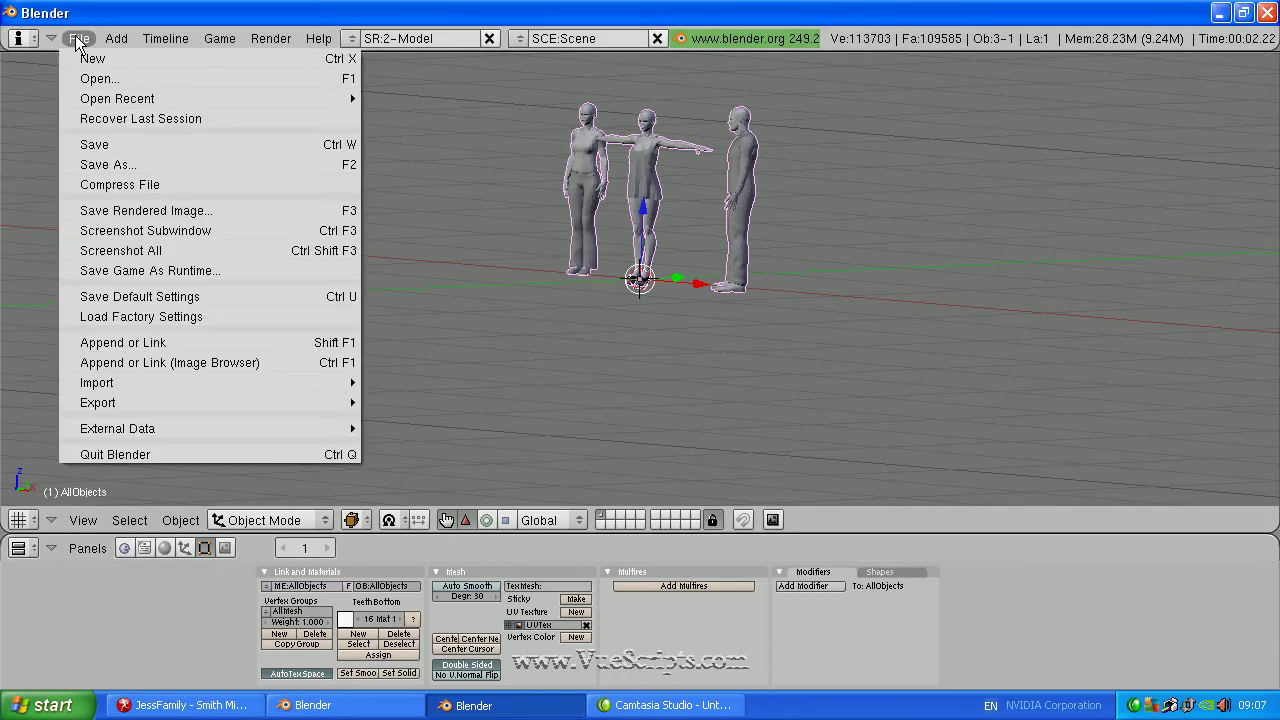
{"action": "mouse_move", "coordinate": [120, 390]}
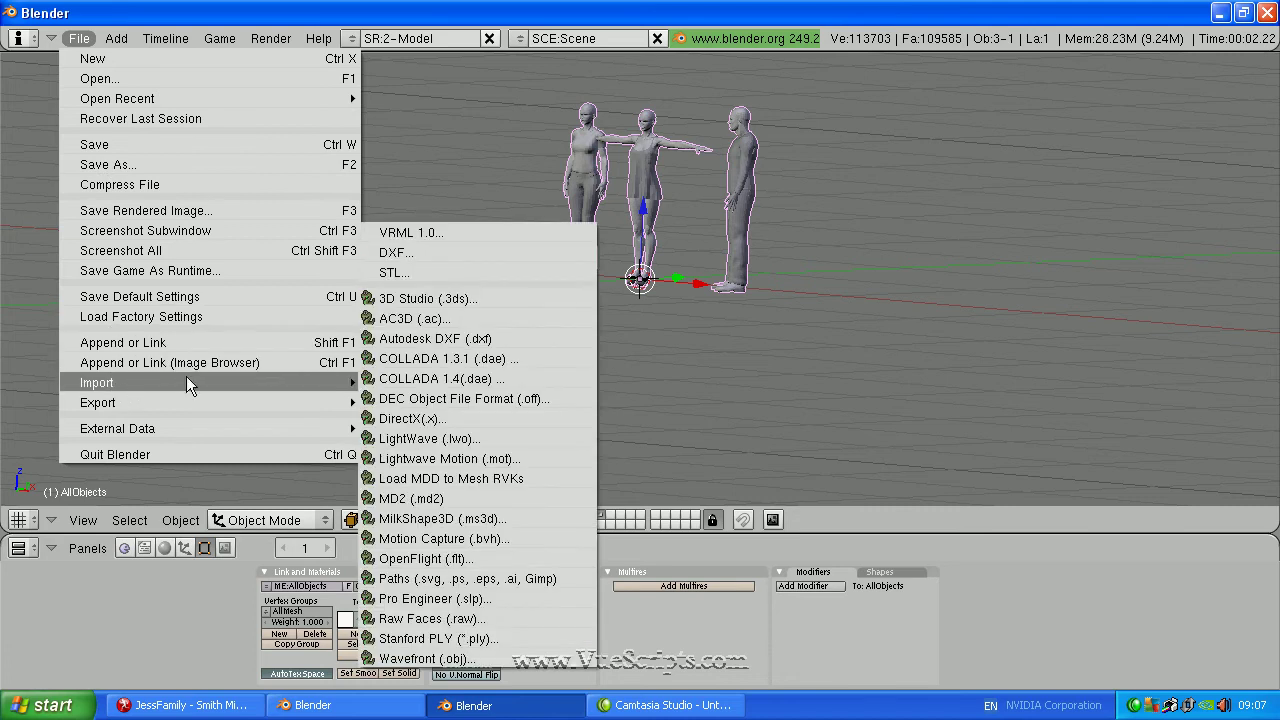
{"action": "left_click", "coordinate": [477, 480]}
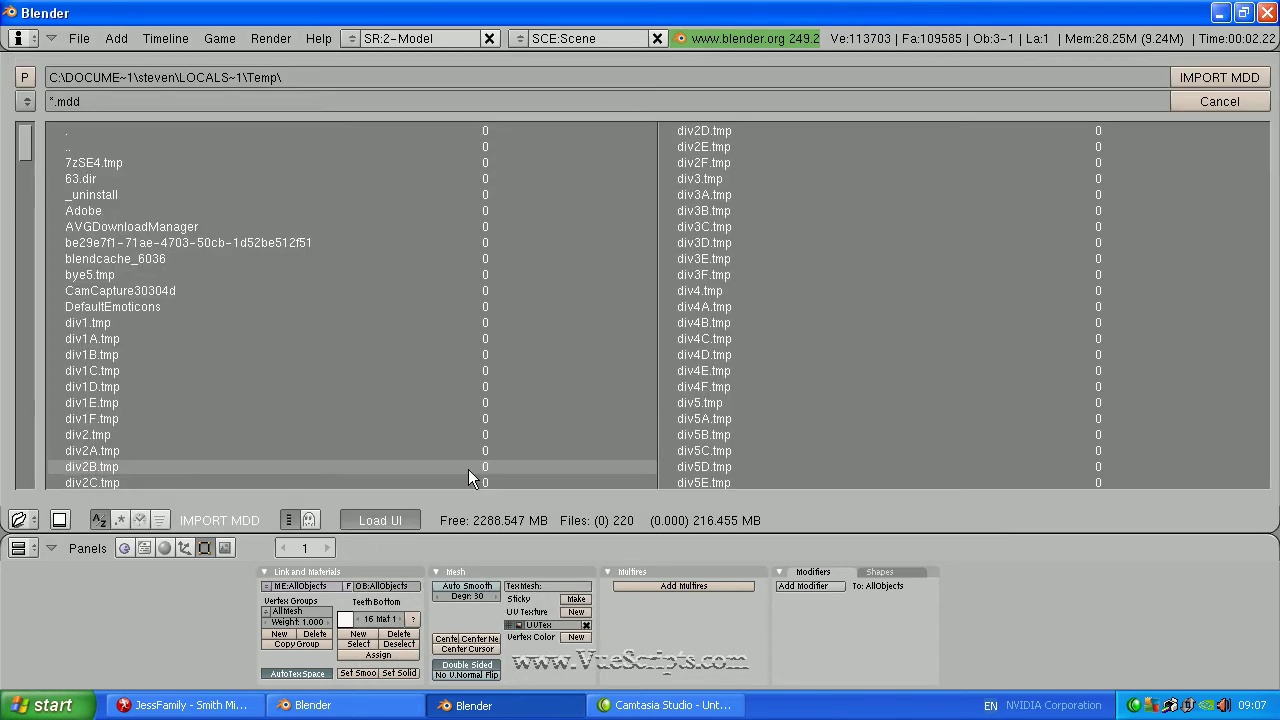
{"action": "left_click", "coordinate": [27, 103]}
{"action": "left_click", "coordinate": [91, 362]}
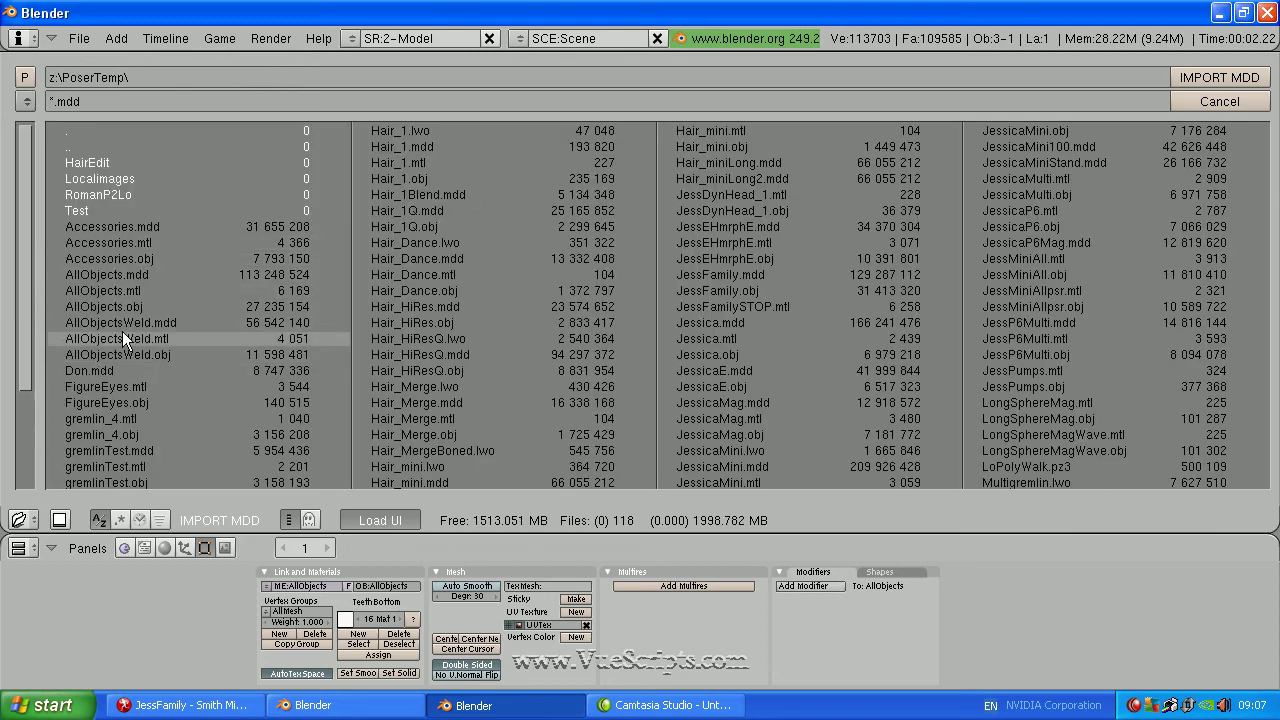
{"action": "left_click", "coordinate": [105, 274]}
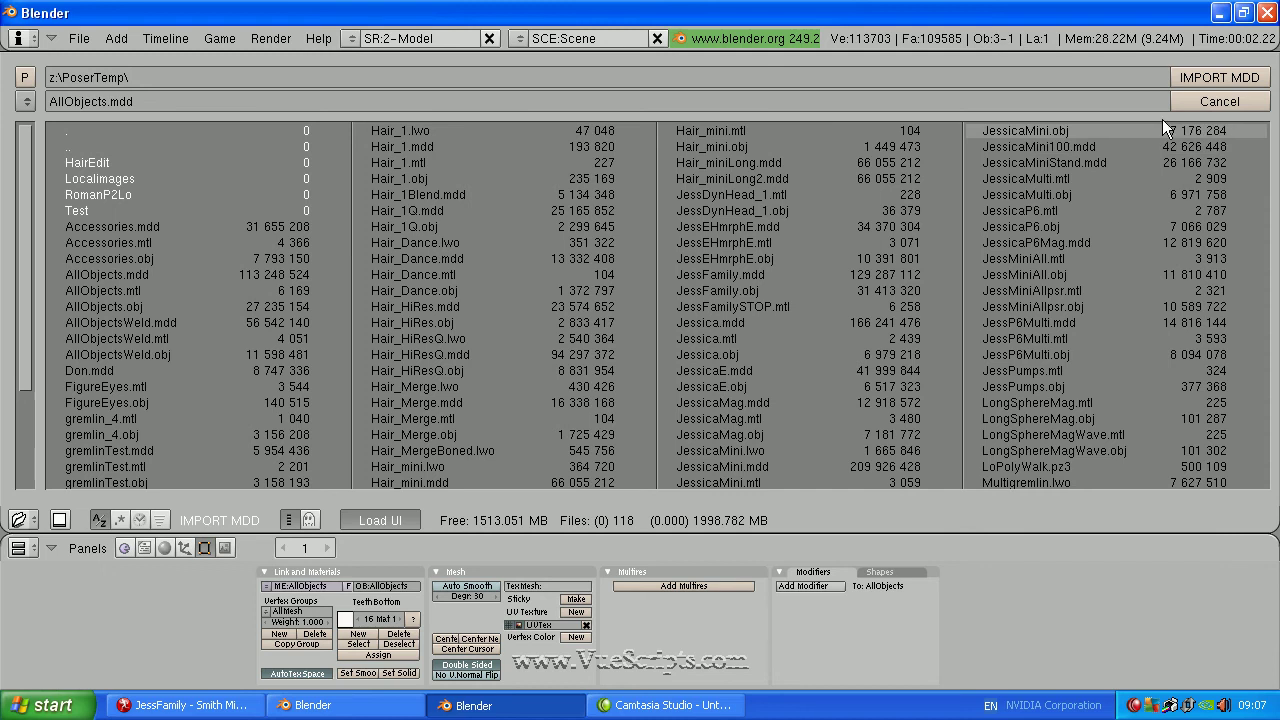
{"action": "left_click", "coordinate": [1216, 76]}
{"action": "left_click", "coordinate": [1257, 87]}
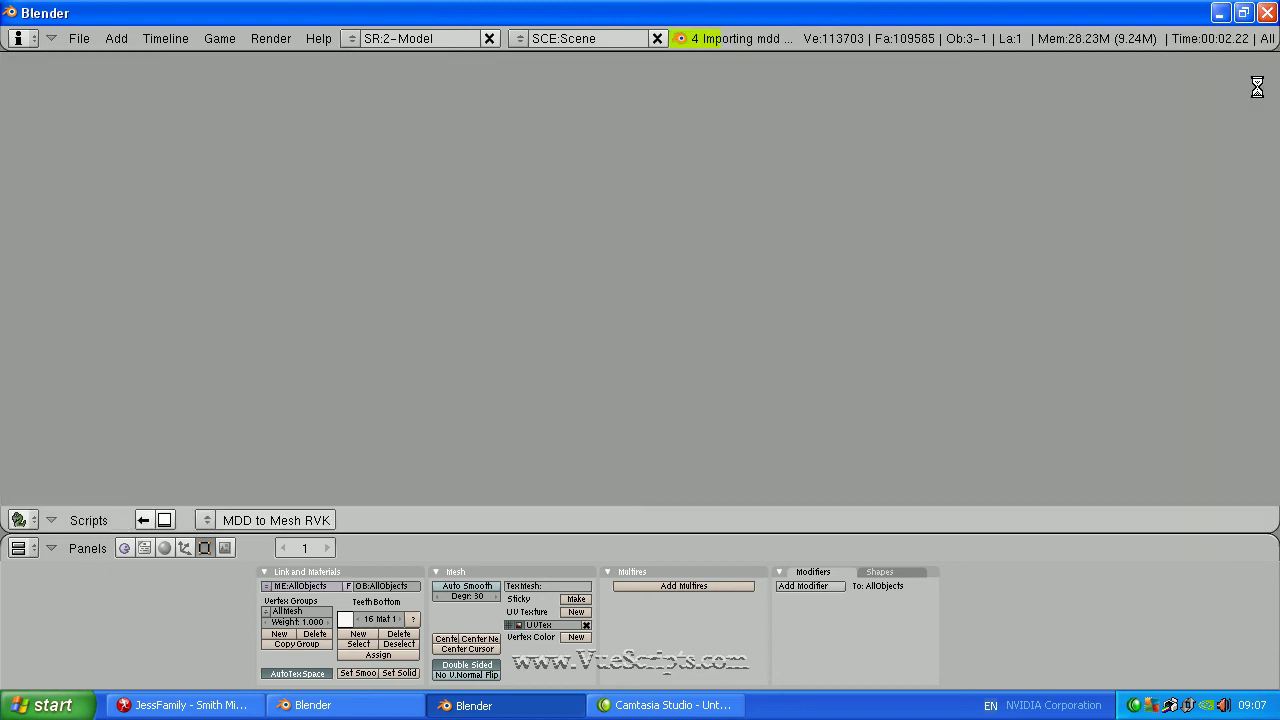
{"action": "left_click", "coordinate": [182, 708]}
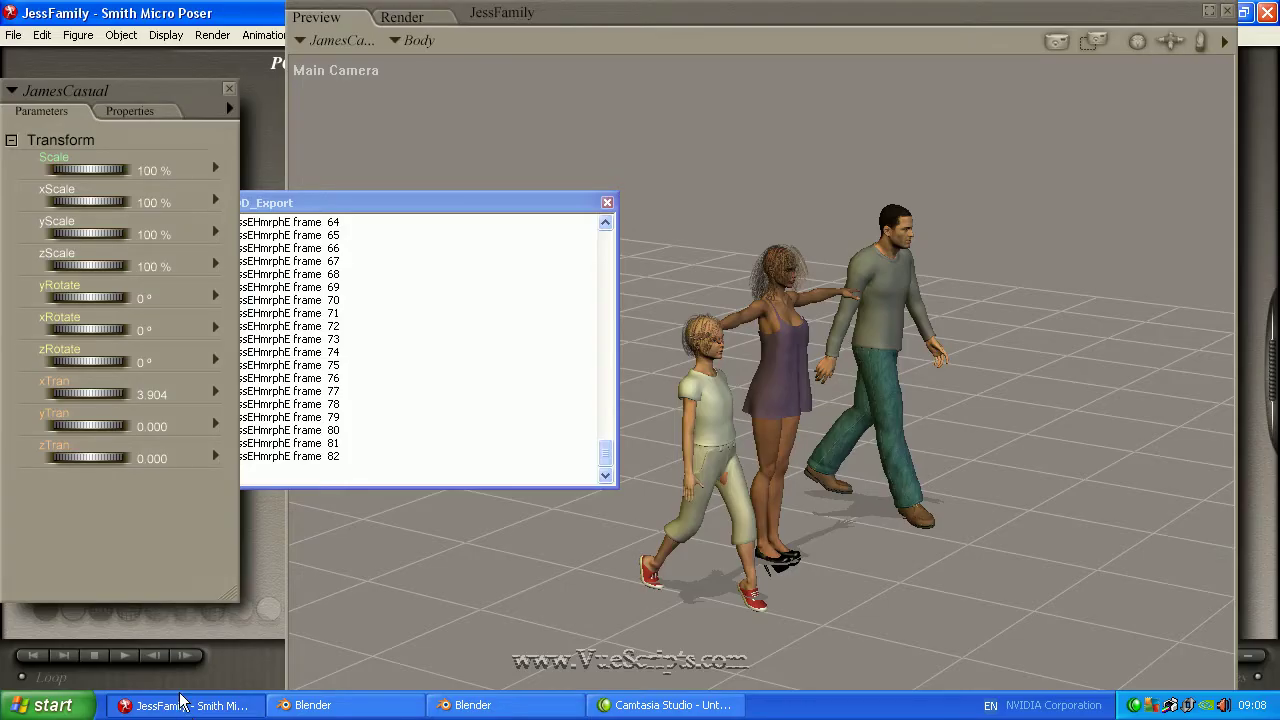
Turn the Poser camera to face the walking family front-on.
{"action": "left_click", "coordinate": [608, 203]}
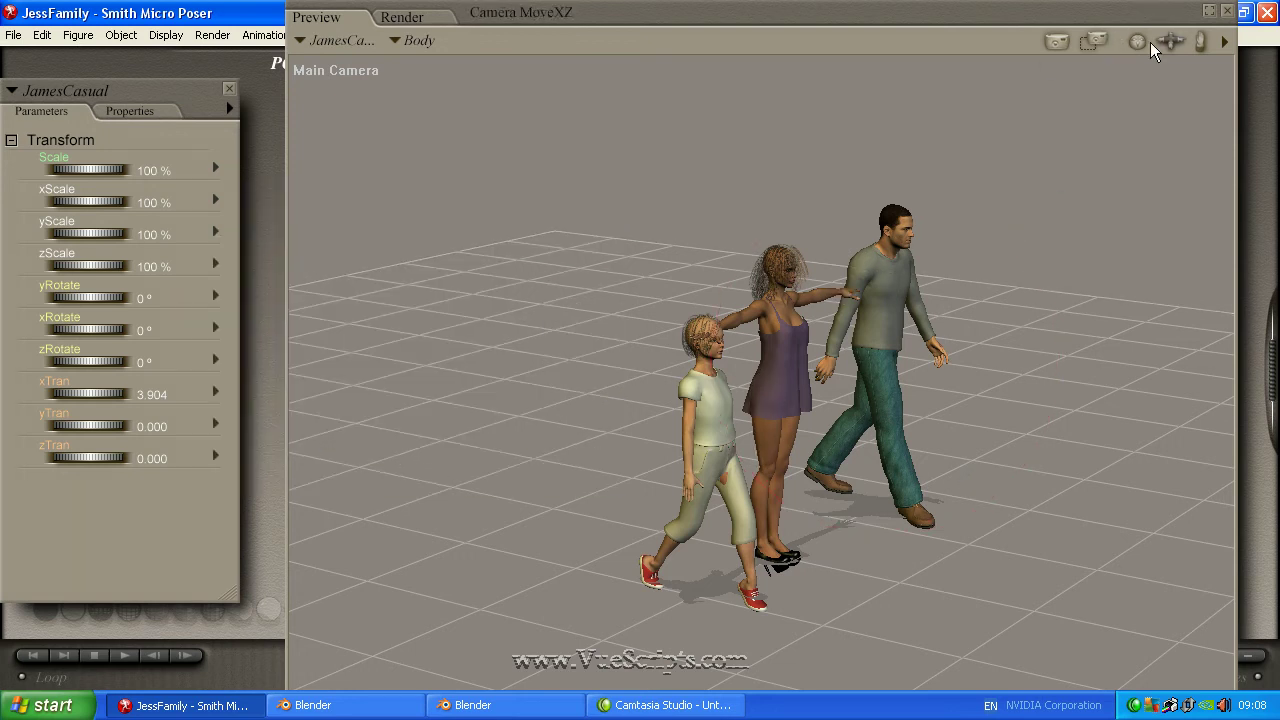
{"action": "left_click_drag", "start_coordinate": [1138, 40], "coordinate": [1085, 48]}
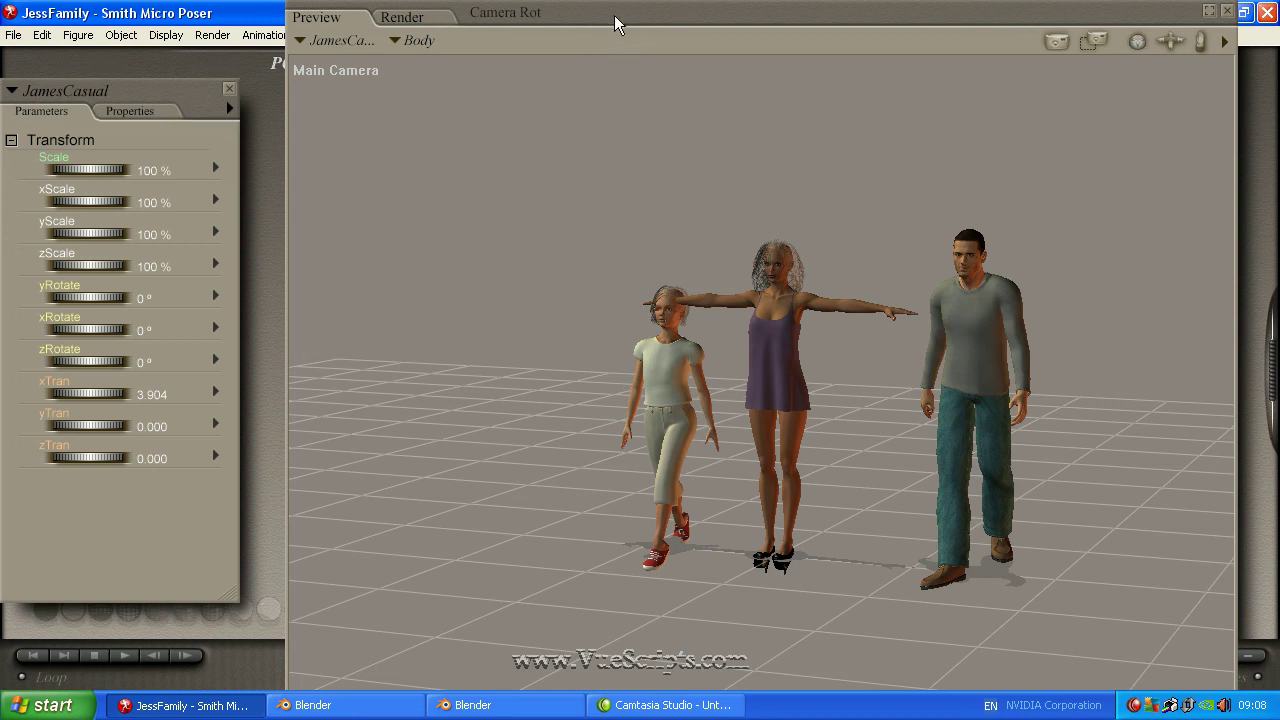
{"action": "left_click_drag", "start_coordinate": [612, 12], "coordinate": [563, 57]}
Run the MDD ObjExport script and select mini dress, kate_shoe_l, kate_tshirt, KatieCasual, JessEHmrphE, ChunkyShoes.
{"action": "left_click", "coordinate": [367, 36]}
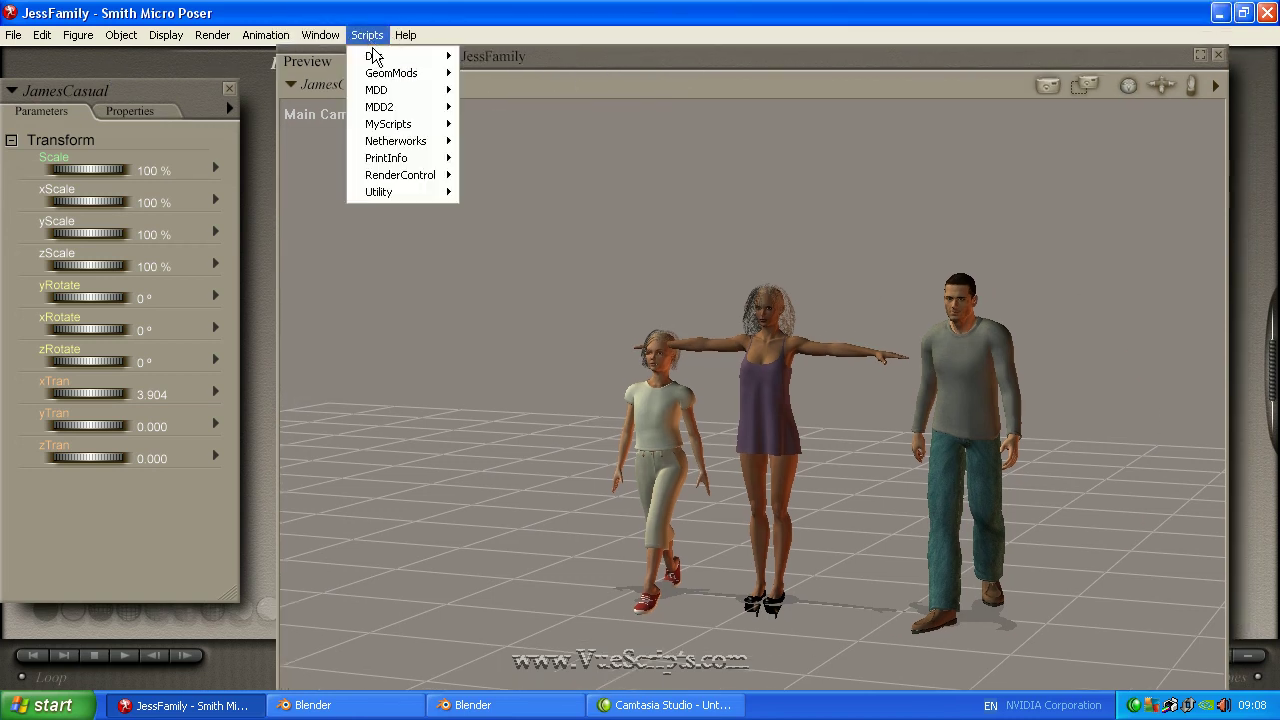
{"action": "mouse_move", "coordinate": [420, 91]}
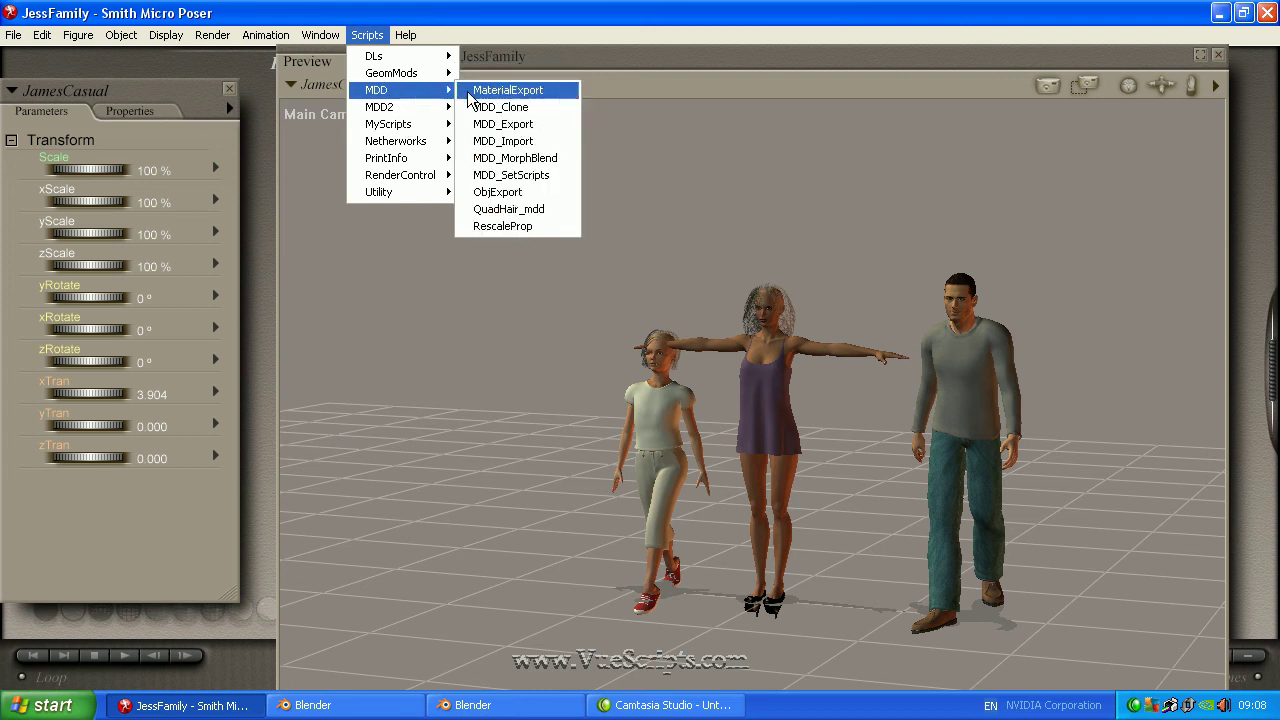
{"action": "left_click", "coordinate": [498, 192]}
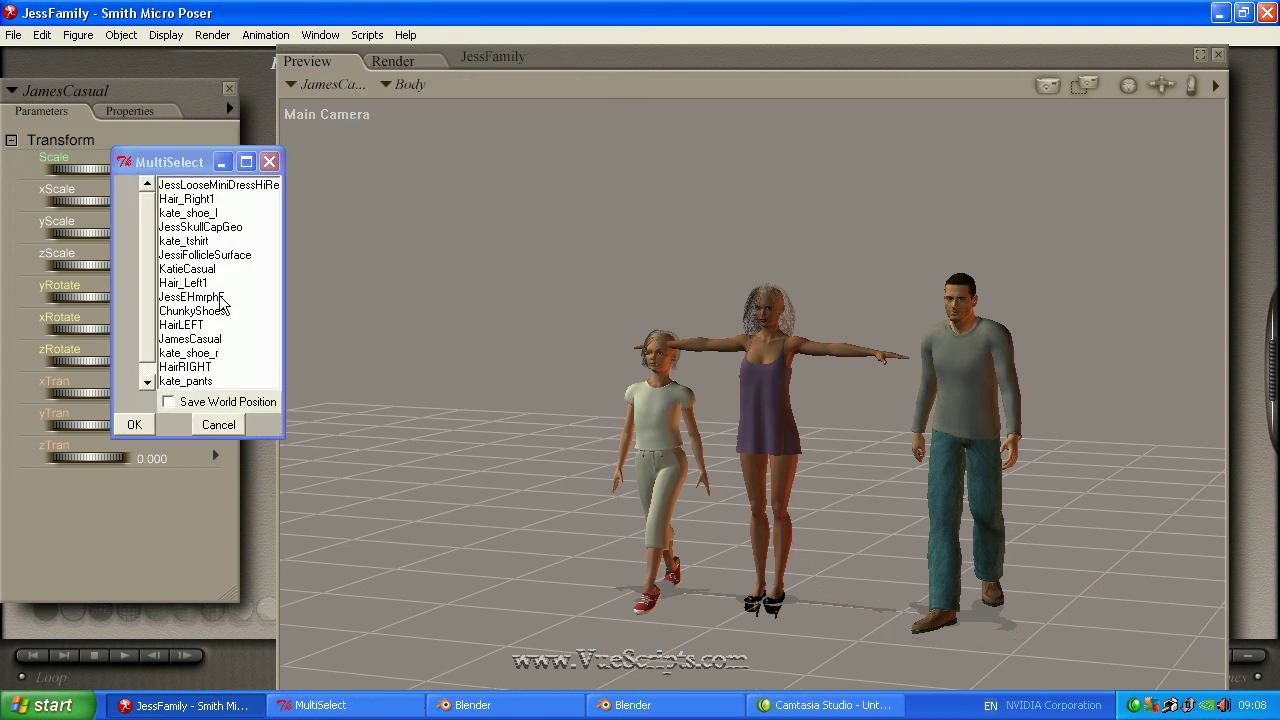
{"action": "left_click", "coordinate": [195, 185]}
{"action": "left_click", "coordinate": [200, 215]}
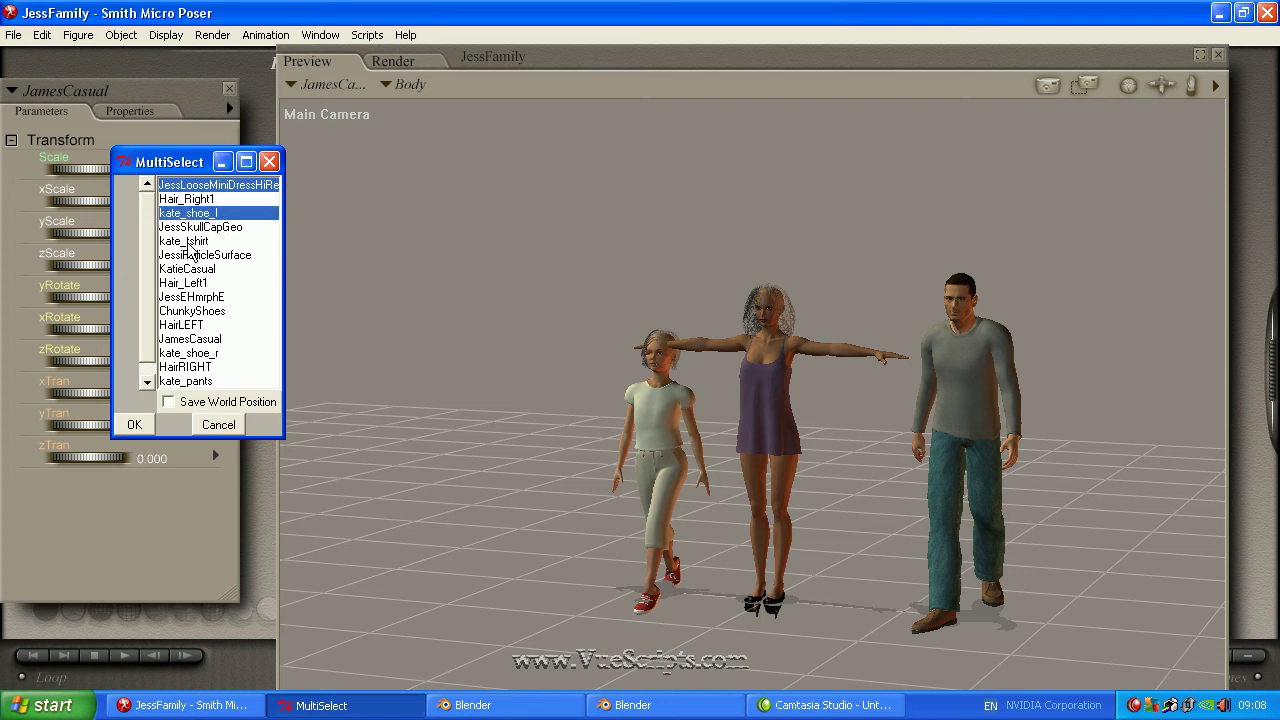
{"action": "left_click", "coordinate": [194, 241]}
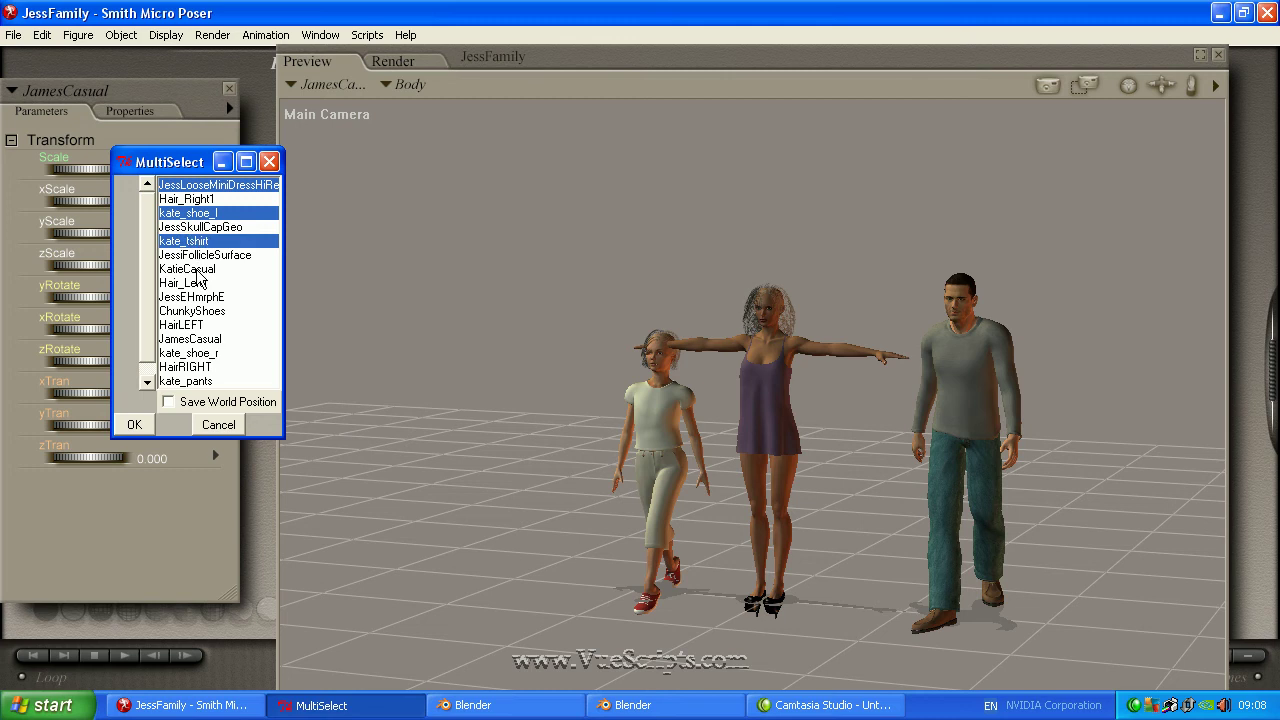
{"action": "left_click", "coordinate": [197, 270]}
{"action": "left_click", "coordinate": [198, 297]}
{"action": "left_click", "coordinate": [197, 311]}
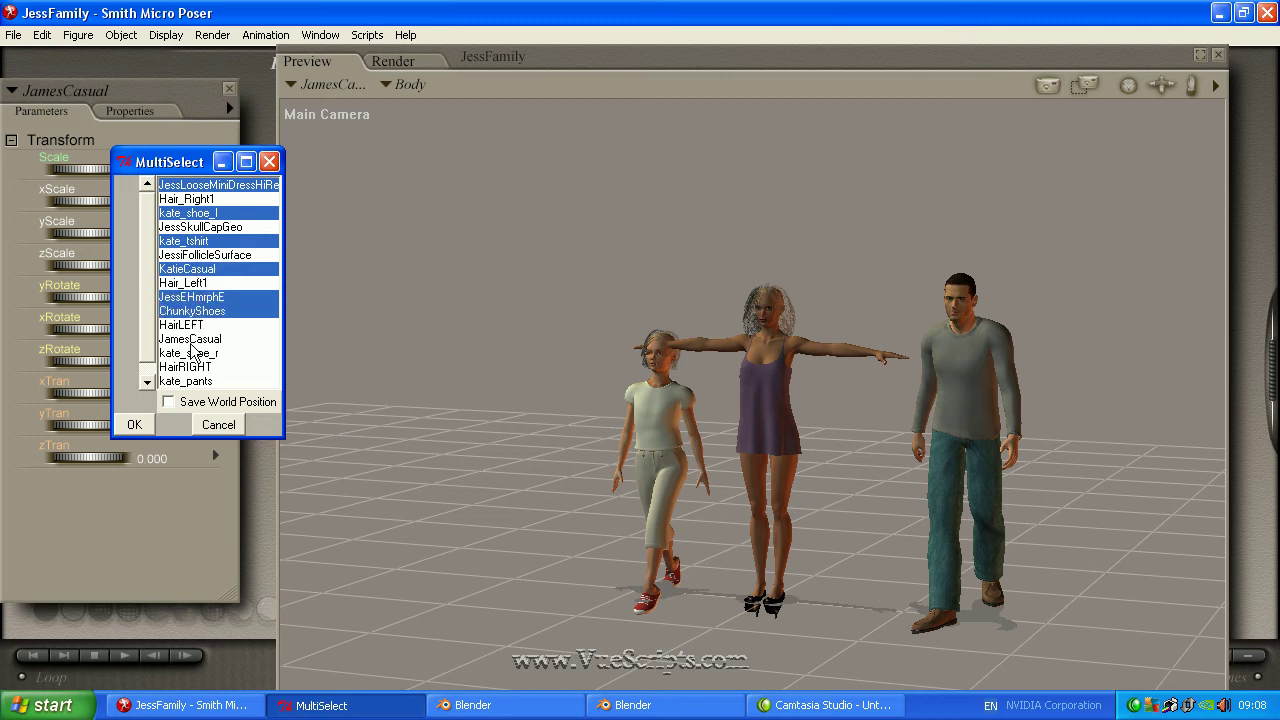
Add JamesCasual, kate_shoe_r and kate_pants, cancel the export, and return to Blender.
{"action": "left_click", "coordinate": [190, 339]}
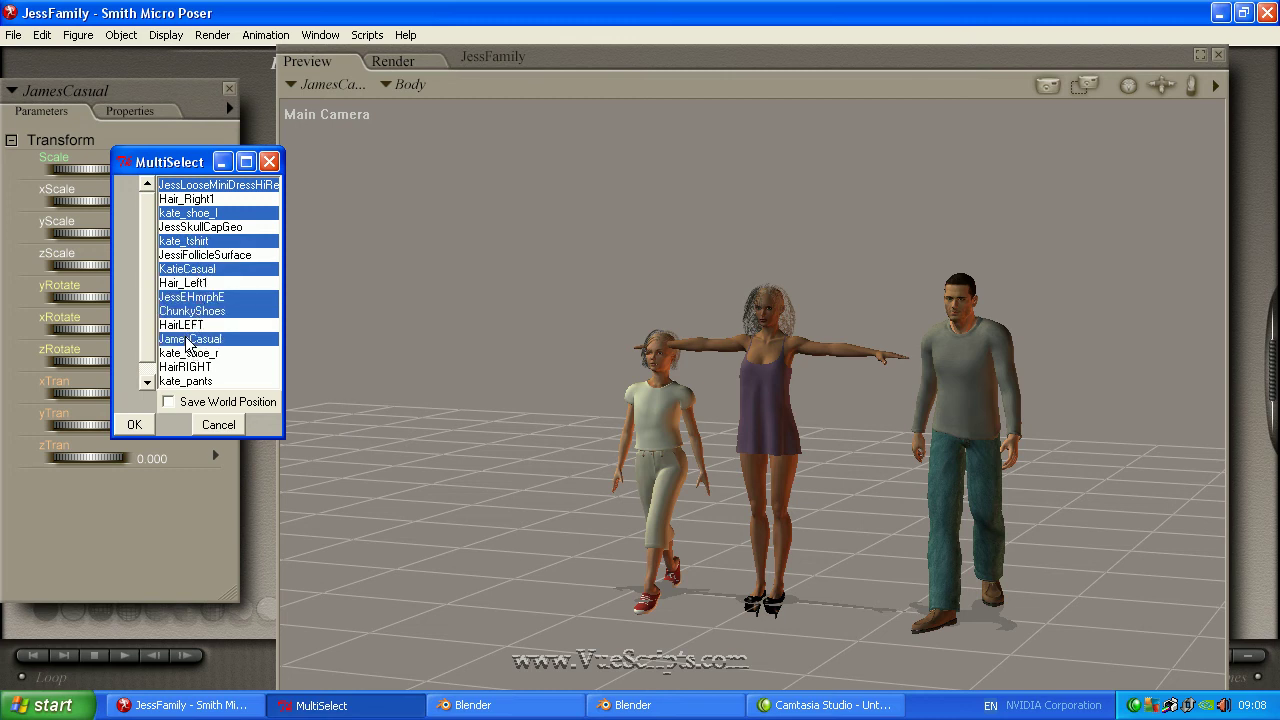
{"action": "left_click", "coordinate": [192, 353]}
{"action": "left_click", "coordinate": [195, 381]}
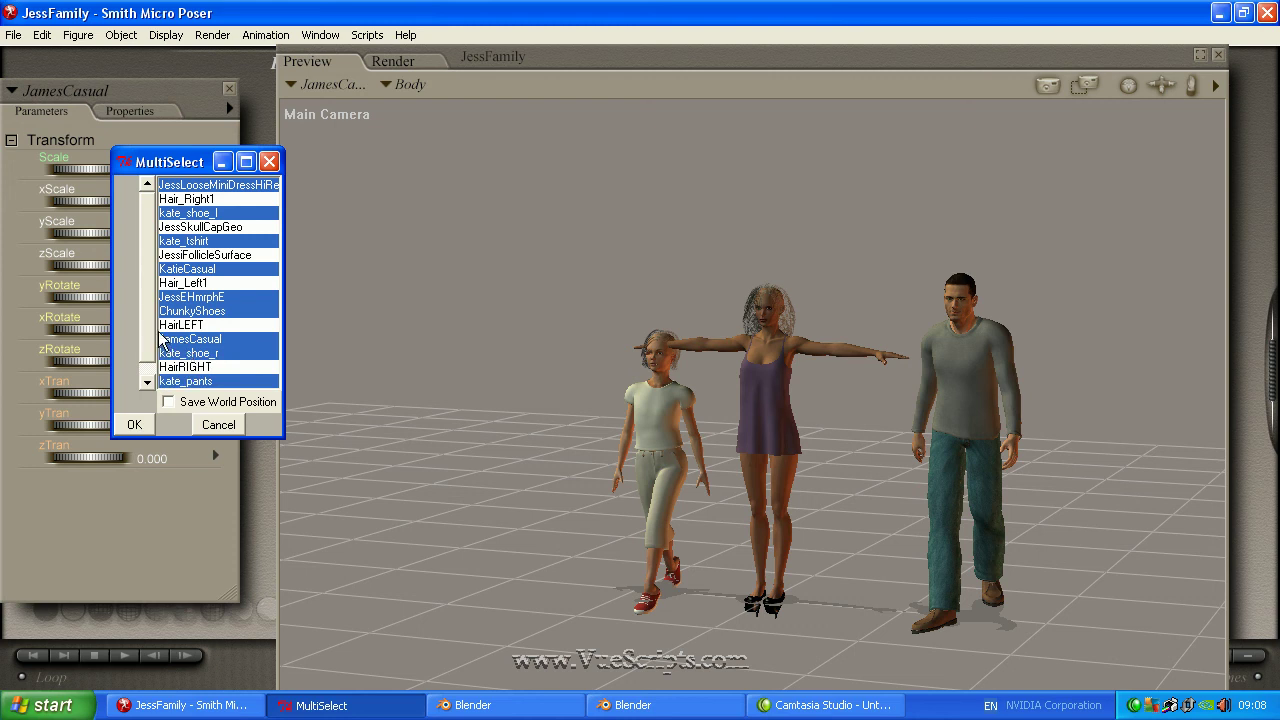
{"action": "left_click", "coordinate": [146, 382]}
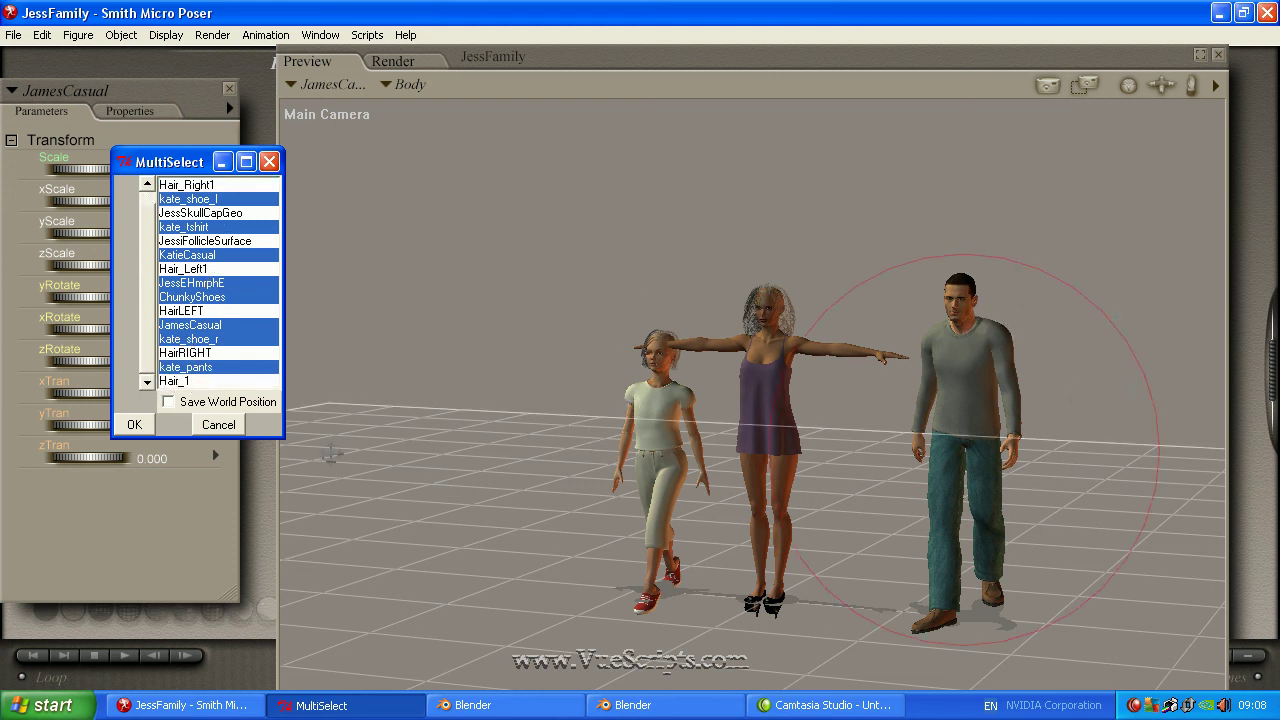
{"action": "left_click", "coordinate": [218, 424]}
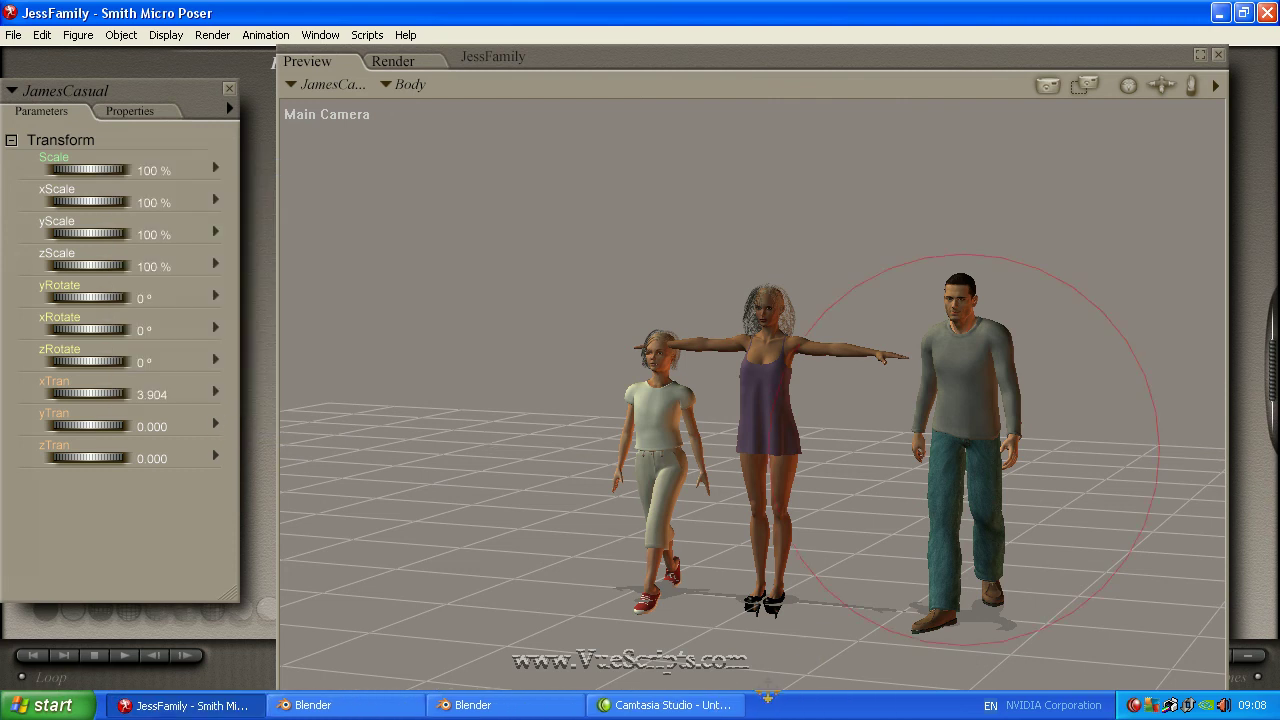
{"action": "left_click", "coordinate": [500, 705]}
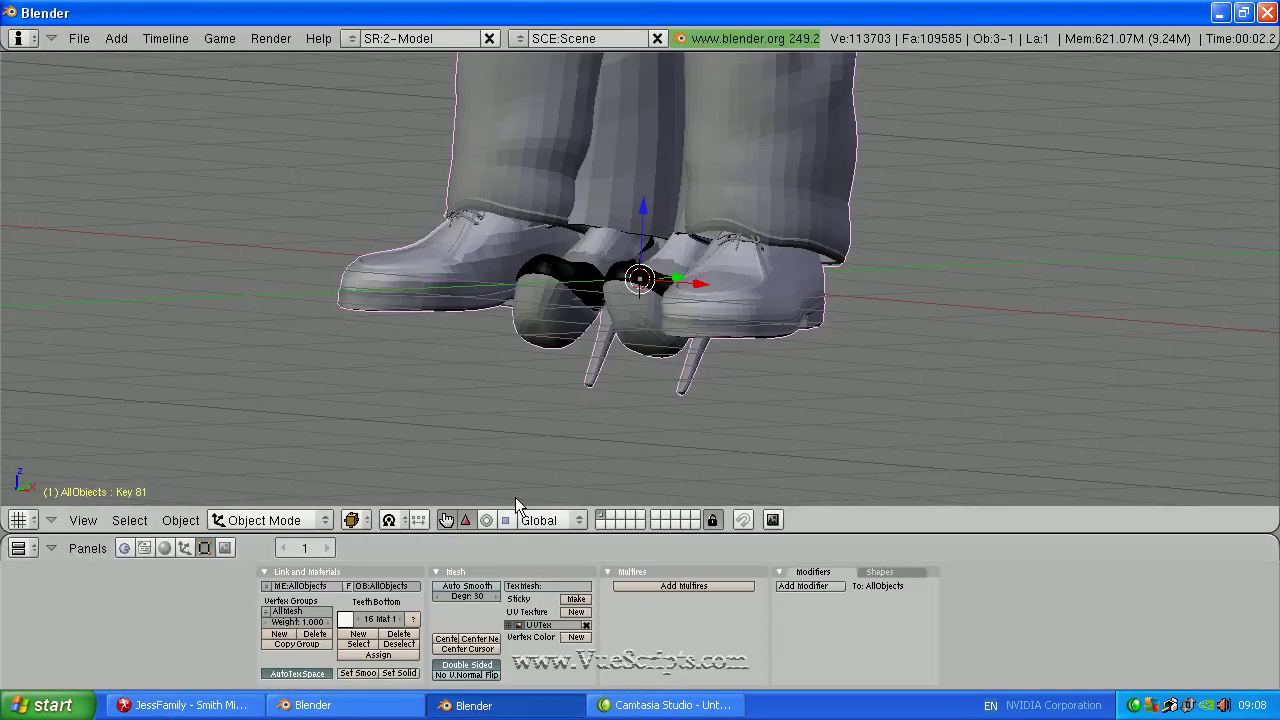
Switch Blender to the SR:1-Animation screen layout.
{"action": "middle_click_drag", "start_coordinate": [956, 218], "coordinate": [586, 344], "text": "ctrl"}
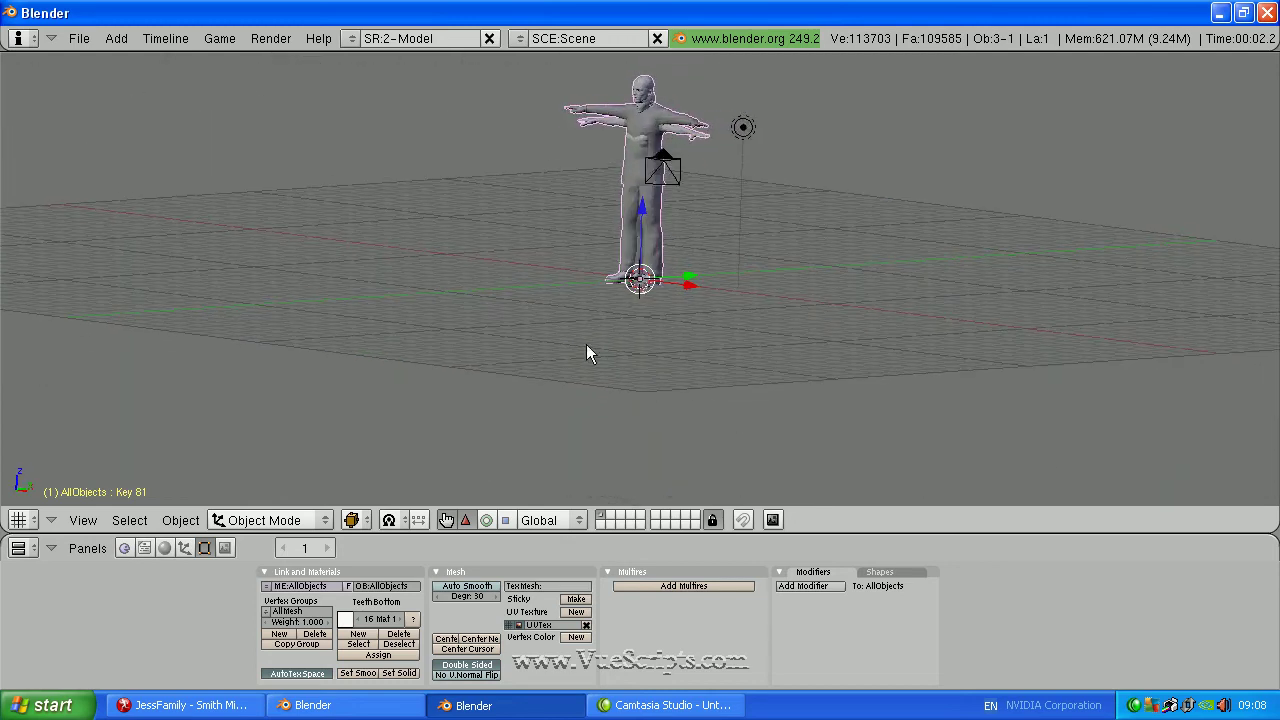
{"action": "left_click", "coordinate": [345, 39]}
{"action": "left_click", "coordinate": [381, 80]}
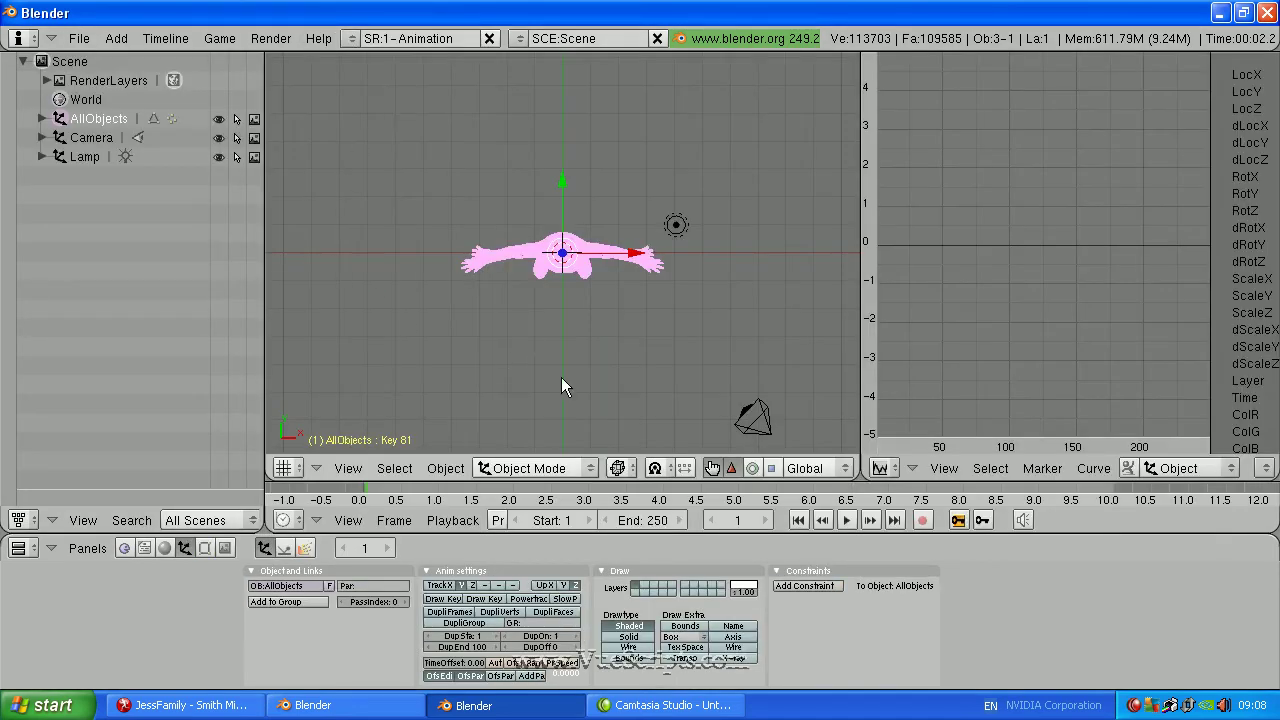
Show the figures Shaded with textures and scrub the timeline toward frame 76.
{"action": "middle_click_drag", "start_coordinate": [561, 379], "coordinate": [673, 331]}
{"action": "left_click", "coordinate": [617, 468]}
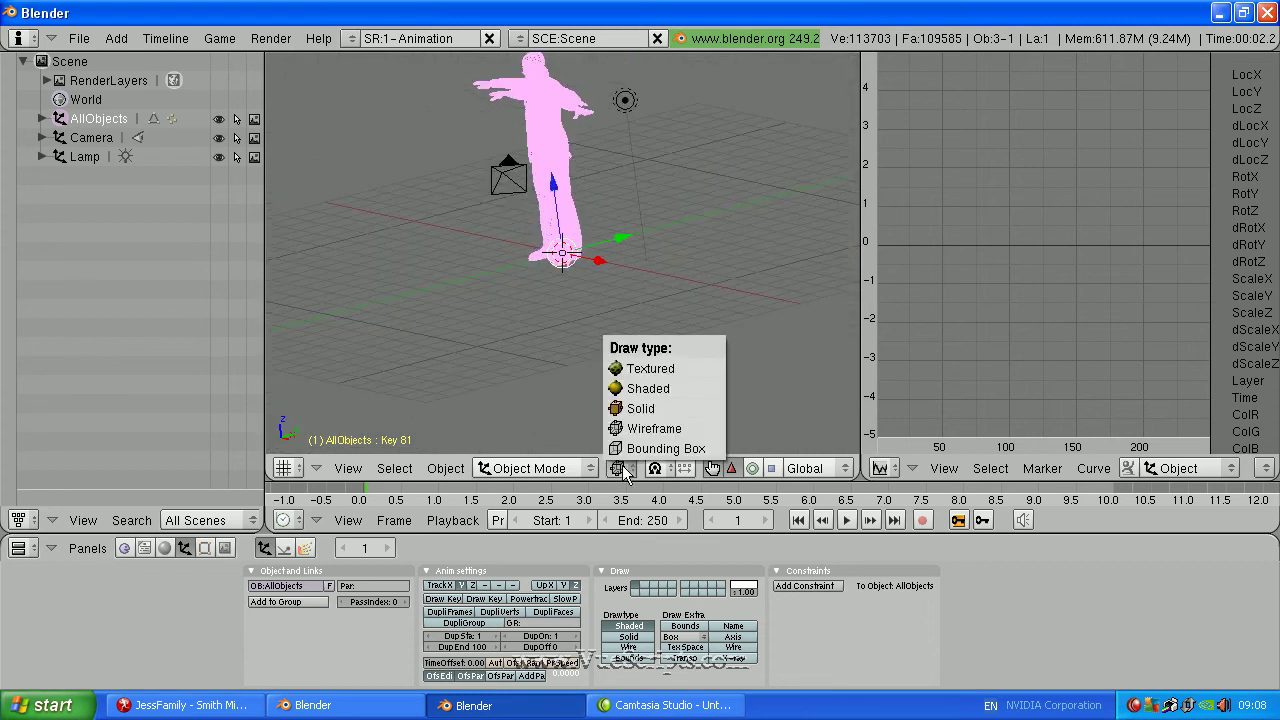
{"action": "left_click", "coordinate": [642, 390]}
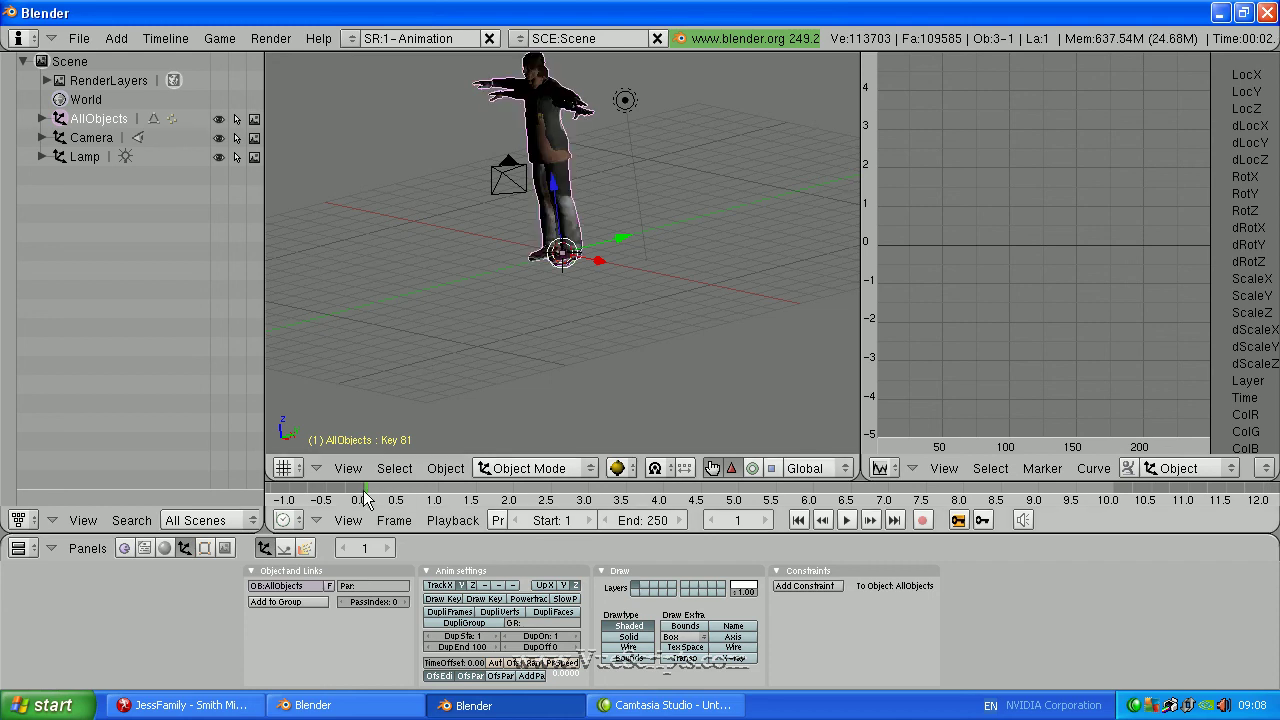
{"action": "left_click_drag", "start_coordinate": [368, 497], "coordinate": [600, 514]}
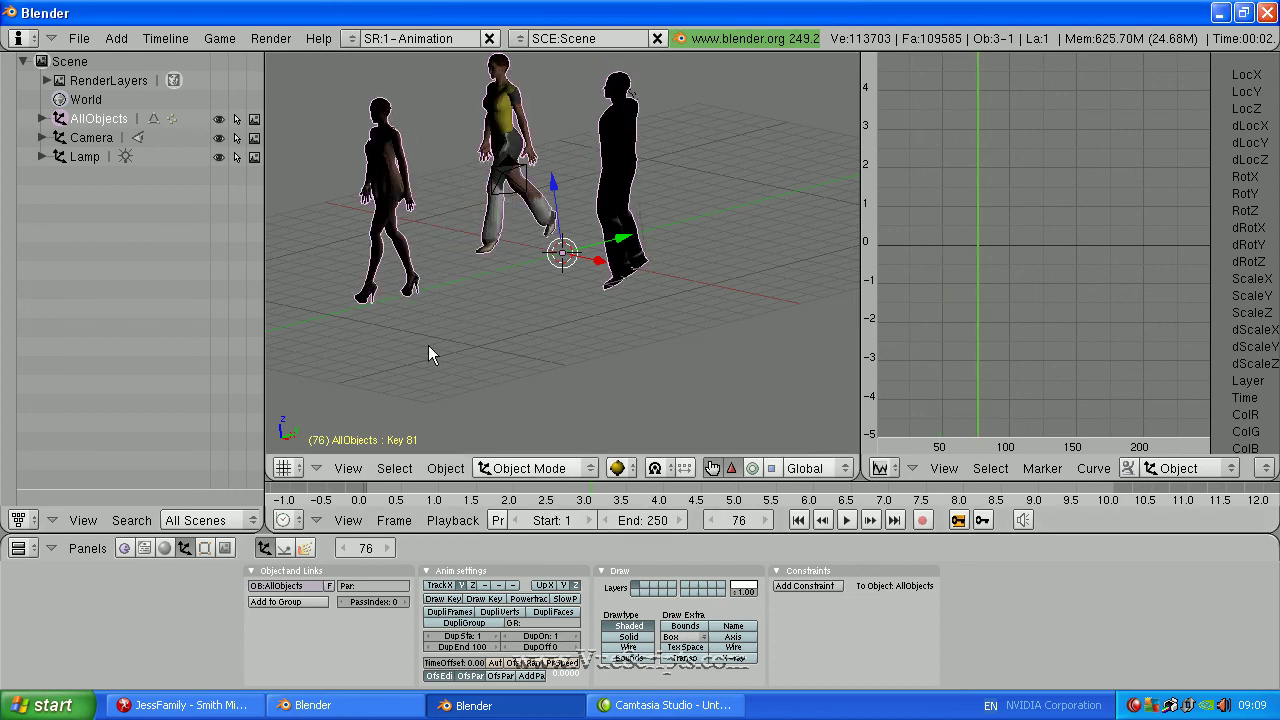
At frame 76, move the lamp about 35 units along negative Y, in front of the family.
{"action": "middle_click_drag", "start_coordinate": [428, 345], "coordinate": [686, 255]}
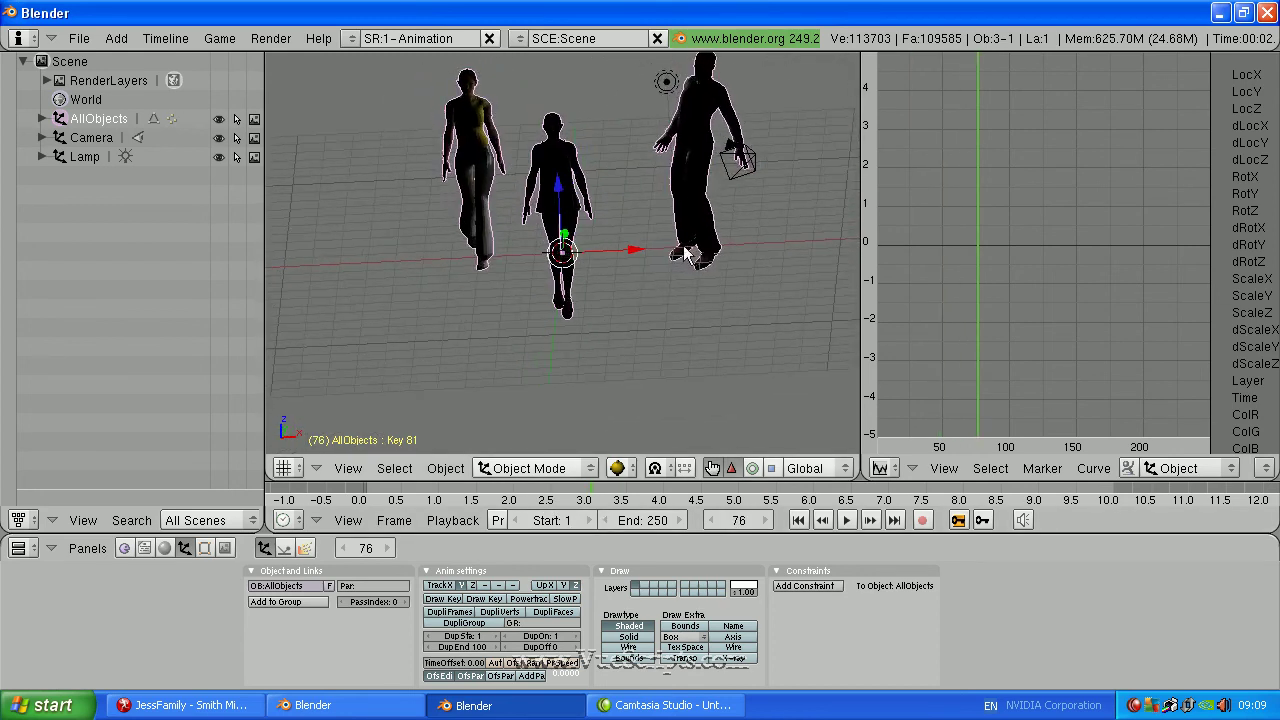
{"action": "right_click", "coordinate": [667, 84]}
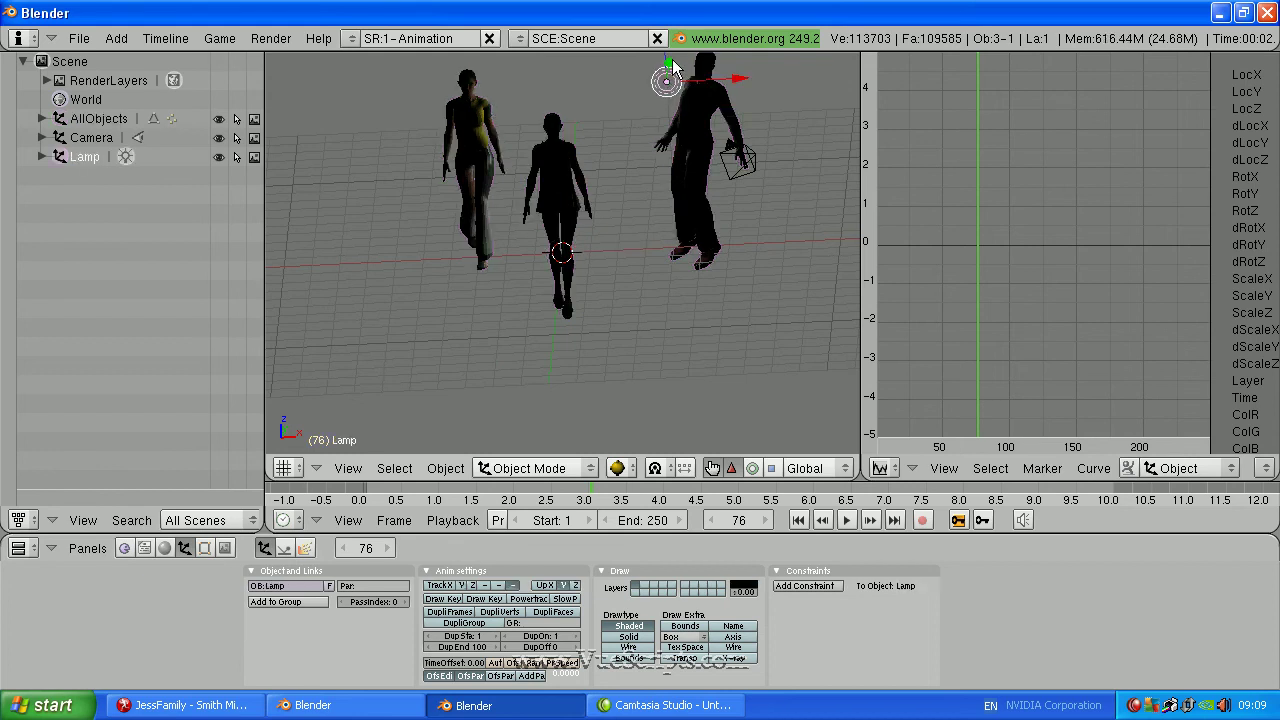
{"action": "left_click_drag", "start_coordinate": [672, 59], "coordinate": [665, 148]}
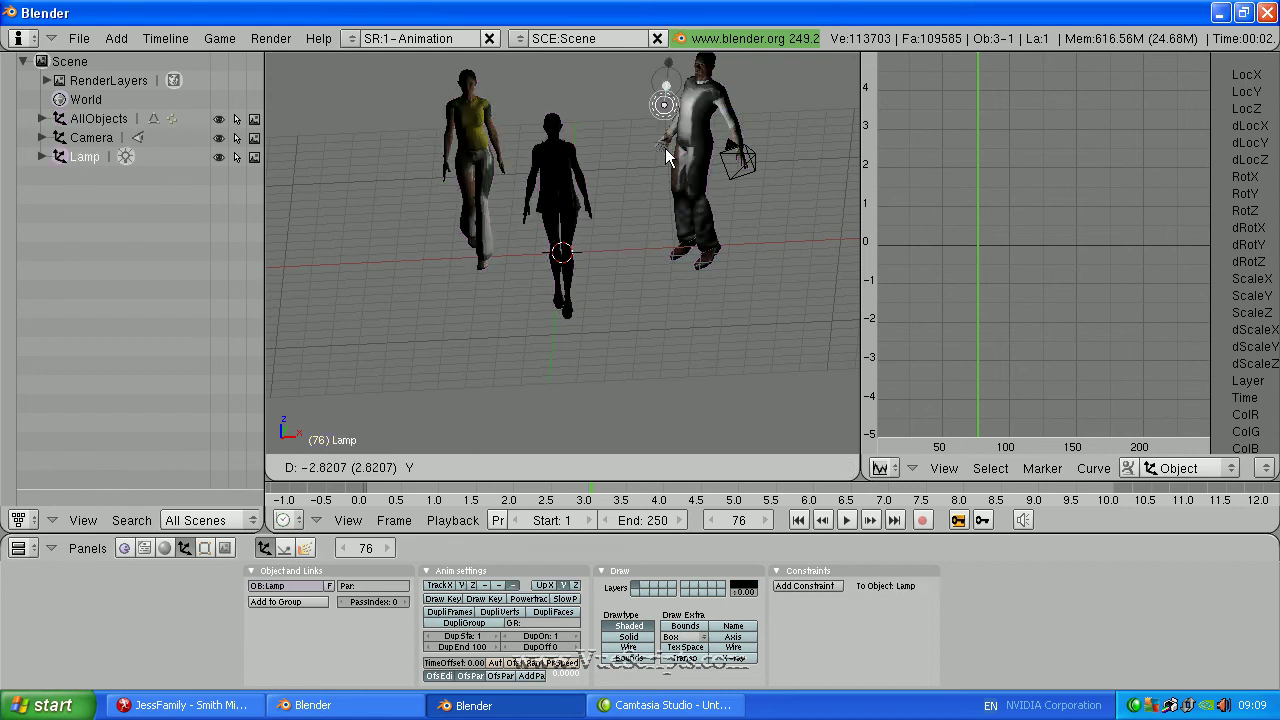
{"action": "left_click_drag", "start_coordinate": [641, 251], "coordinate": [627, 285]}
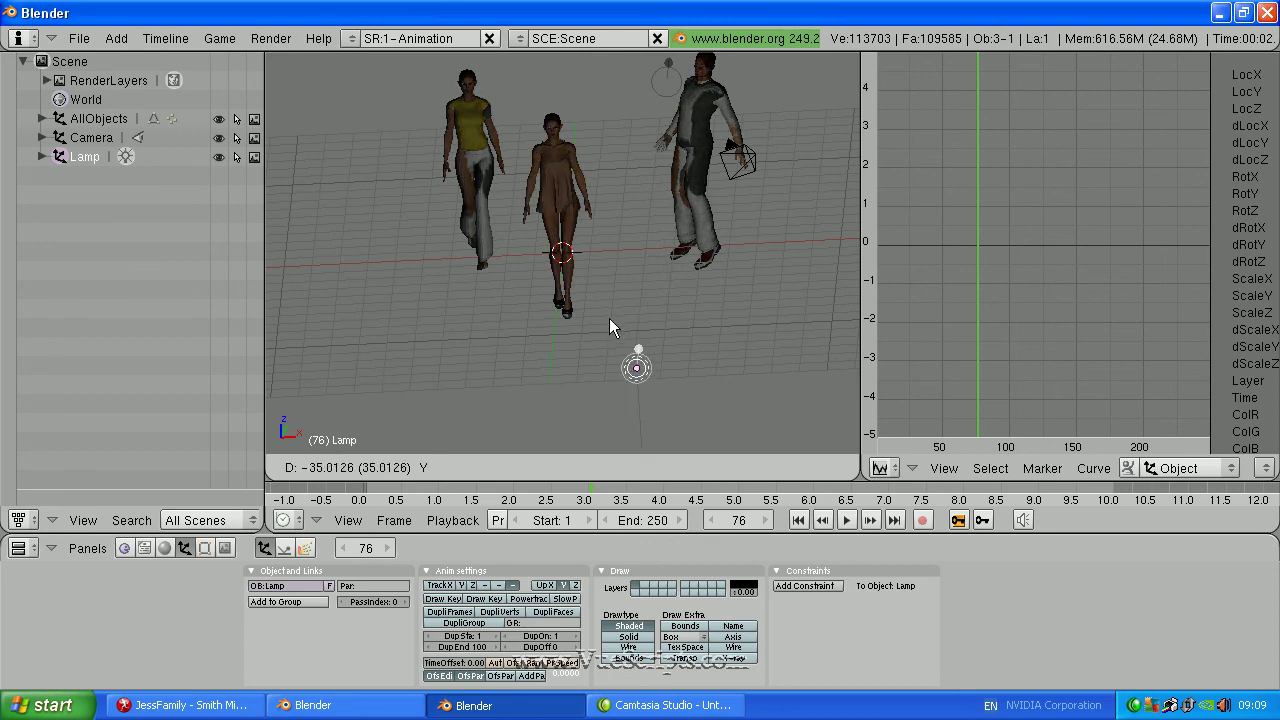
{"action": "left_click", "coordinate": [479, 287]}
{"action": "middle_click_drag", "start_coordinate": [479, 287], "coordinate": [563, 214]}
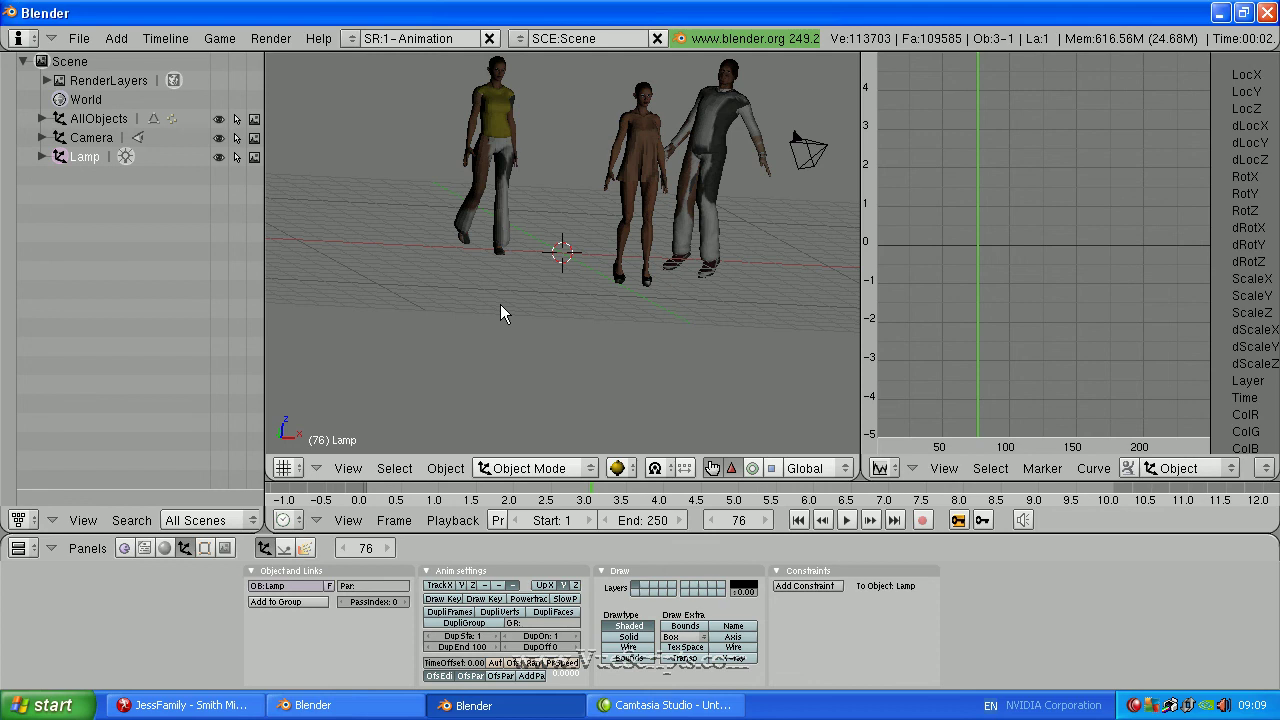
Render frame 76 from the camera view with F12, then close the render window.
{"action": "key", "text": "KP_0"}
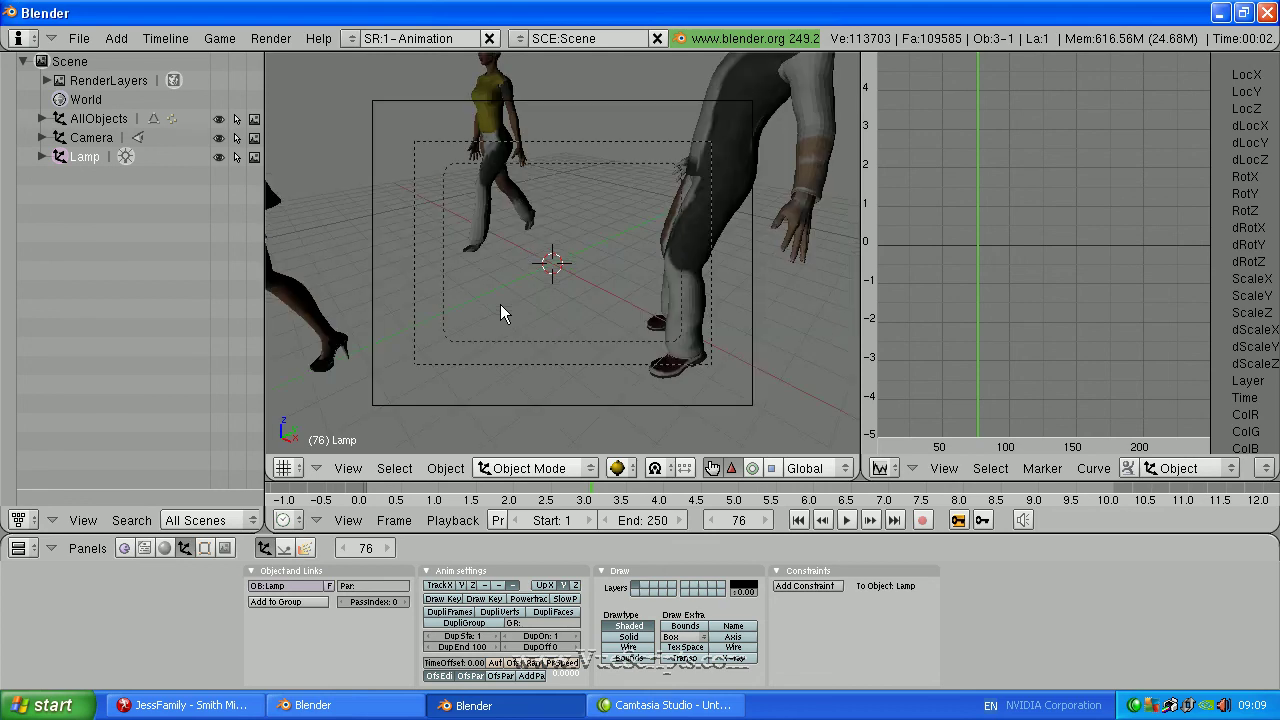
{"action": "middle_click_drag", "start_coordinate": [503, 309], "coordinate": [494, 341]}
{"action": "key", "text": "ctrl+alt+KP_0"}
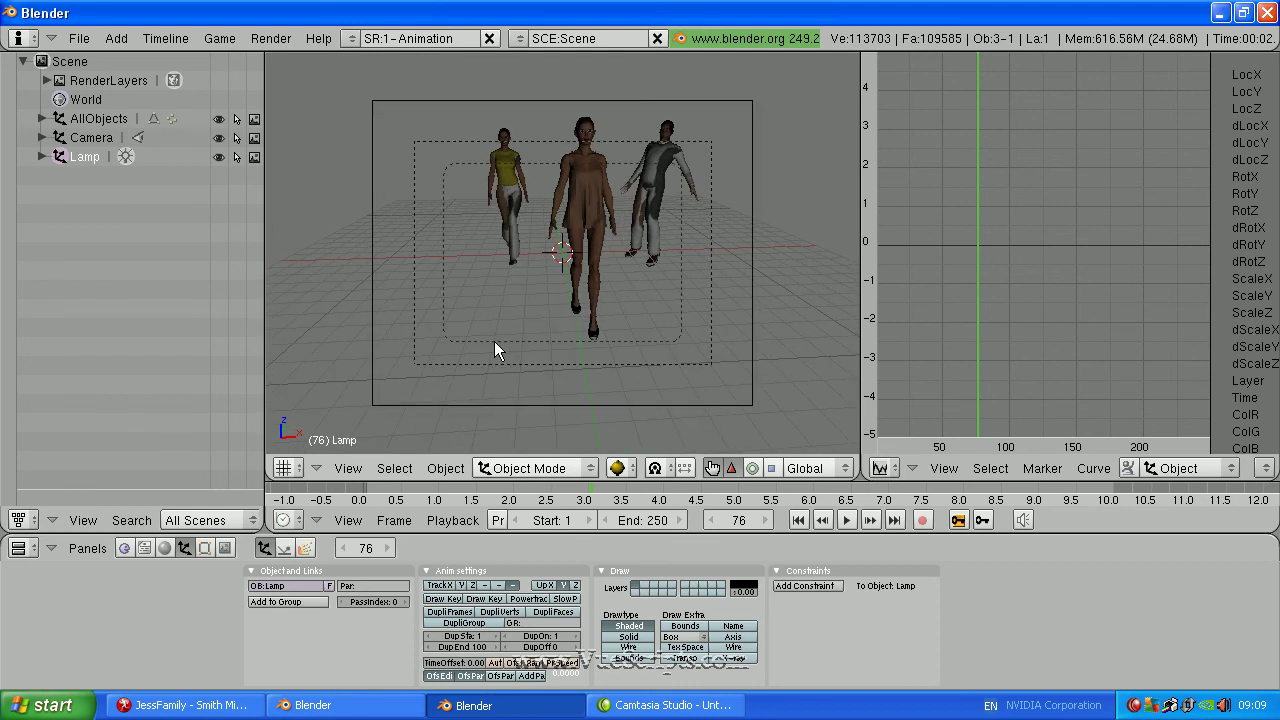
{"action": "key", "text": "F12"}
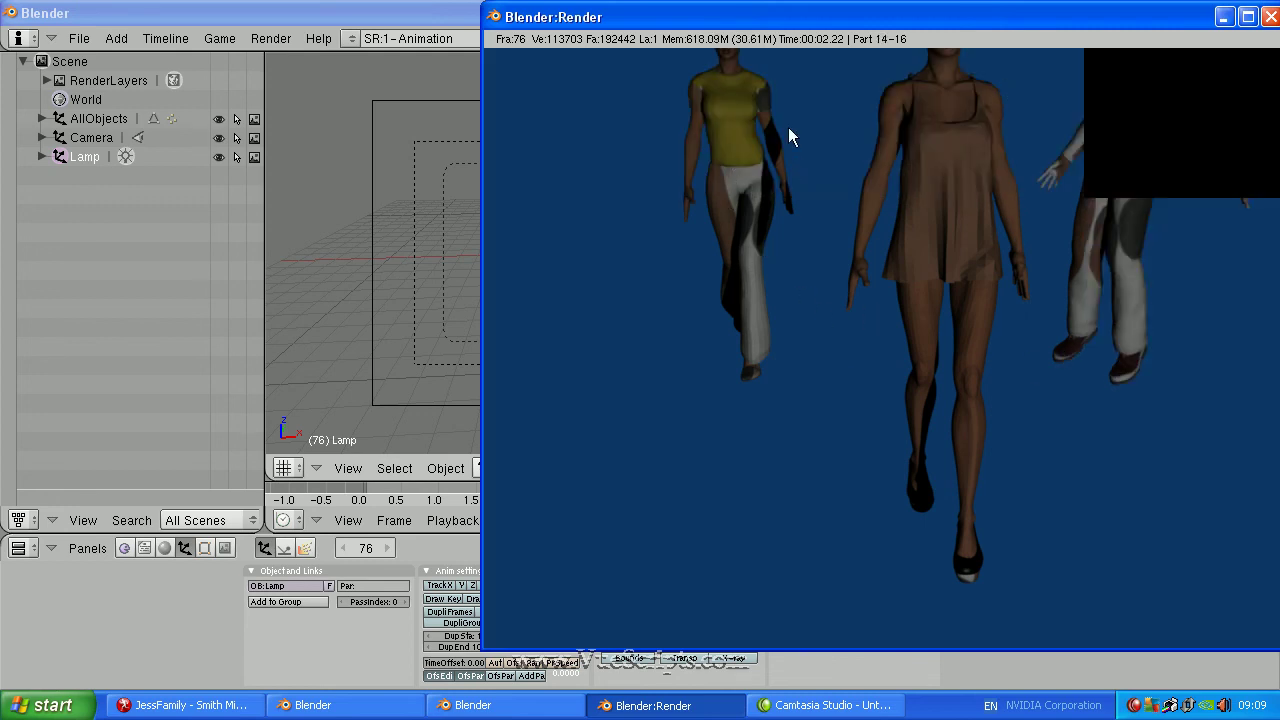
{"action": "left_click_drag", "start_coordinate": [1071, 24], "coordinate": [827, 10]}
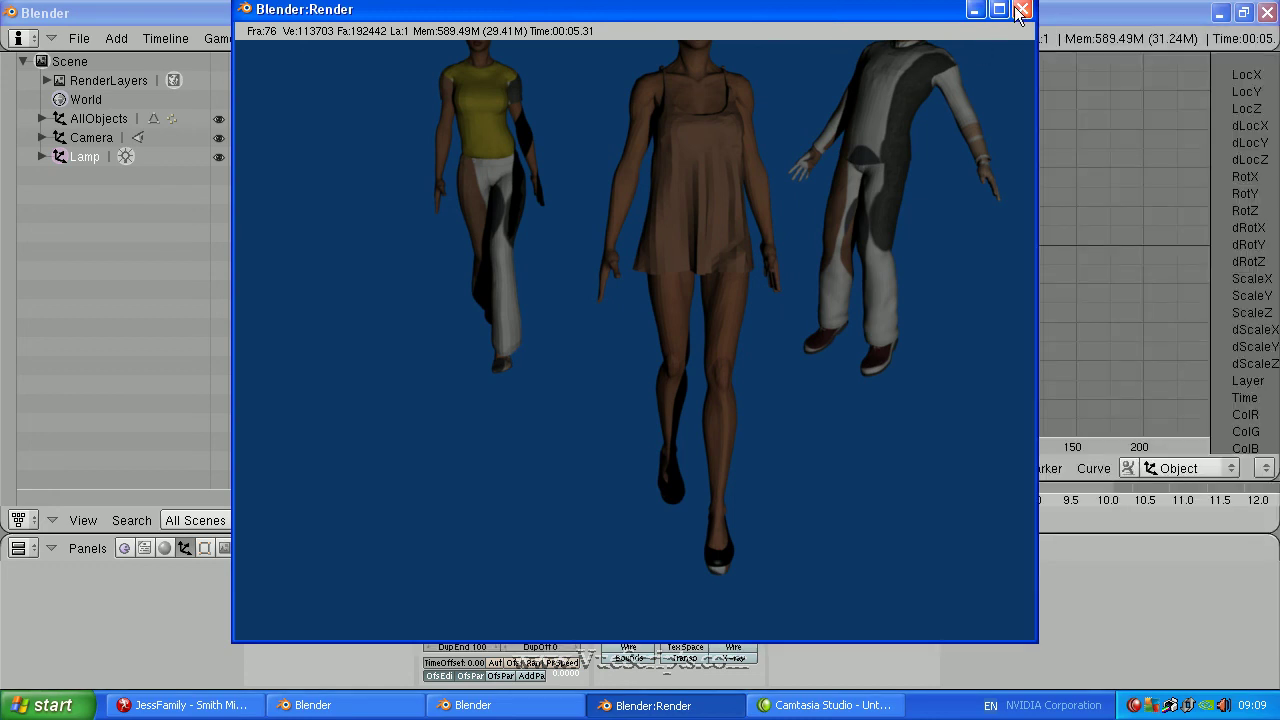
{"action": "left_click", "coordinate": [1020, 12]}
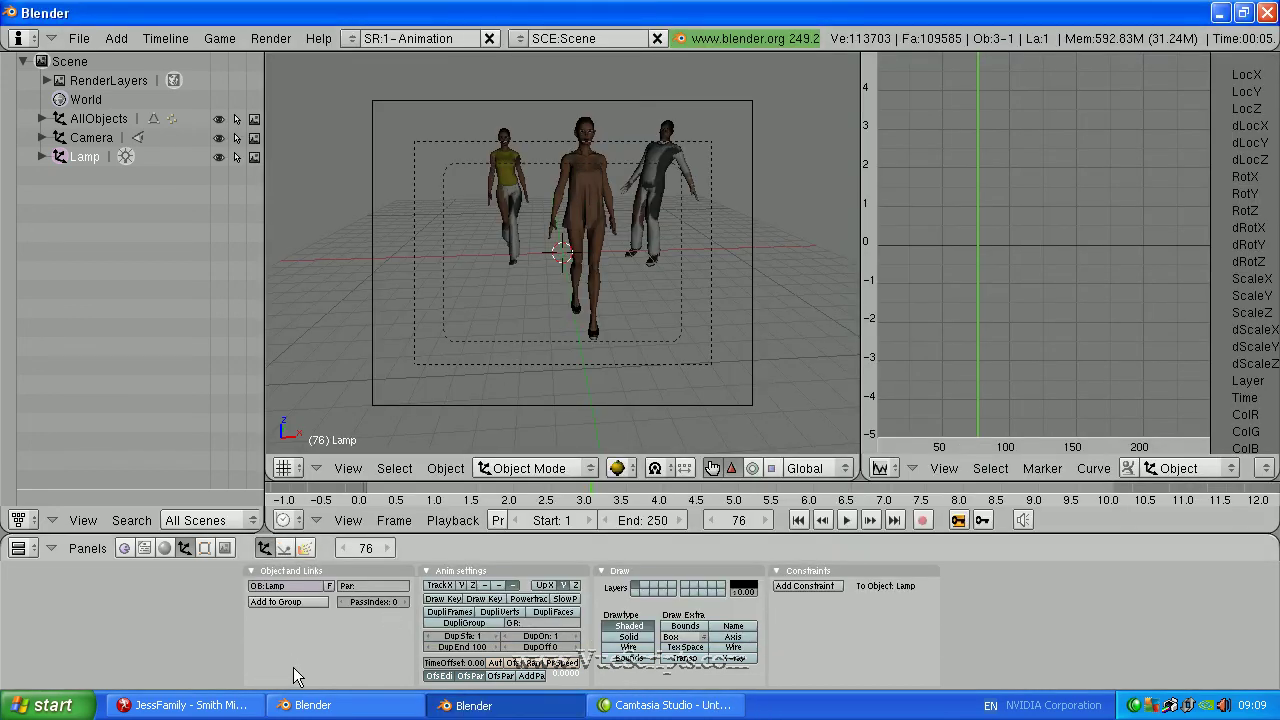
{"action": "right_click", "coordinate": [587, 194]}
{"action": "mouse_move", "coordinate": [653, 327]}
{"action": "middle_mouse_down"}
{"action": "mouse_move", "coordinate": [651, 306]}
{"action": "mouse_move", "coordinate": [556, 310]}
{"action": "mouse_move", "coordinate": [657, 309]}
{"action": "middle_mouse_up"}
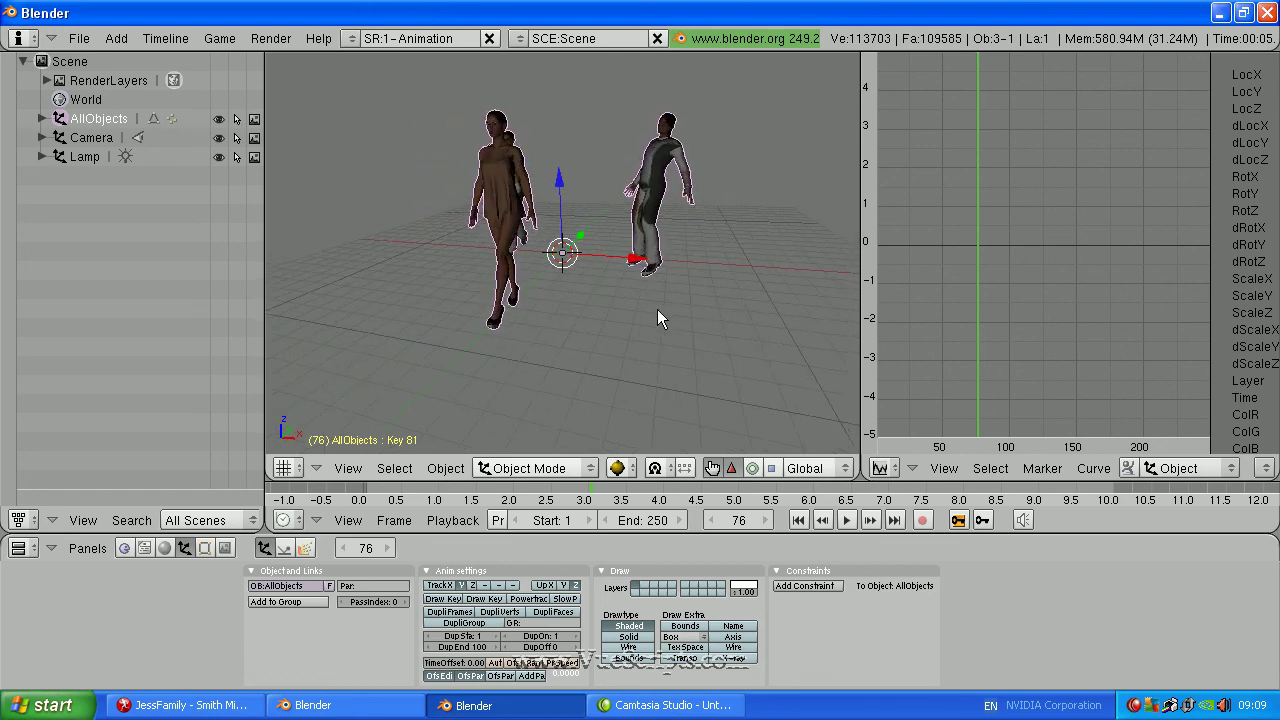